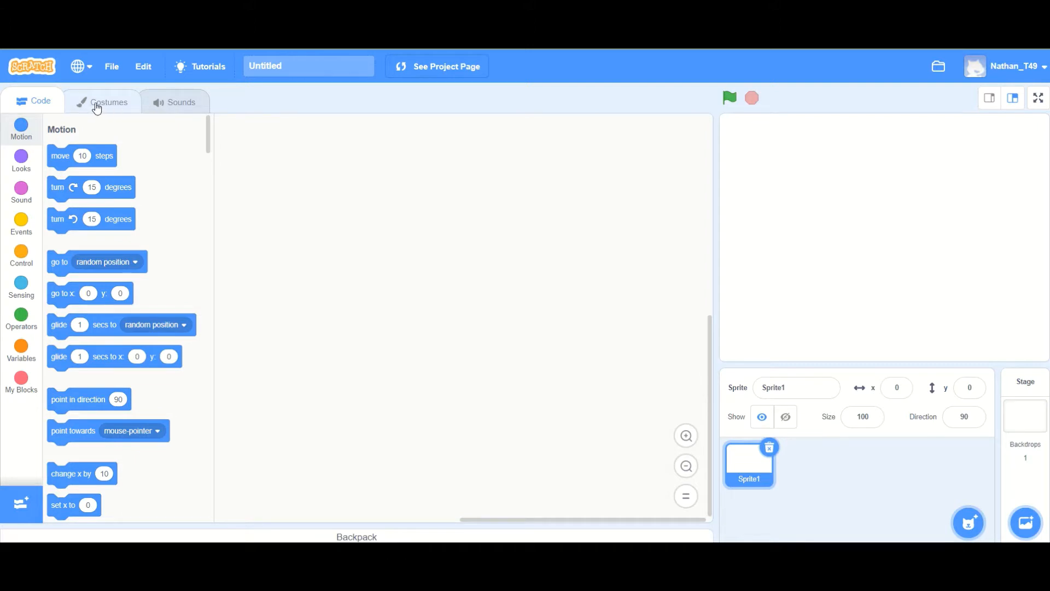
Open the sprite's costume for painting and set the circle tool's fill to bright yellow, colour 16 and saturation 100
{"action": "left_click", "coordinate": [97, 106]}
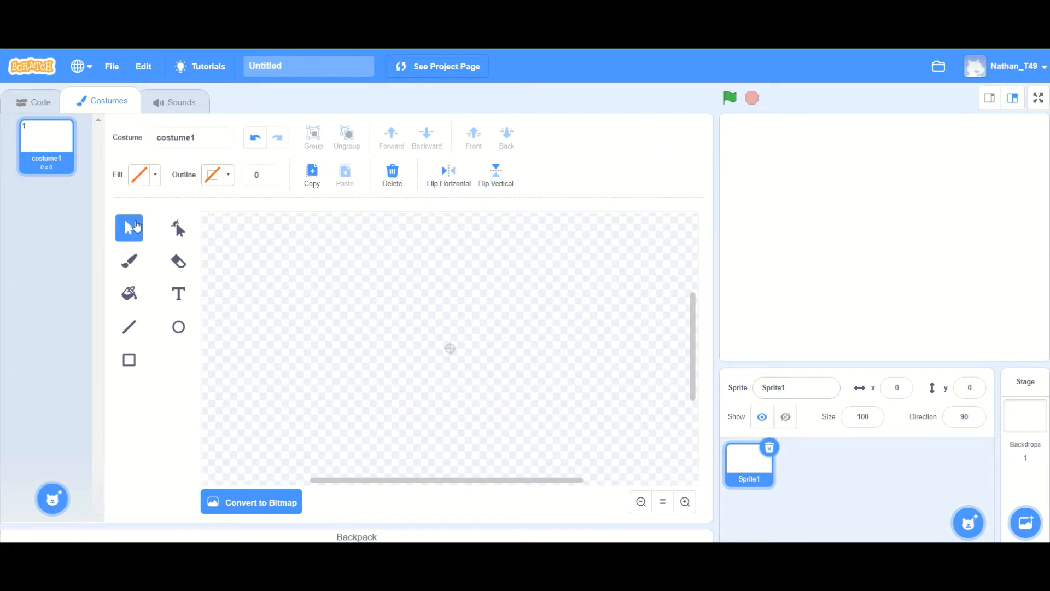
{"action": "left_click", "coordinate": [181, 330]}
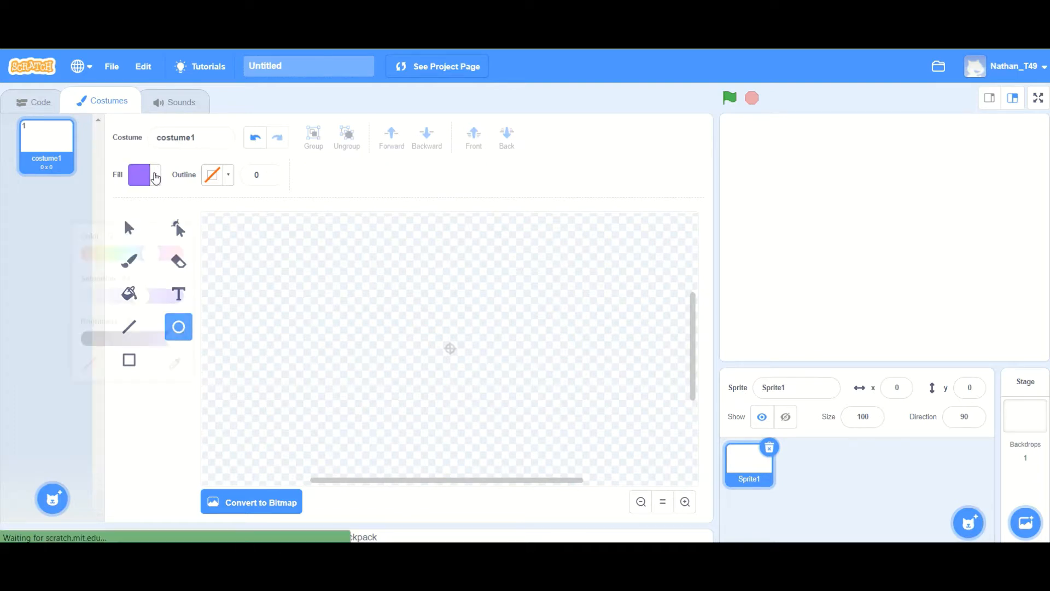
{"action": "left_click", "coordinate": [155, 178]}
{"action": "left_click", "coordinate": [102, 224]}
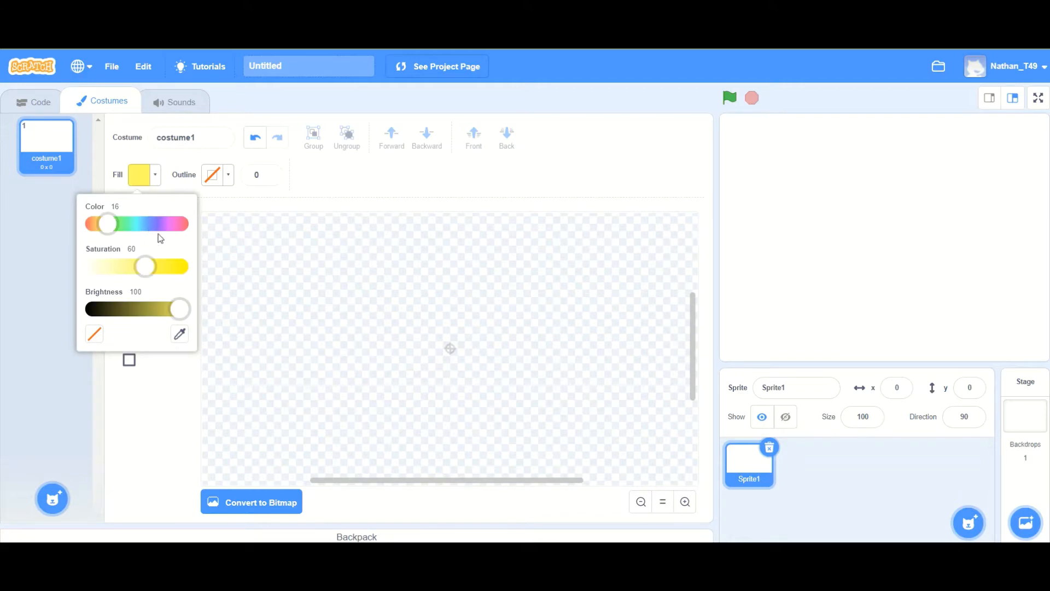
{"action": "left_click_drag", "start_coordinate": [159, 267], "coordinate": [205, 274]}
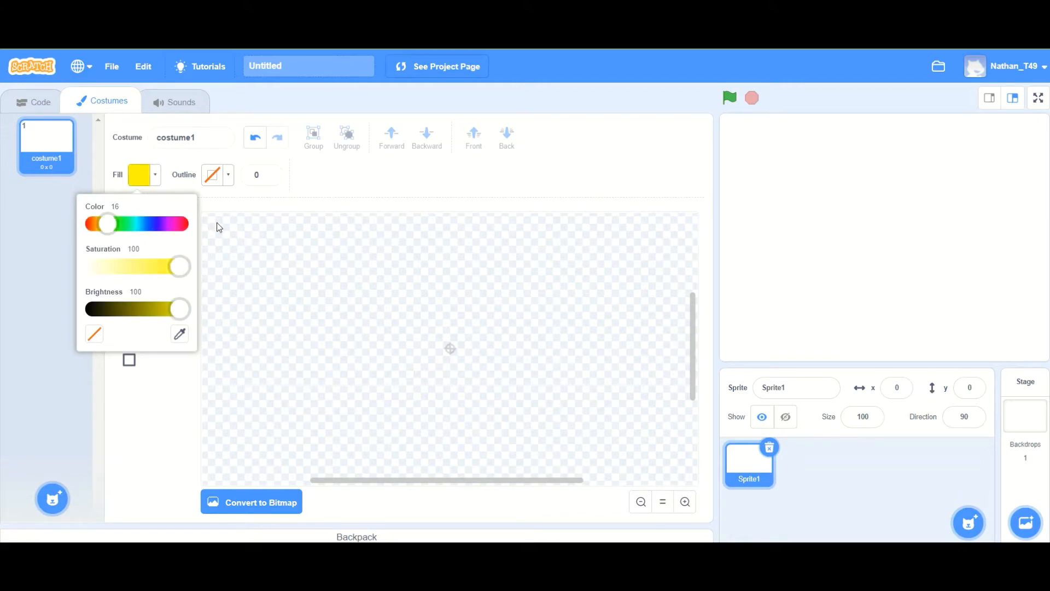
Set the outline colour to black with brightness 0 and draw a circle about 61 px wide near the canvas centre
{"action": "left_click", "coordinate": [227, 176]}
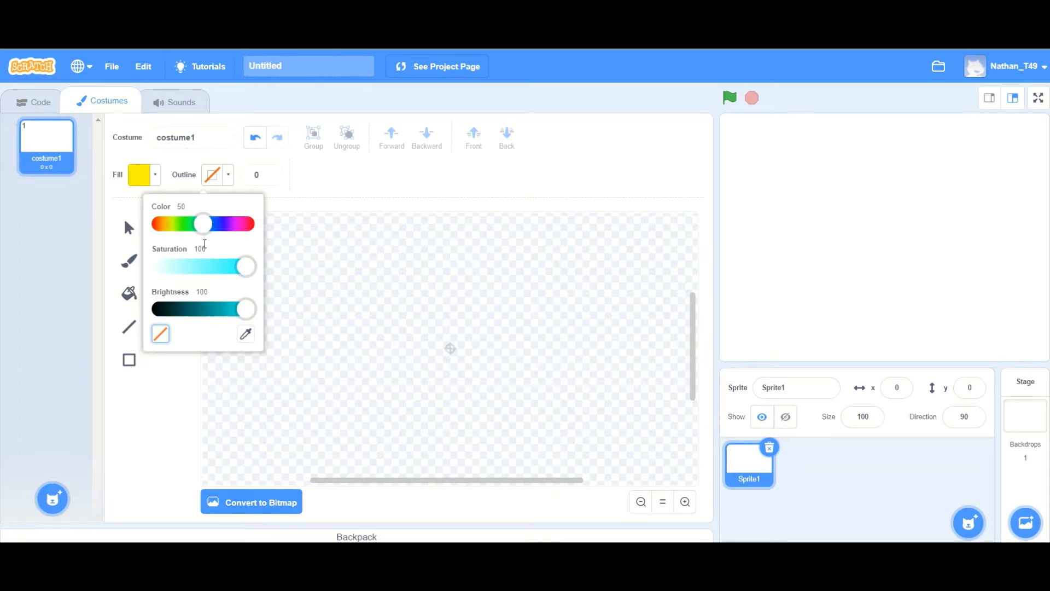
{"action": "left_click", "coordinate": [245, 265]}
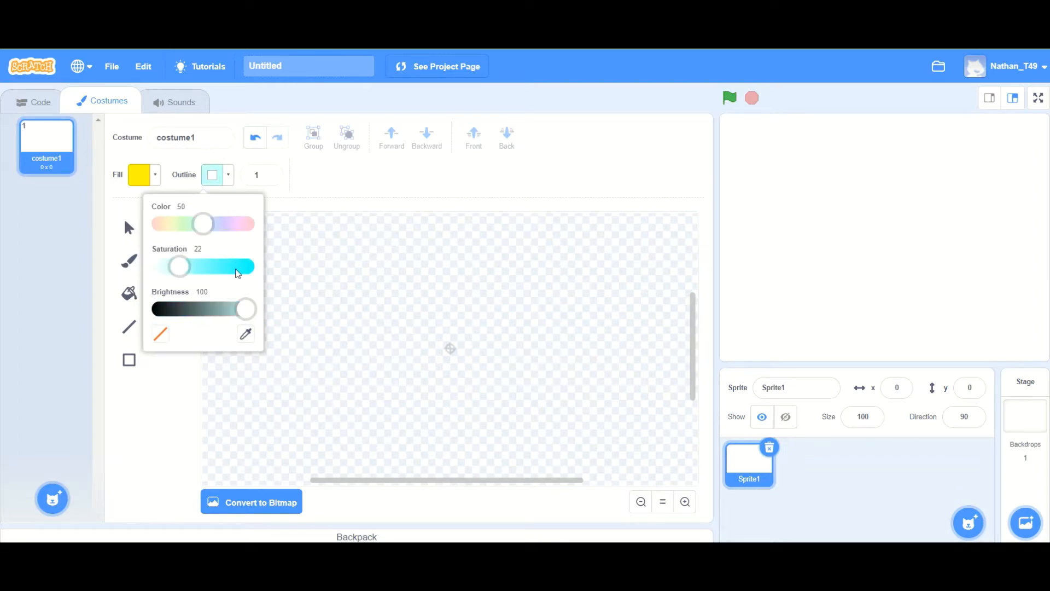
{"action": "left_click_drag", "start_coordinate": [205, 223], "coordinate": [223, 223]}
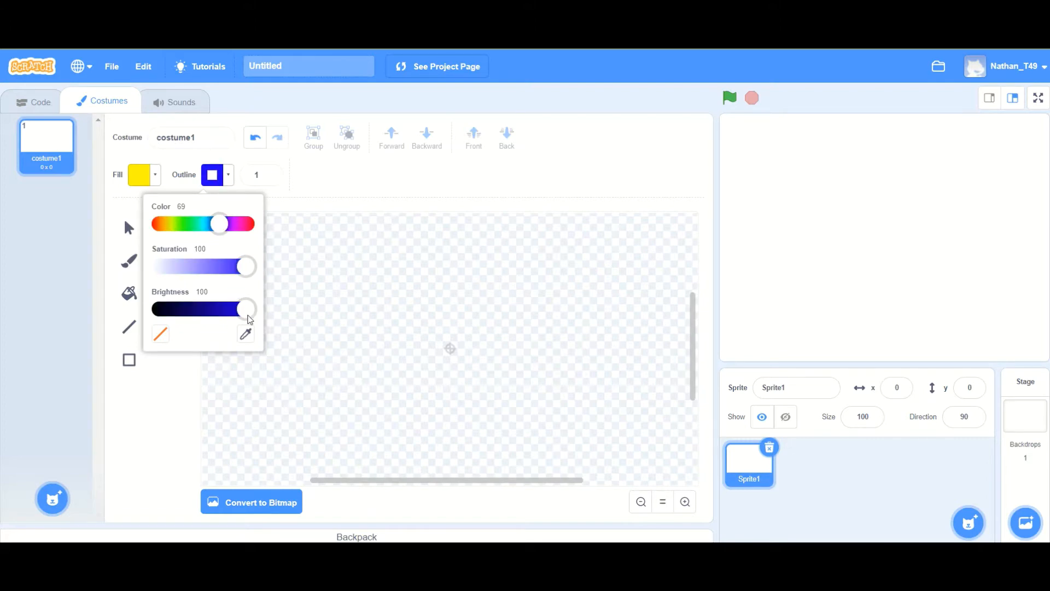
{"action": "left_click_drag", "start_coordinate": [244, 309], "coordinate": [139, 302]}
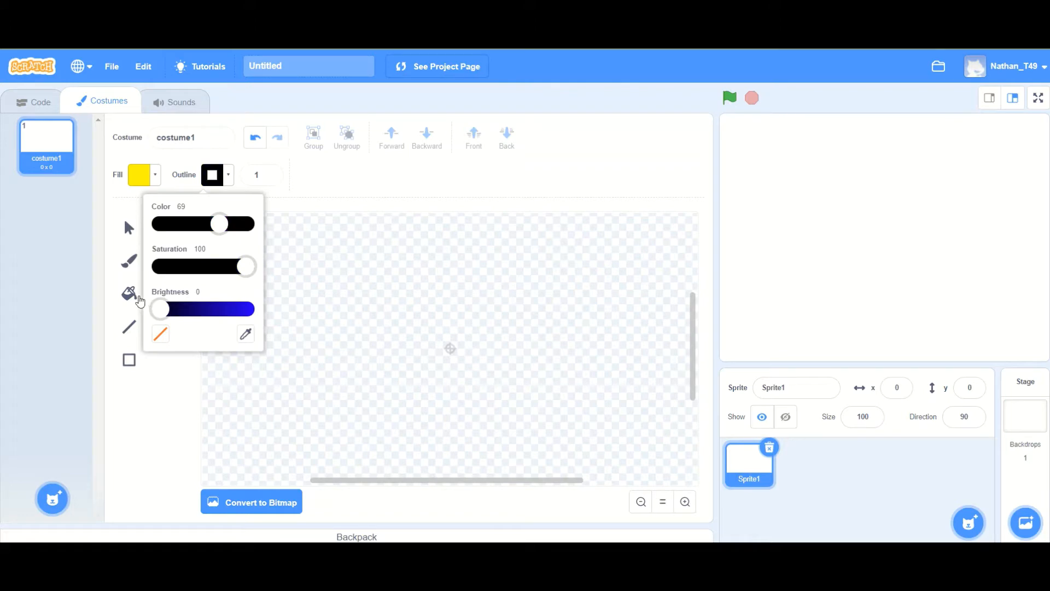
{"action": "left_click", "coordinate": [372, 324]}
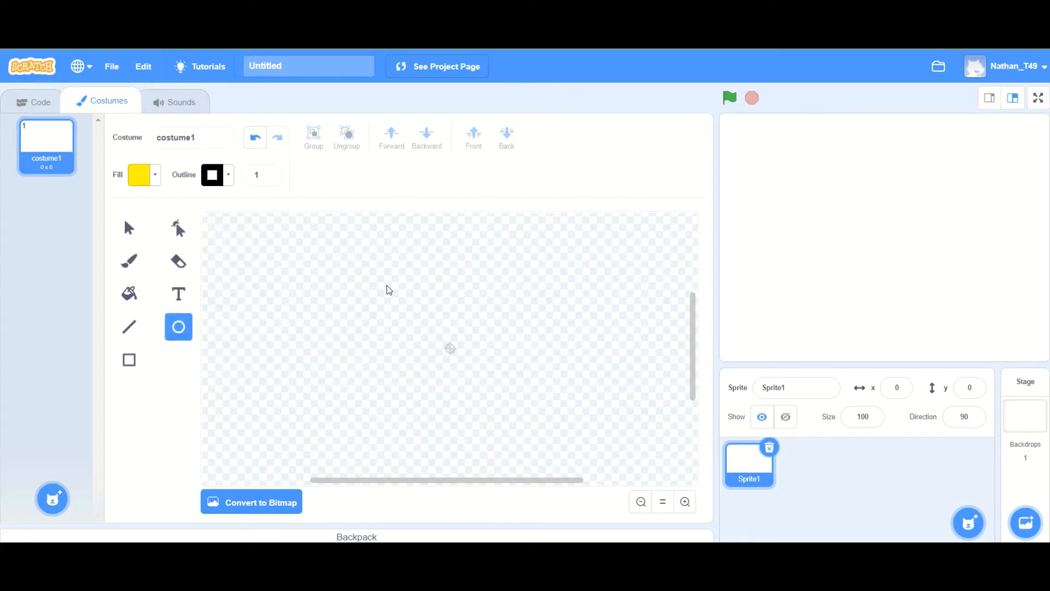
{"action": "mouse_move", "coordinate": [414, 301]}
{"action": "left_mouse_down"}
{"action": "mouse_move", "coordinate": [462, 372]}
{"action": "mouse_move", "coordinate": [495, 396]}
{"action": "left_mouse_up"}
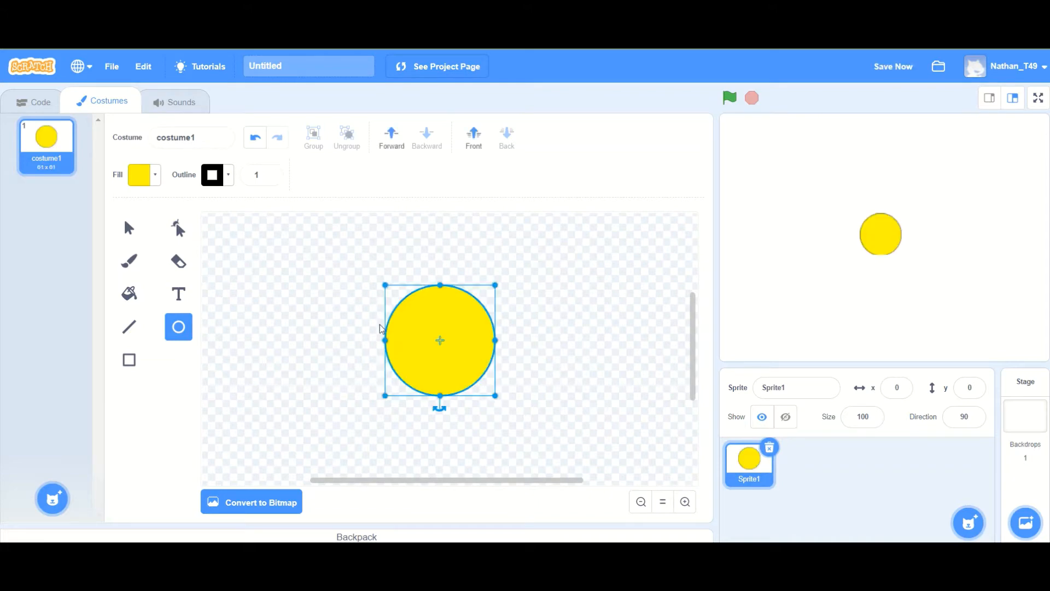
Try an outline width of 4 on the yellow circle and set it back to 1
{"action": "left_click", "coordinate": [262, 175]}
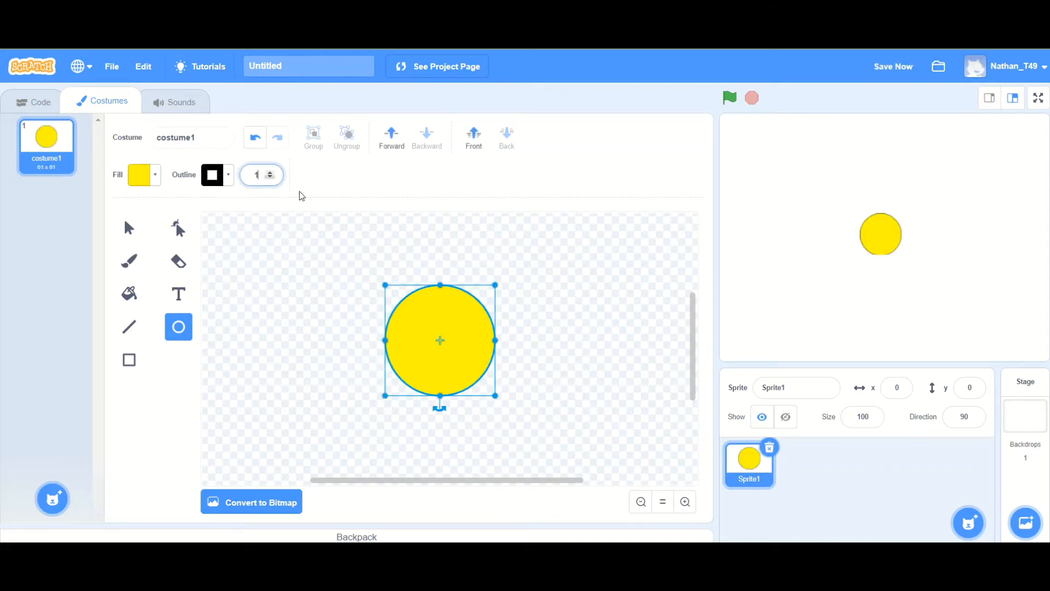
{"action": "key", "text": "BackSpace"}
{"action": "type", "text": "4"}
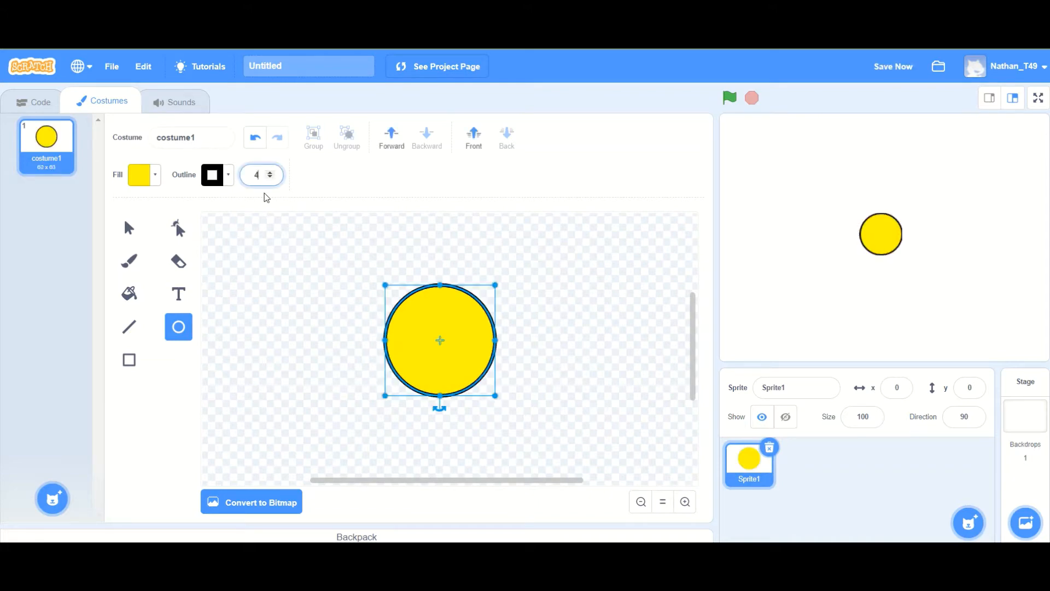
{"action": "key", "text": "BackSpace"}
{"action": "type", "text": "1"}
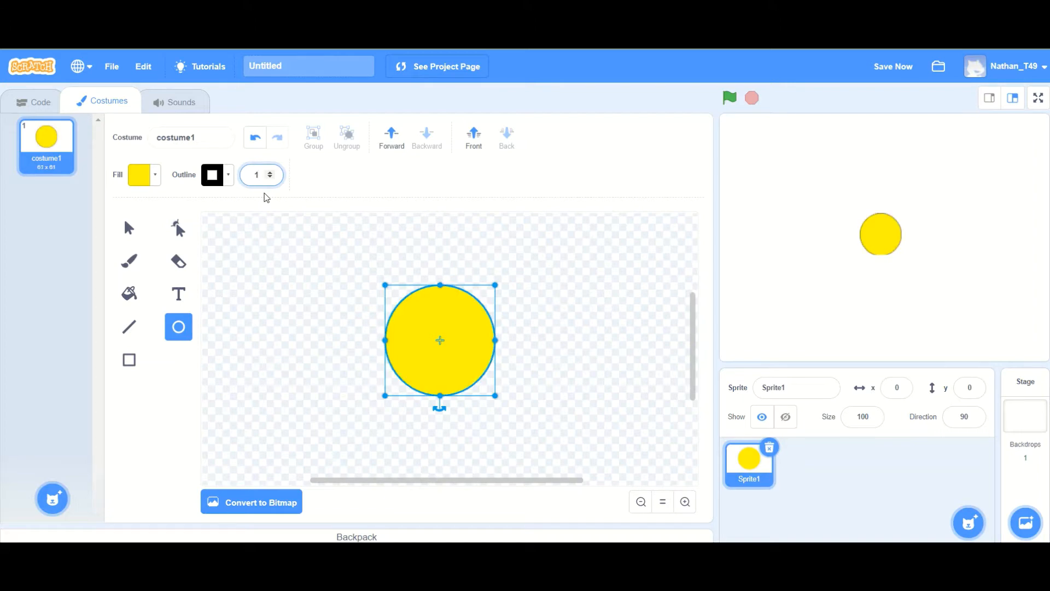
{"action": "key", "text": "Return"}
{"action": "left_click", "coordinate": [298, 258]}
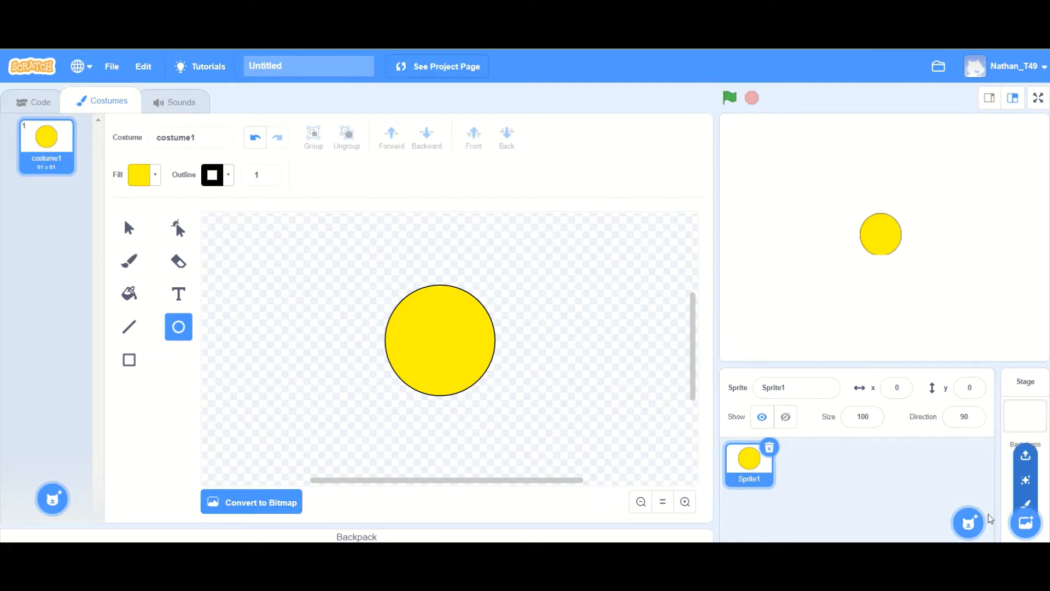
Create a second sprite by painting a new one and set the fill colour to white
{"action": "mouse_move", "coordinate": [972, 521]}
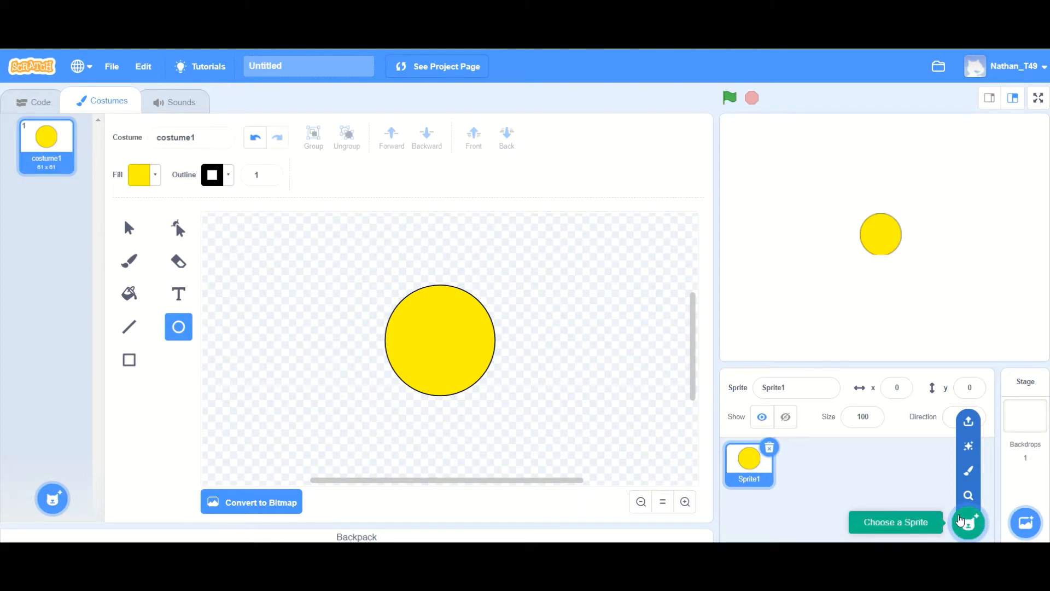
{"action": "left_click", "coordinate": [970, 471]}
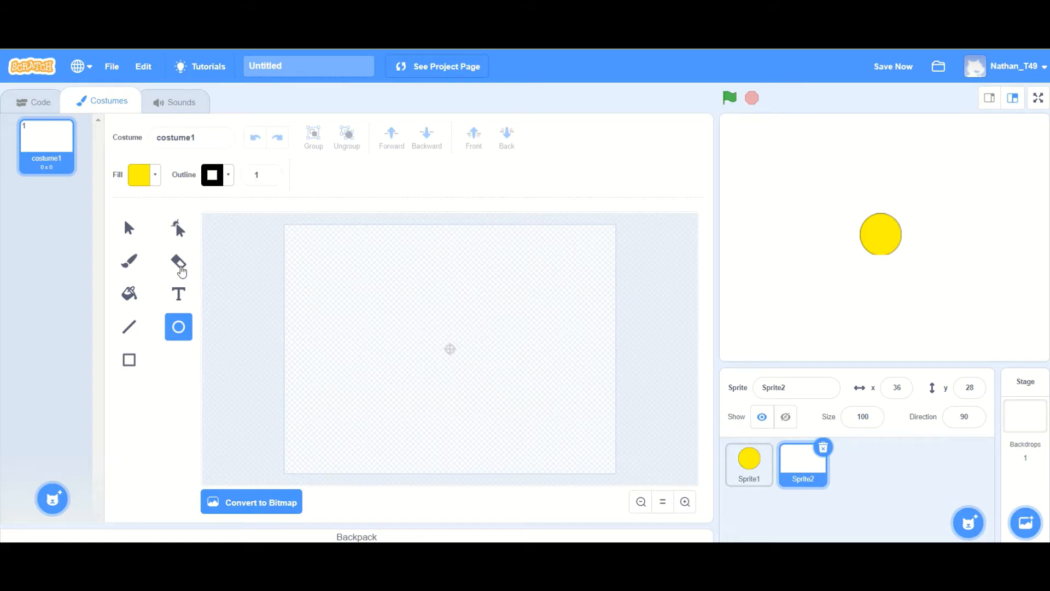
{"action": "left_click", "coordinate": [155, 186]}
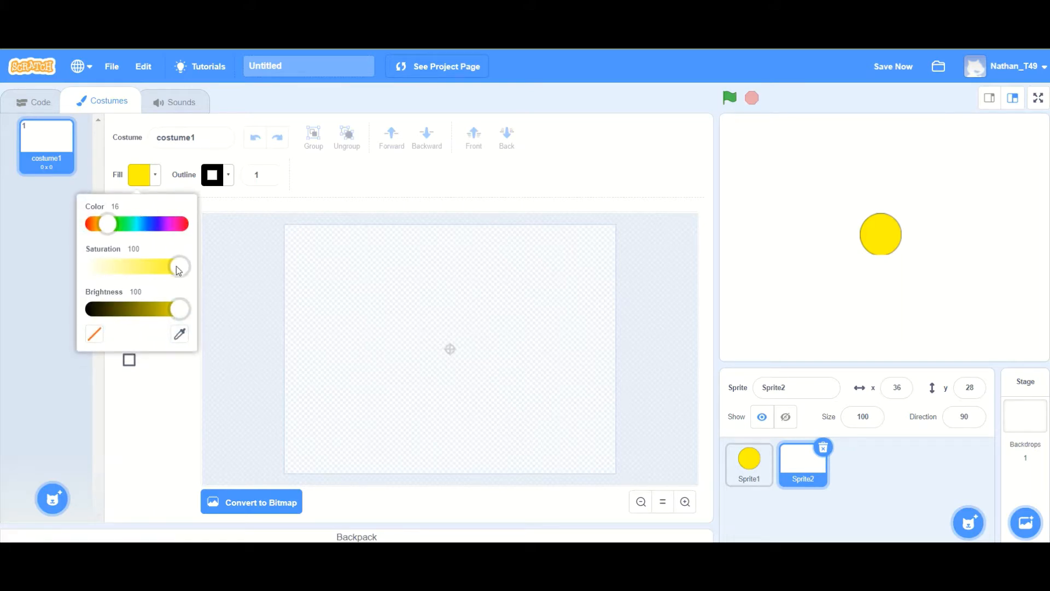
{"action": "left_click_drag", "start_coordinate": [177, 266], "coordinate": [87, 277]}
{"action": "left_click", "coordinate": [232, 265]}
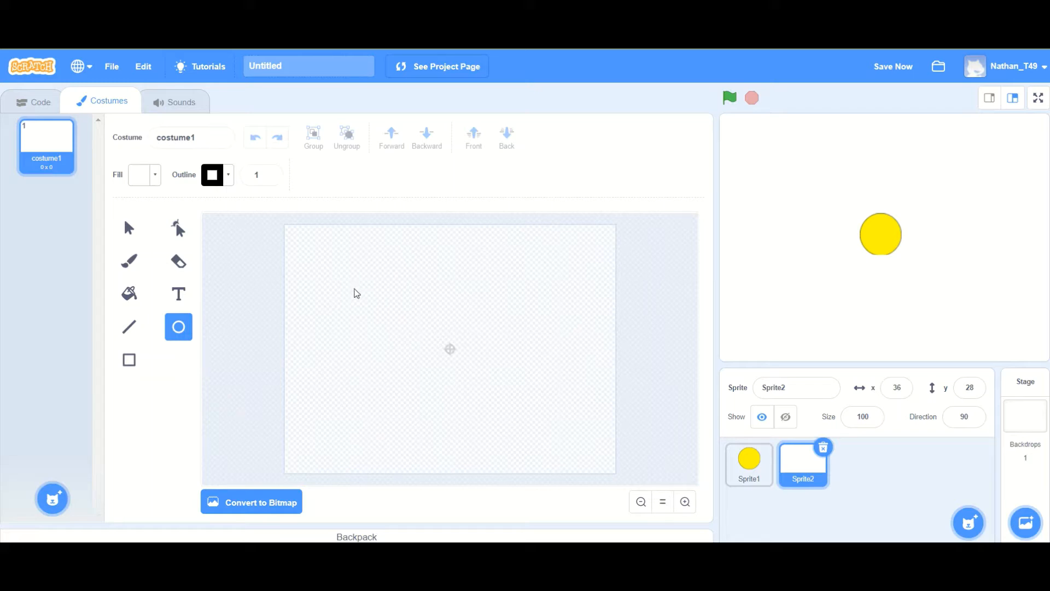
Draw a white ellipse about 59 by 40 px just left of the canvas centre as the first eye
{"action": "mouse_move", "coordinate": [354, 288]}
{"action": "left_mouse_down"}
{"action": "mouse_move", "coordinate": [389, 303]}
{"action": "mouse_move", "coordinate": [412, 332]}
{"action": "left_mouse_up"}
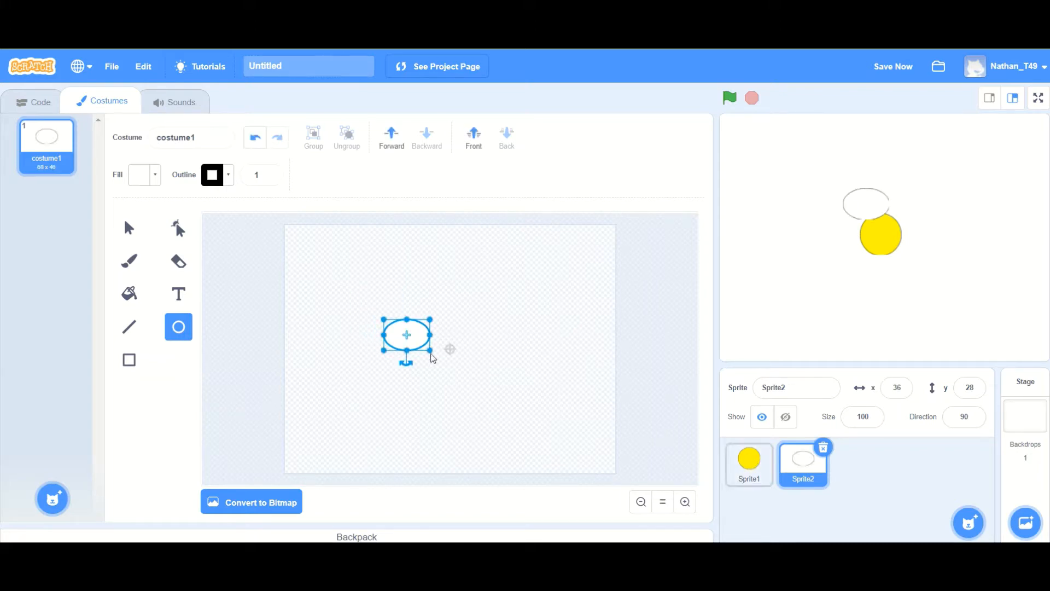
{"action": "left_click_drag", "start_coordinate": [383, 316], "coordinate": [393, 318]}
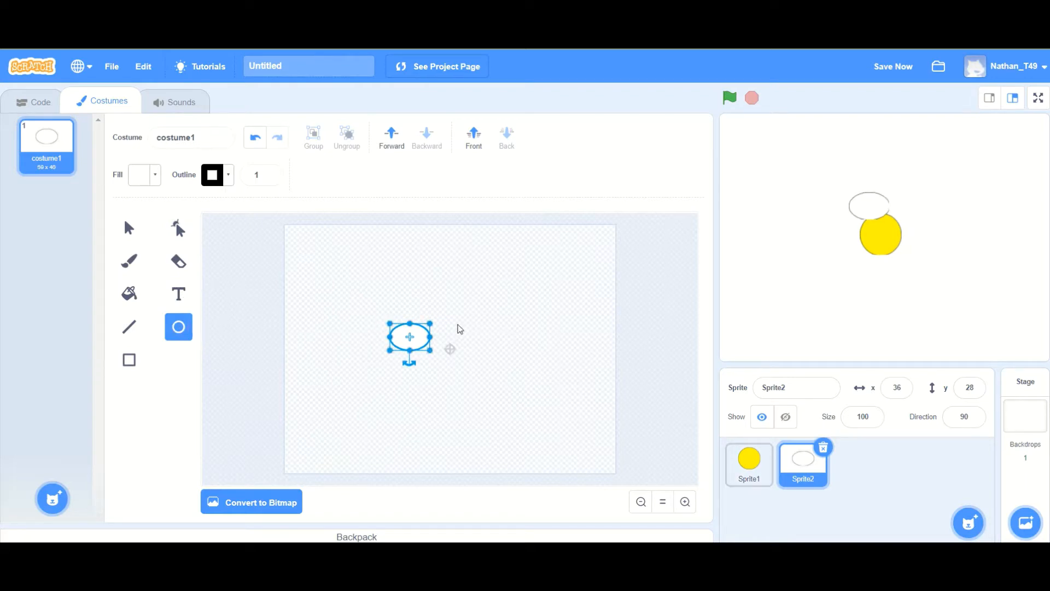
{"action": "left_click_drag", "start_coordinate": [457, 325], "coordinate": [503, 348]}
{"action": "key", "text": "Delete"}
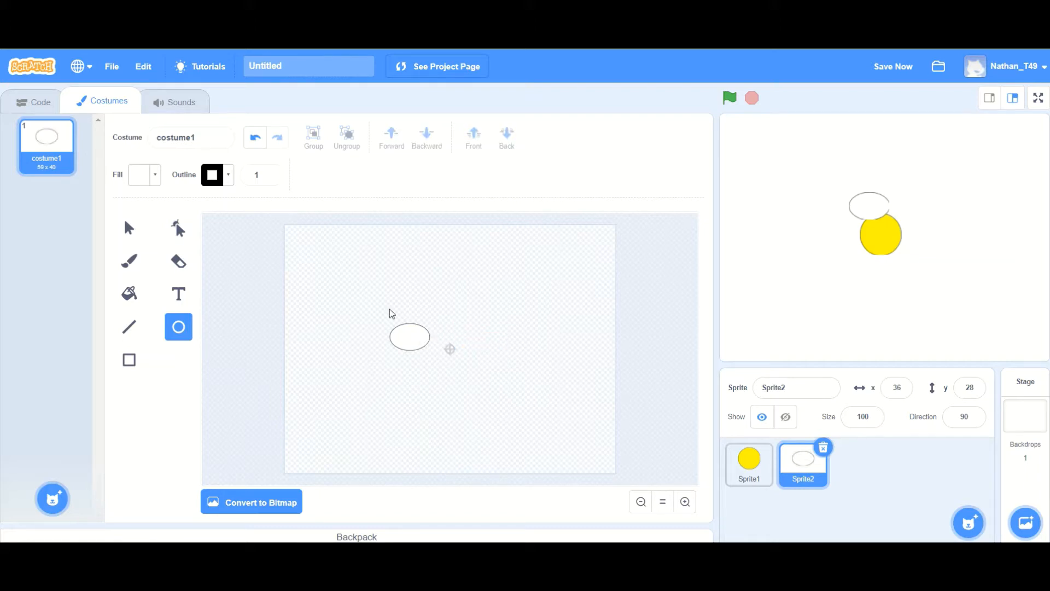
Duplicate the ellipse and place the copy right of the canvas centre, nearly level with the first, as the second eye
{"action": "left_click", "coordinate": [130, 228]}
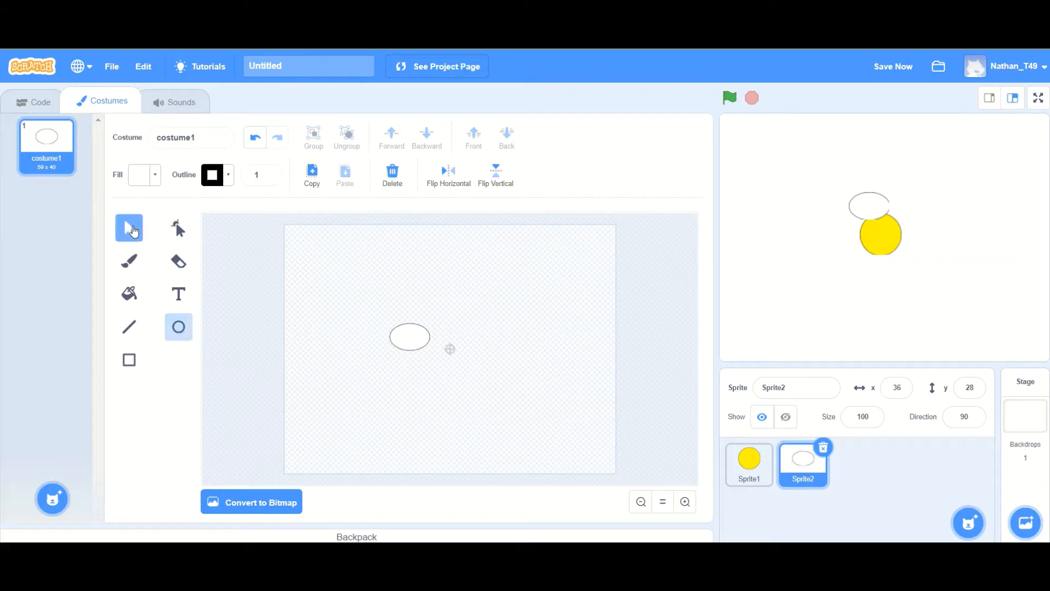
{"action": "left_click", "coordinate": [405, 338]}
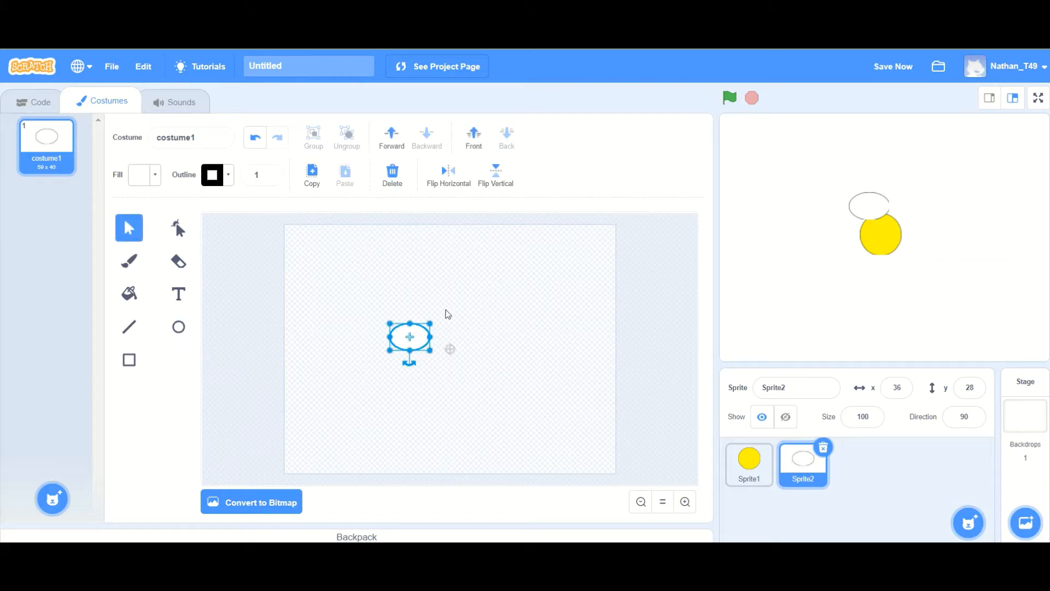
{"action": "left_click", "coordinate": [311, 175]}
{"action": "left_click", "coordinate": [344, 178]}
{"action": "left_click_drag", "start_coordinate": [418, 340], "coordinate": [505, 354]}
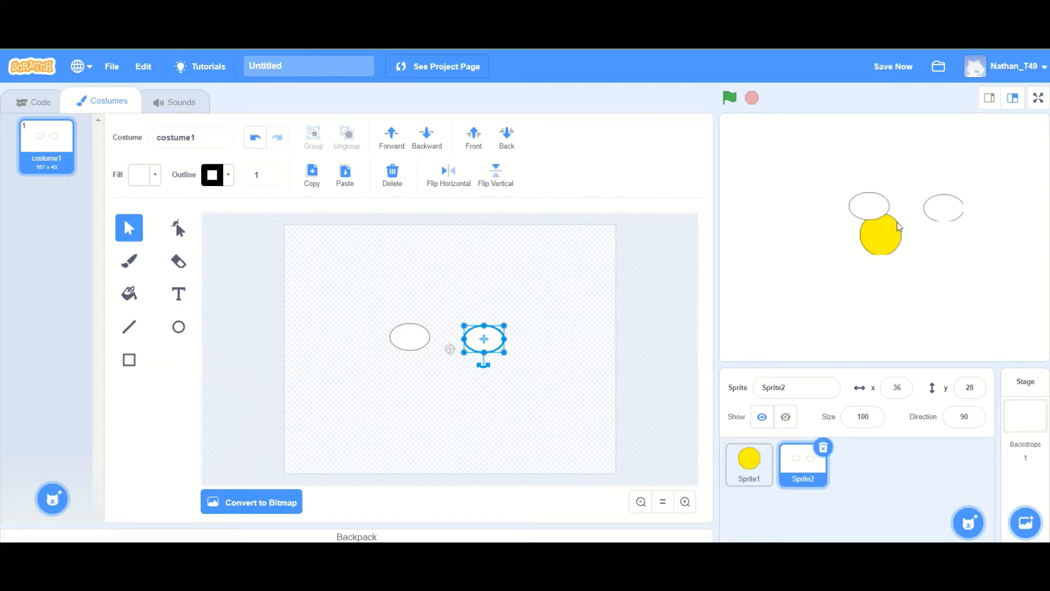
Enlarge the yellow circle in Sprite1 to about 134 px wide and recentre it on the canvas
{"action": "left_click", "coordinate": [747, 461]}
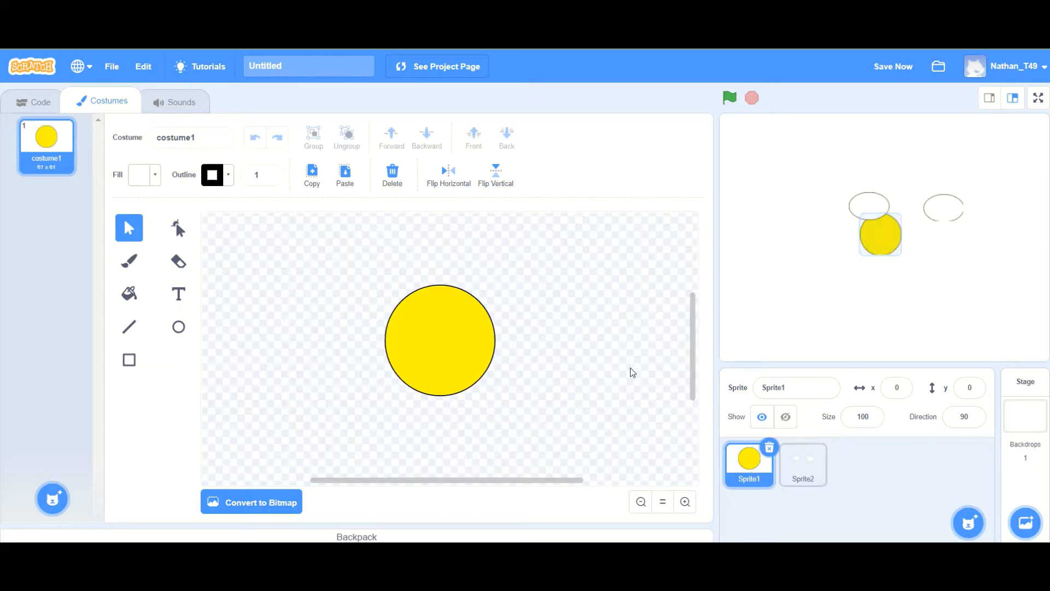
{"action": "left_click", "coordinate": [411, 322]}
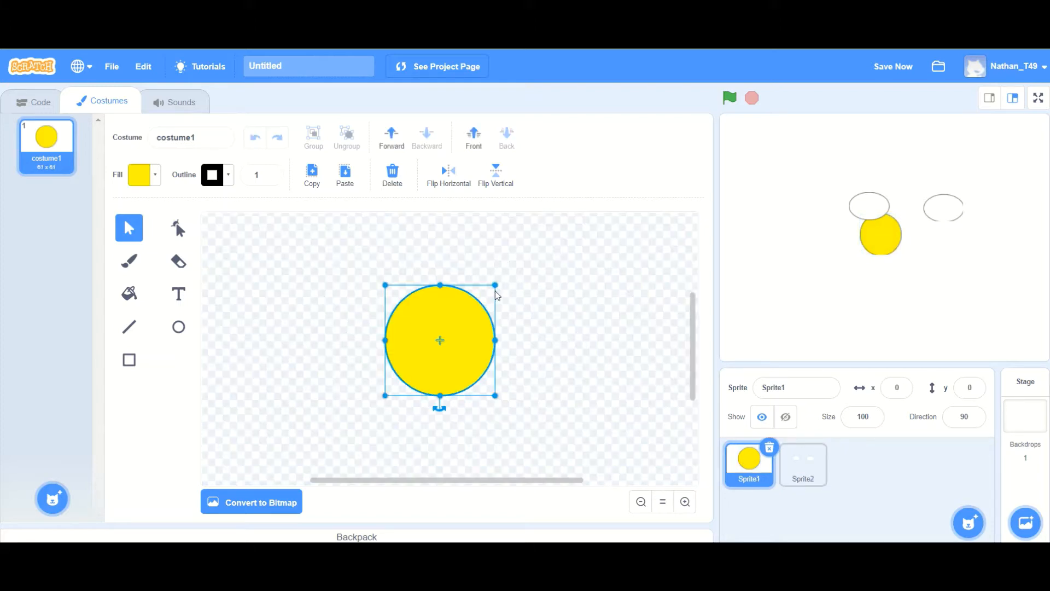
{"action": "left_click_drag", "start_coordinate": [494, 283], "coordinate": [582, 209]}
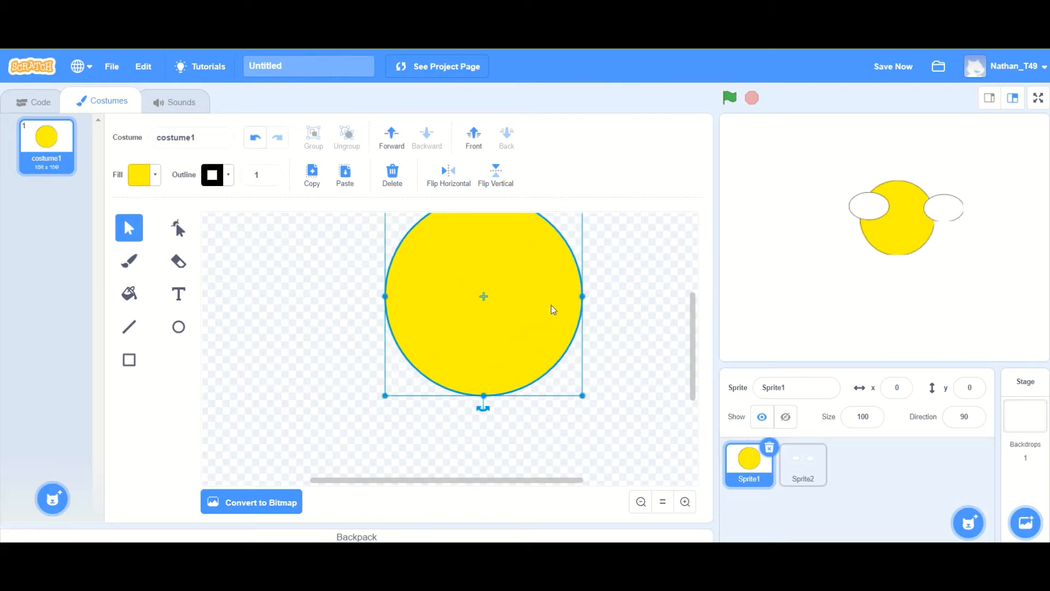
{"action": "left_click_drag", "start_coordinate": [495, 296], "coordinate": [453, 343]}
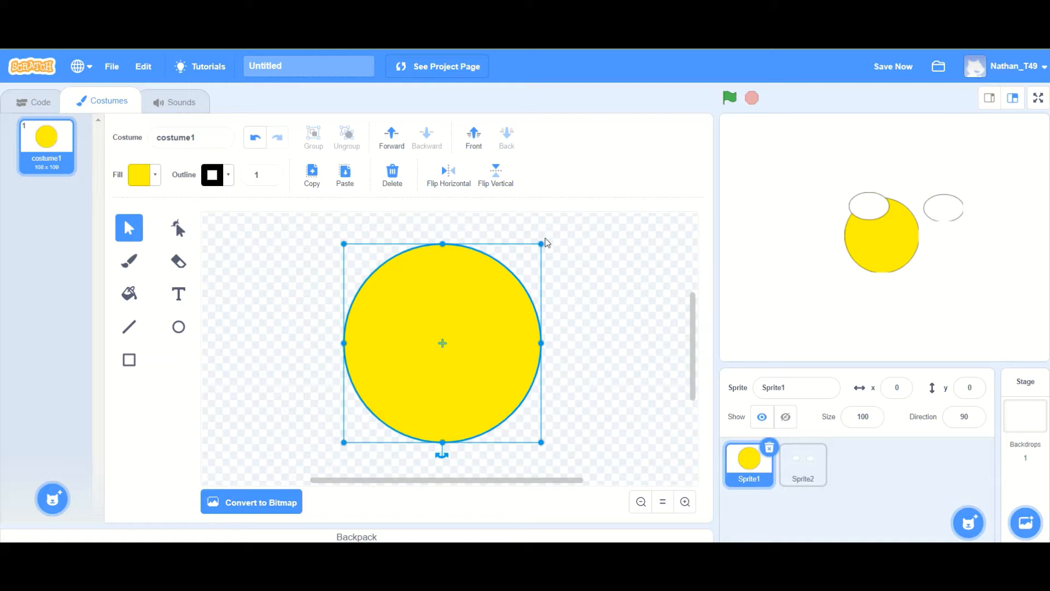
{"action": "left_click_drag", "start_coordinate": [540, 242], "coordinate": [588, 213]}
{"action": "scroll", "coordinate": [688, 343], "scroll_direction": "up", "scroll_amount": 2}
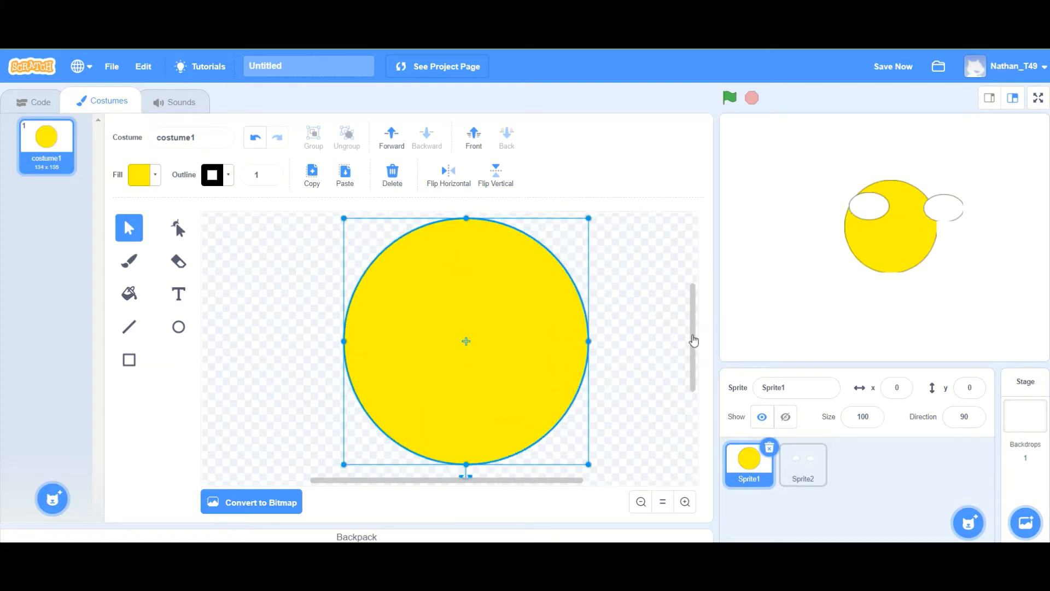
Enlarge Sprite1's yellow circle further to about 197 px wide and move it slightly below the canvas centre
{"action": "left_click", "coordinate": [799, 490]}
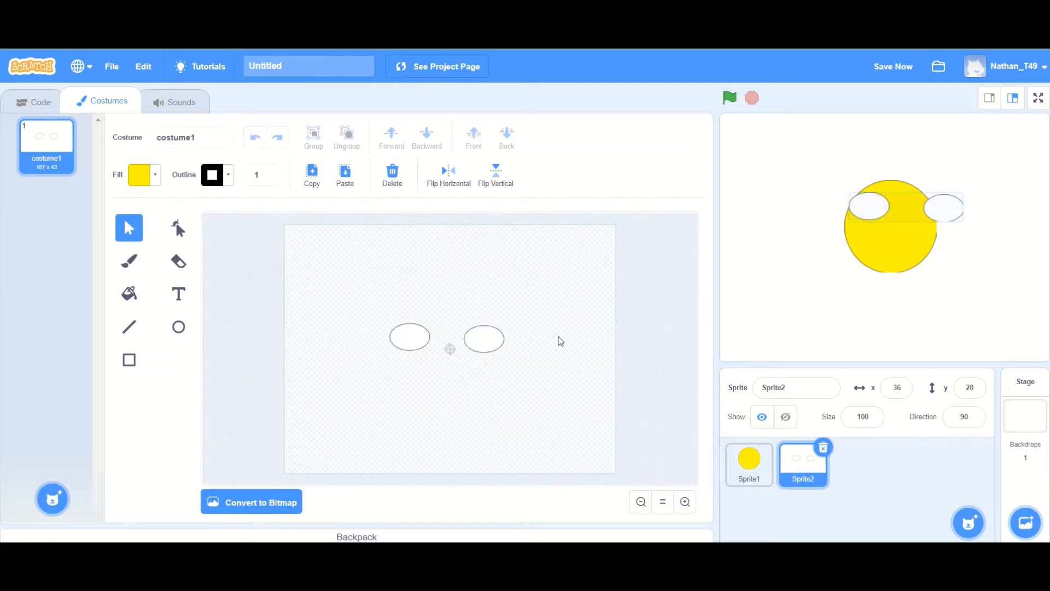
{"action": "left_click", "coordinate": [487, 339]}
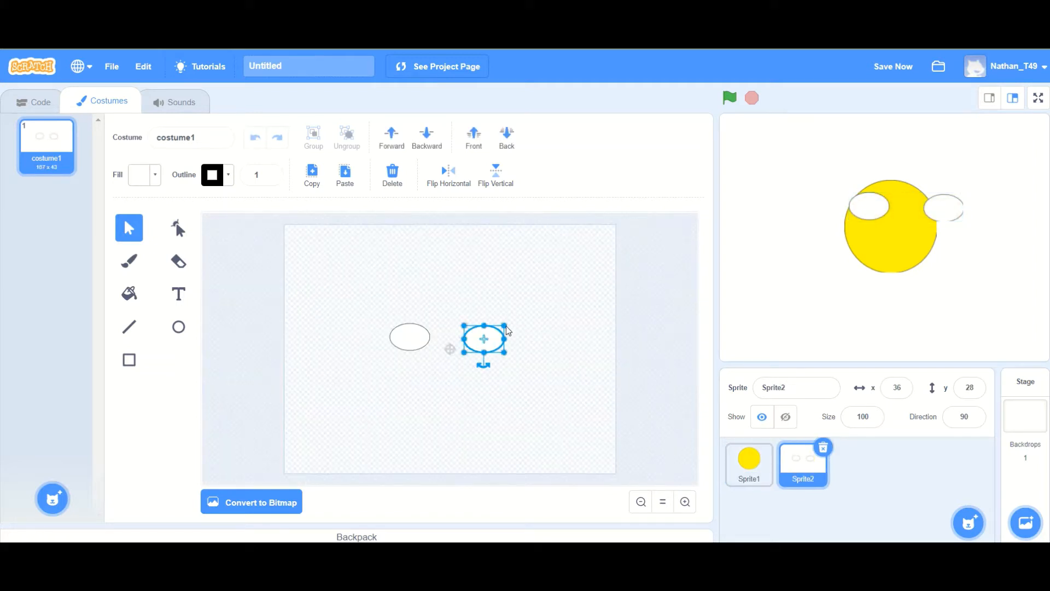
{"action": "left_click", "coordinate": [745, 465]}
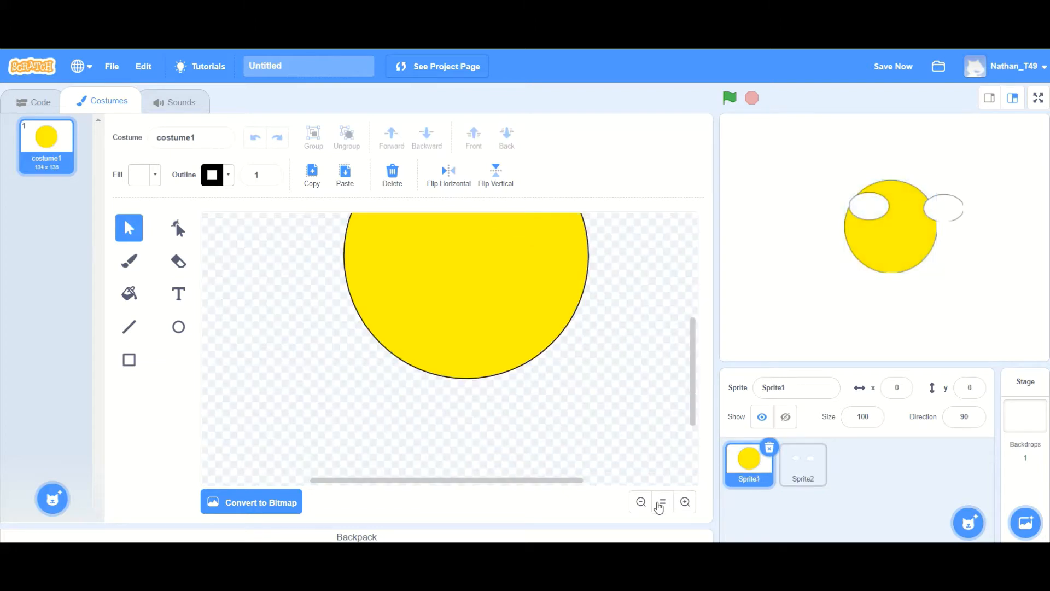
{"action": "left_click", "coordinate": [641, 502]}
{"action": "left_click", "coordinate": [641, 502]}
{"action": "left_click", "coordinate": [685, 502]}
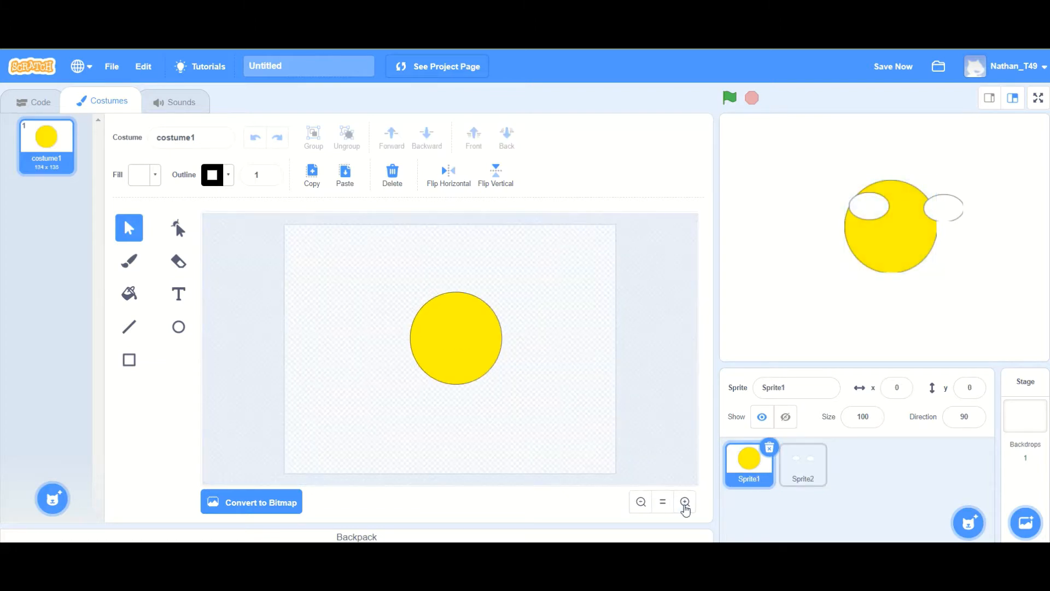
{"action": "left_click", "coordinate": [496, 322]}
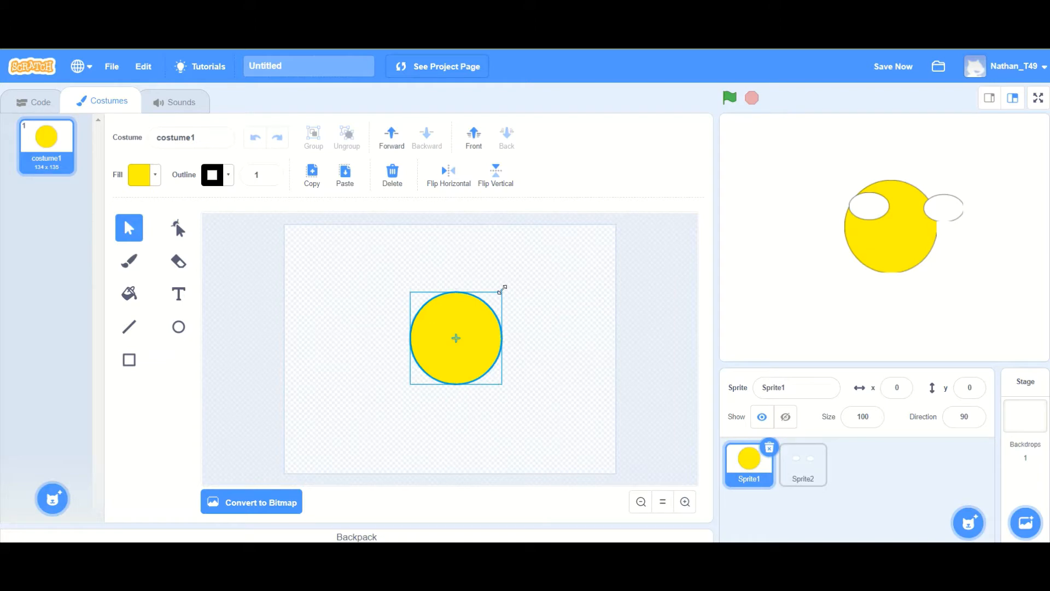
{"action": "left_click_drag", "start_coordinate": [501, 286], "coordinate": [544, 248]}
{"action": "left_click_drag", "start_coordinate": [490, 314], "coordinate": [456, 373]}
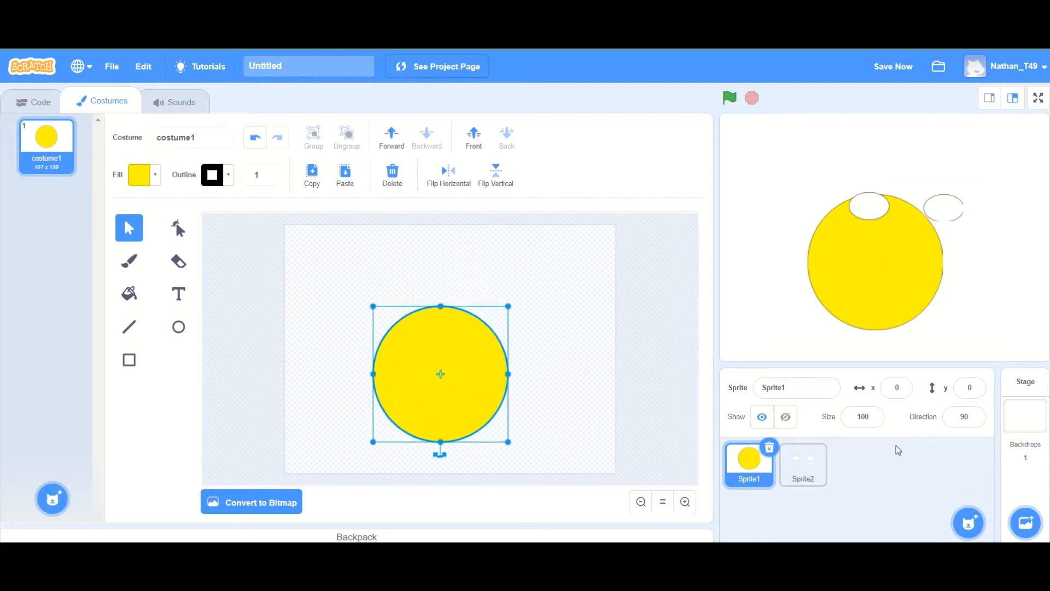
Move Sprite2's left white eye down and further left so it sits on the upper left of the yellow head
{"action": "left_click", "coordinate": [808, 461]}
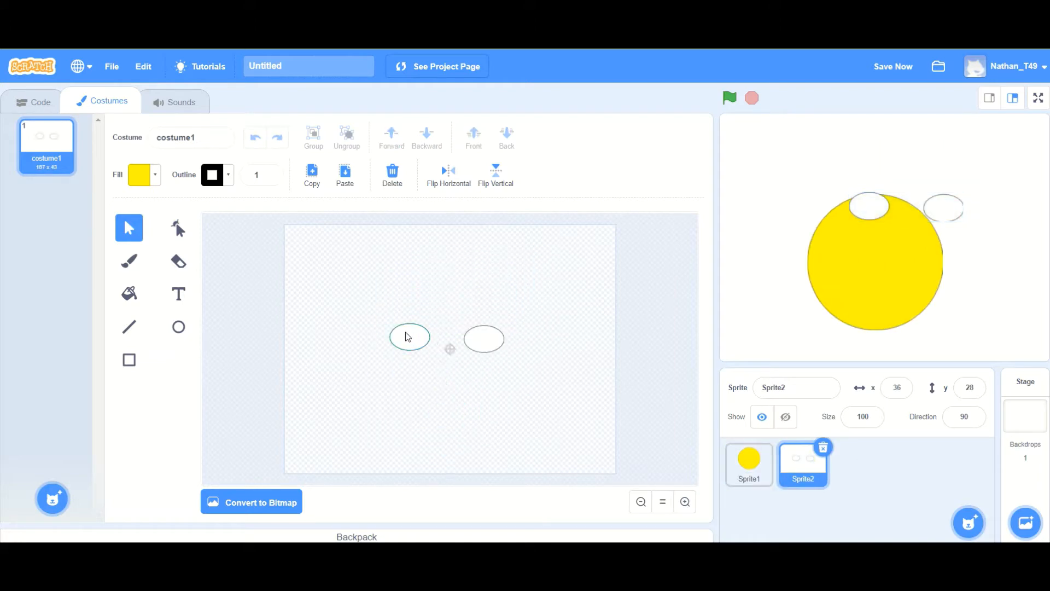
{"action": "left_click_drag", "start_coordinate": [406, 336], "coordinate": [402, 372]}
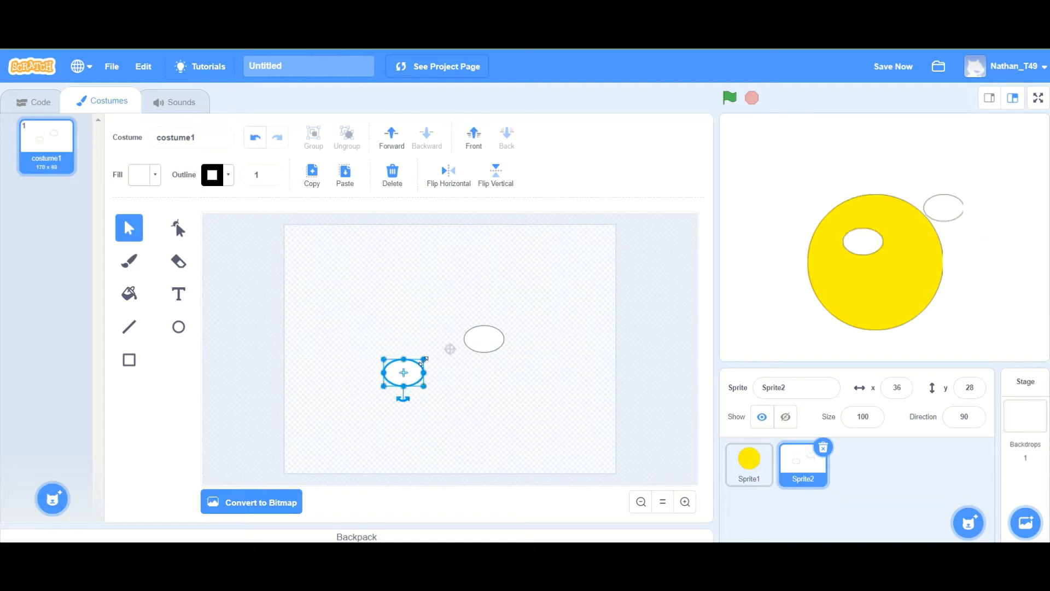
{"action": "key", "text": "Left"}
{"action": "key", "text": "Left"}
{"action": "key", "text": "Left"}
{"action": "key", "text": "Left"}
{"action": "key", "text": "Left"}
{"action": "key", "text": "Left"}
{"action": "key", "text": "Left"}
{"action": "key", "text": "Left"}
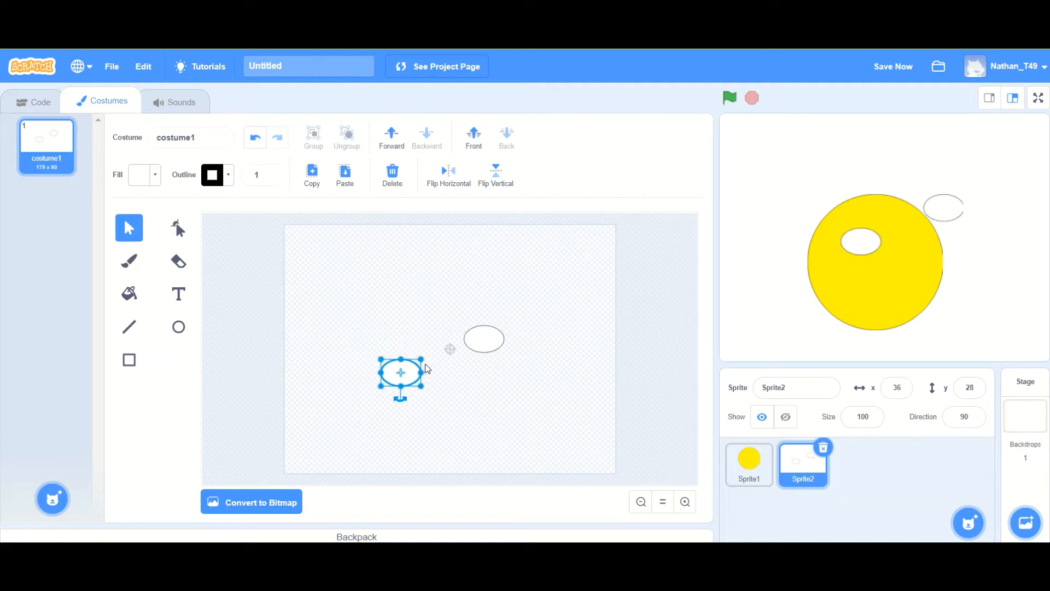
{"action": "key", "text": "Left"}
{"action": "key", "text": "Left"}
{"action": "key", "text": "Left"}
{"action": "key", "text": "Left"}
{"action": "key", "text": "Left"}
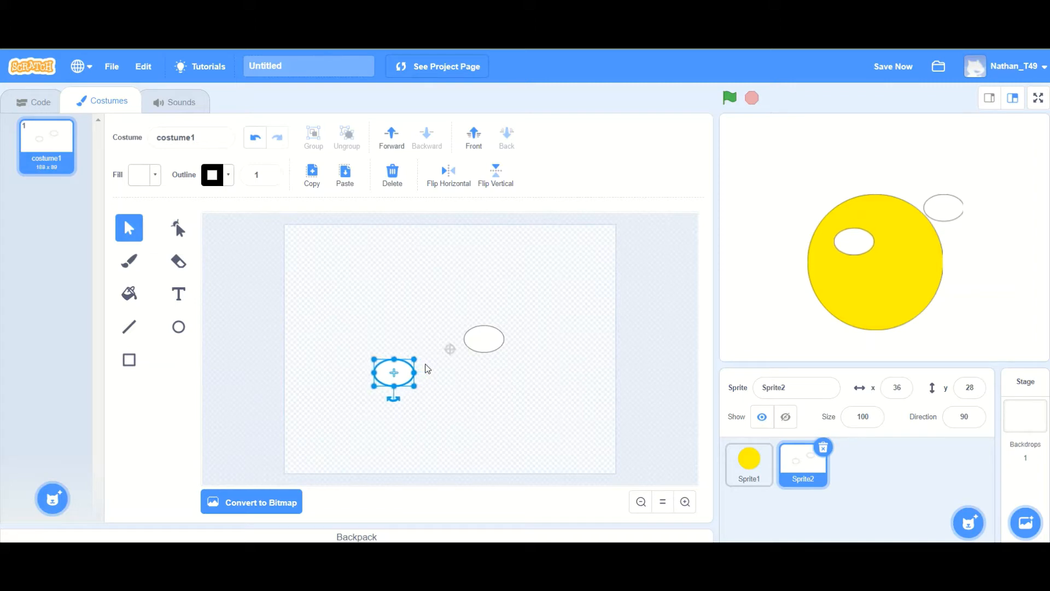
{"action": "left_click", "coordinate": [450, 347]}
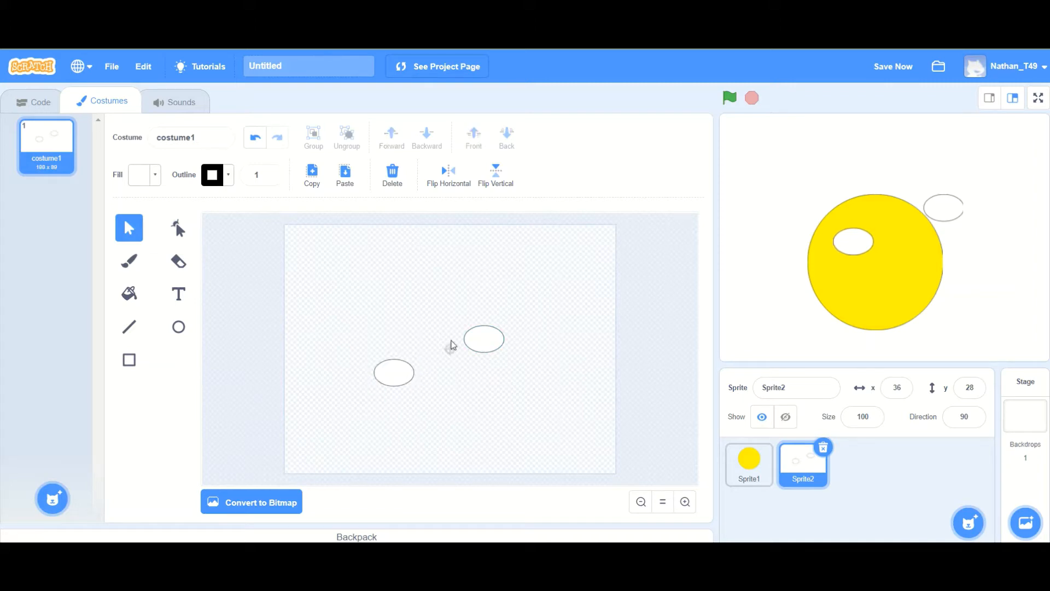
Move Sprite2's right white eye down and left onto the head, level with the left eye and separated by a narrow gap
{"action": "left_click", "coordinate": [475, 347]}
{"action": "left_click_drag", "start_coordinate": [474, 348], "coordinate": [470, 381]}
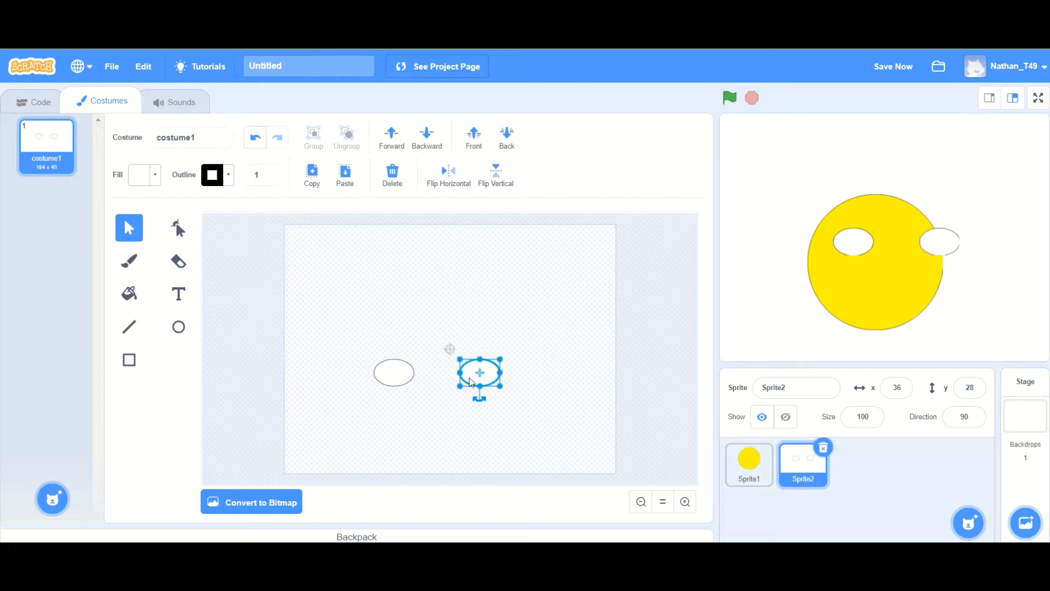
{"action": "key", "text": "Left"}
{"action": "key", "text": "Left"}
{"action": "key", "text": "Left"}
{"action": "key", "text": "Left"}
{"action": "key", "text": "Left"}
{"action": "key", "text": "Left"}
{"action": "key", "text": "Left"}
{"action": "key", "text": "Left"}
{"action": "key", "text": "Left"}
{"action": "key", "text": "Left"}
{"action": "key", "text": "Left"}
{"action": "key", "text": "Left"}
{"action": "key", "text": "Left"}
{"action": "key", "text": "Left"}
{"action": "key", "text": "Left"}
{"action": "key", "text": "Left"}
{"action": "key", "text": "Left"}
{"action": "key", "text": "Left"}
{"action": "key", "text": "Left"}
{"action": "key", "text": "Left"}
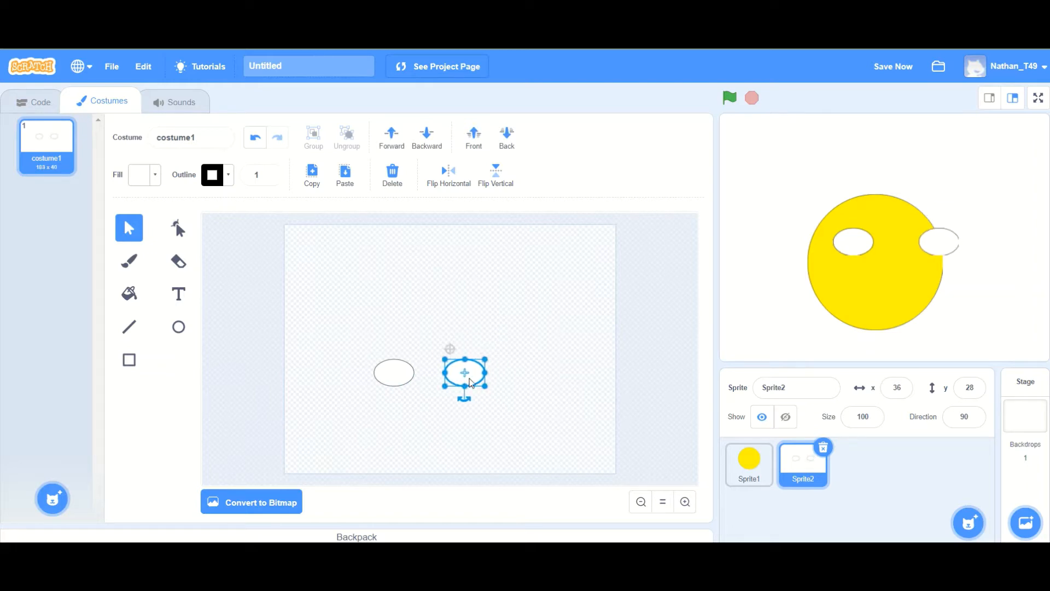
{"action": "key", "text": "Left"}
{"action": "key", "text": "Left"}
{"action": "key", "text": "Left"}
{"action": "key", "text": "Left"}
{"action": "key", "text": "Left"}
{"action": "key", "text": "Left"}
{"action": "key", "text": "Left"}
{"action": "key", "text": "Left"}
{"action": "key", "text": "Left"}
{"action": "key", "text": "Left"}
{"action": "key", "text": "Left"}
{"action": "key", "text": "Left"}
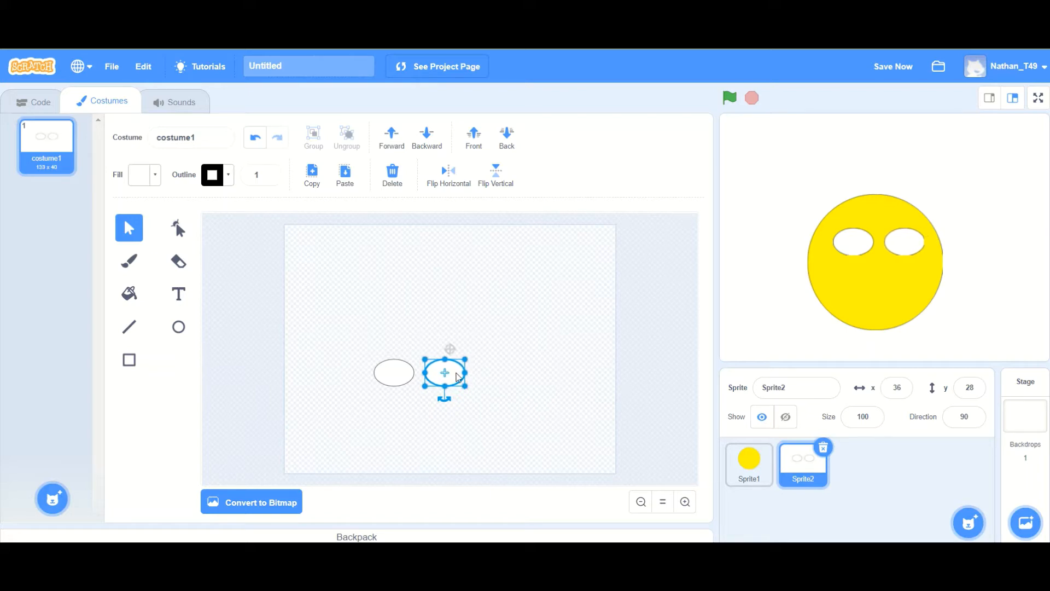
{"action": "key", "text": "Down"}
{"action": "left_click", "coordinate": [654, 328]}
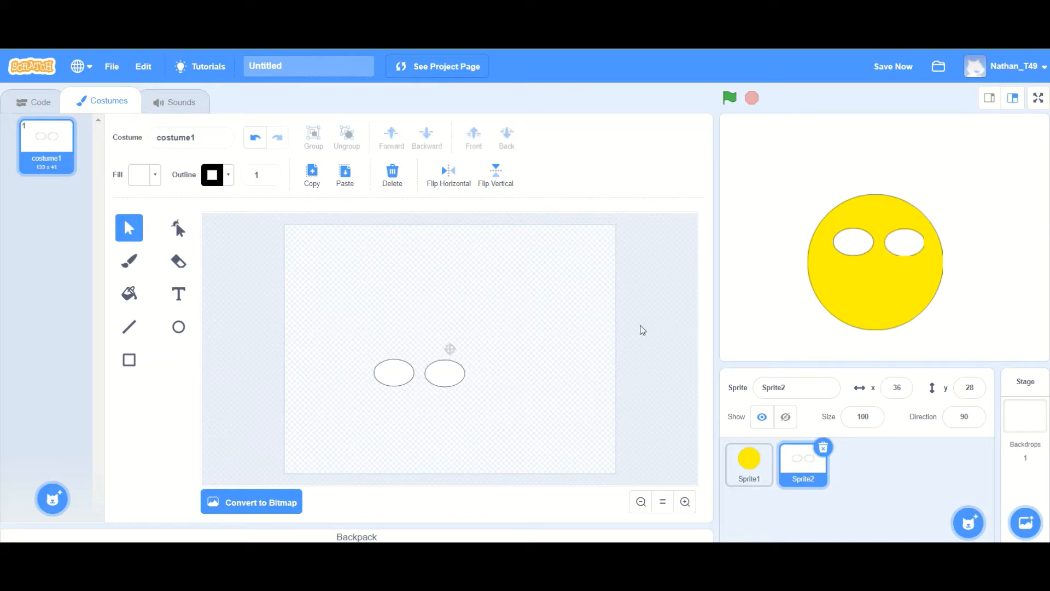
Draw a small blue oval pupil inside each white eye, using fill colour 64, saturation 100 and brightness 100
{"action": "left_click", "coordinate": [177, 336]}
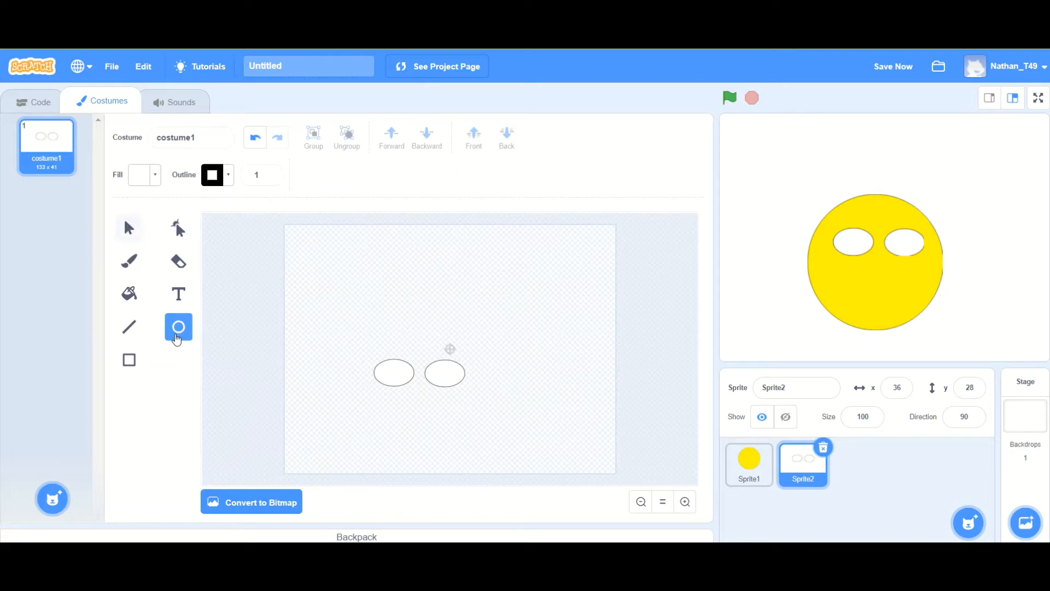
{"action": "left_click", "coordinate": [157, 175]}
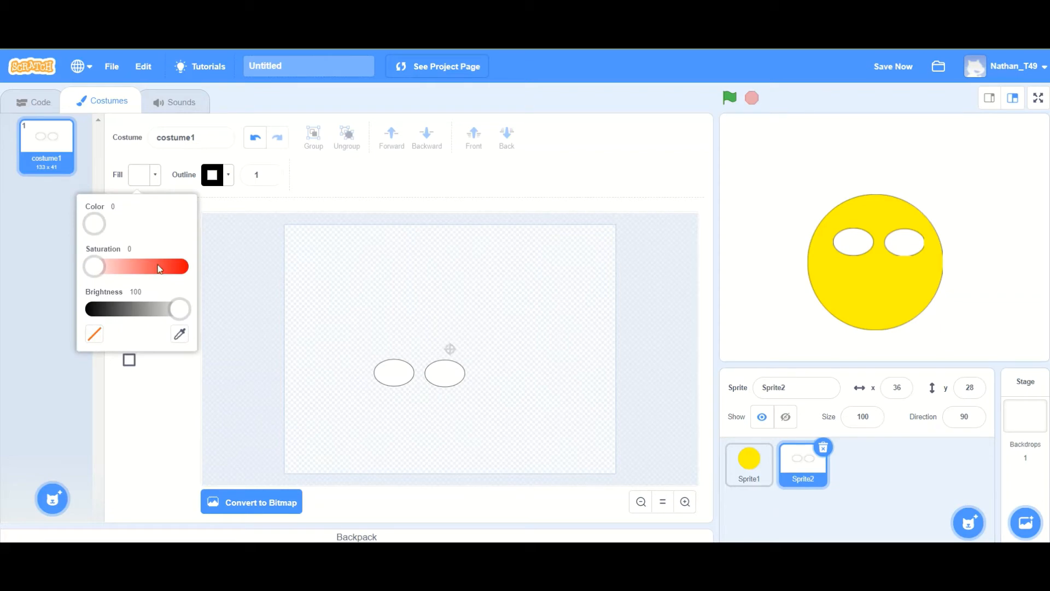
{"action": "left_click_drag", "start_coordinate": [103, 255], "coordinate": [204, 262]}
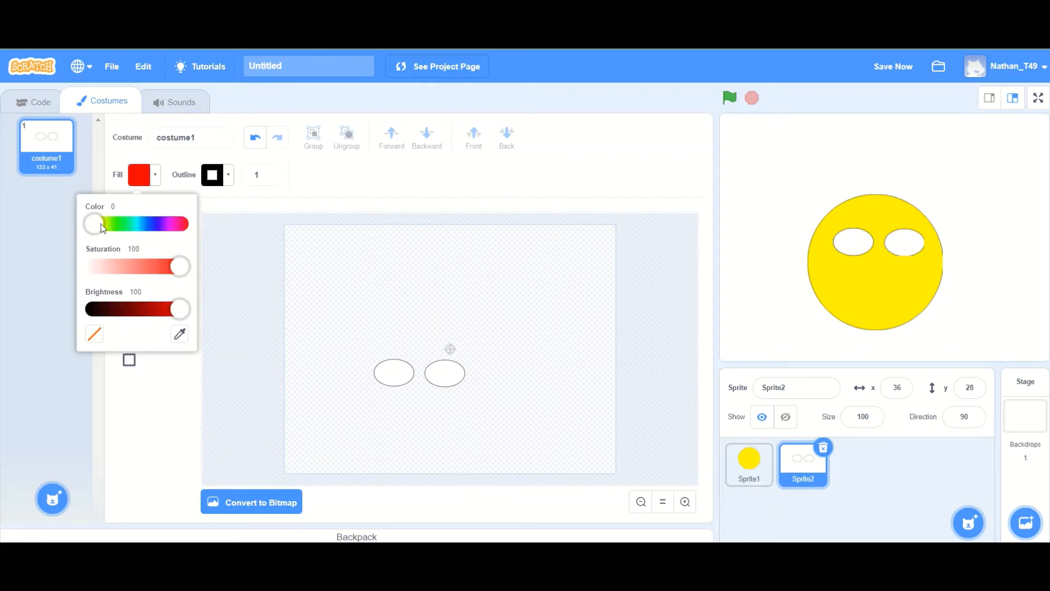
{"action": "left_click_drag", "start_coordinate": [101, 224], "coordinate": [152, 228]}
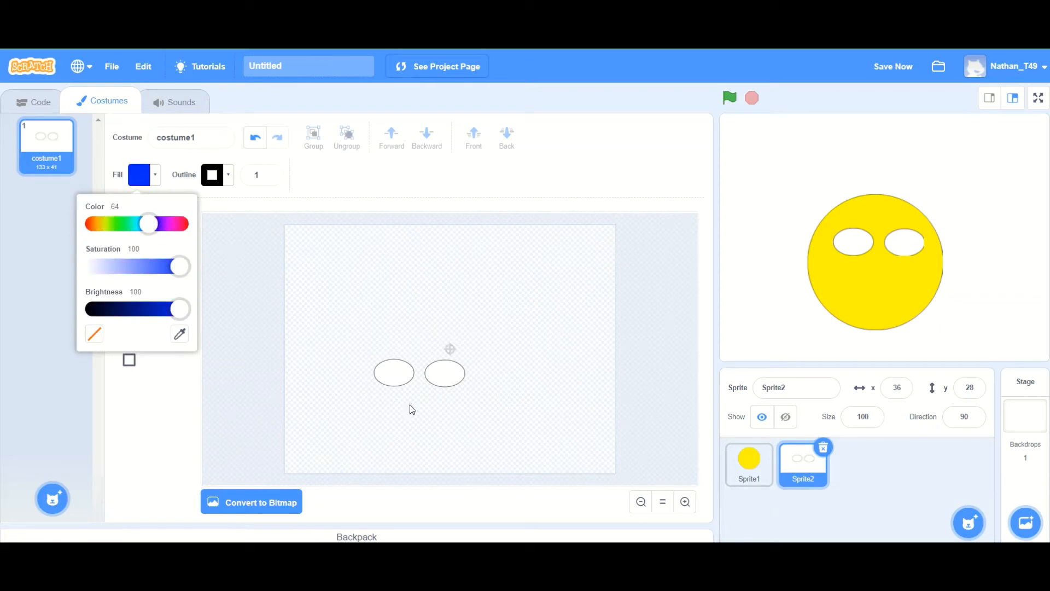
{"action": "left_click_drag", "start_coordinate": [385, 366], "coordinate": [405, 379]}
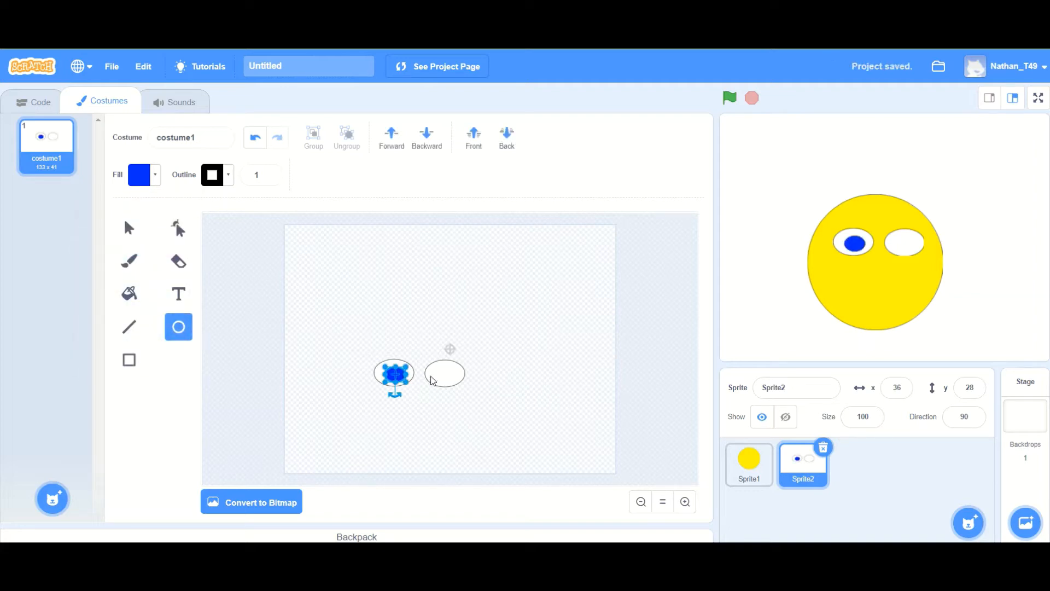
{"action": "left_click_drag", "start_coordinate": [432, 374], "coordinate": [454, 389]}
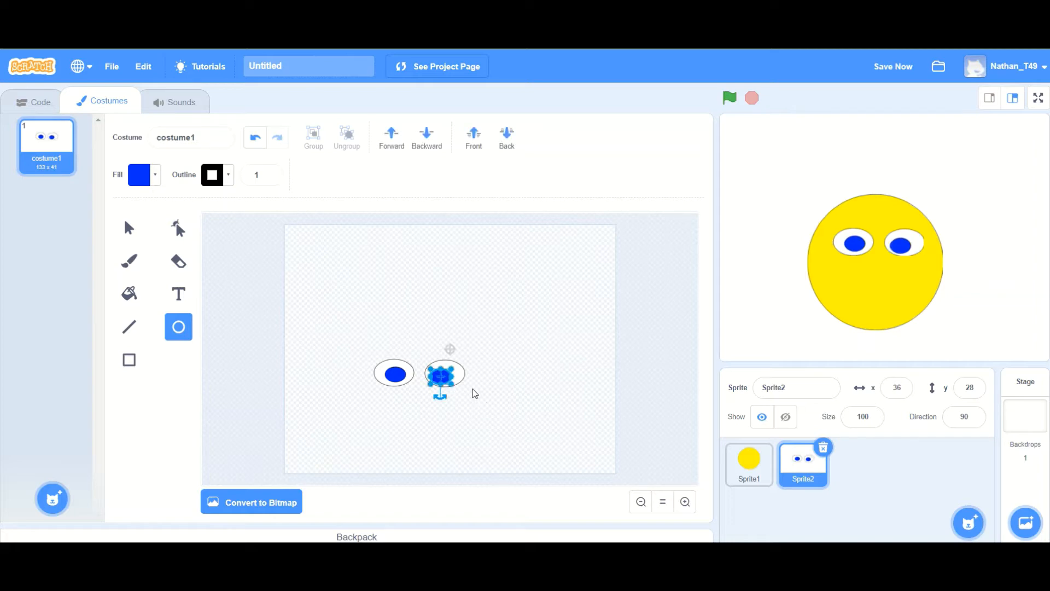
{"action": "left_click", "coordinate": [443, 368]}
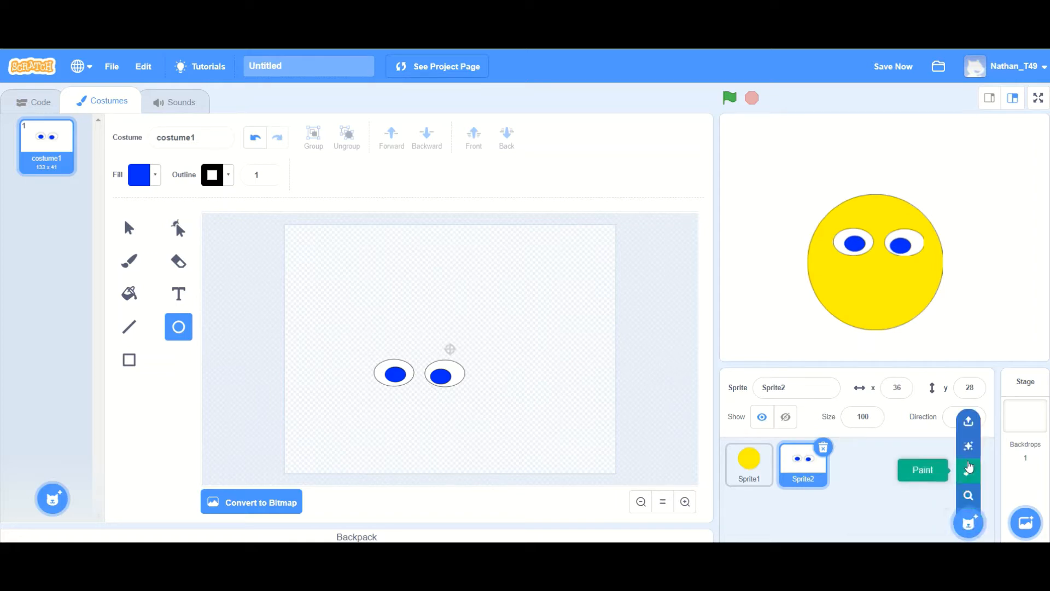
Paint a new sprite containing a horizontal black line about 106 px long just below the canvas centre
{"action": "left_click", "coordinate": [968, 469]}
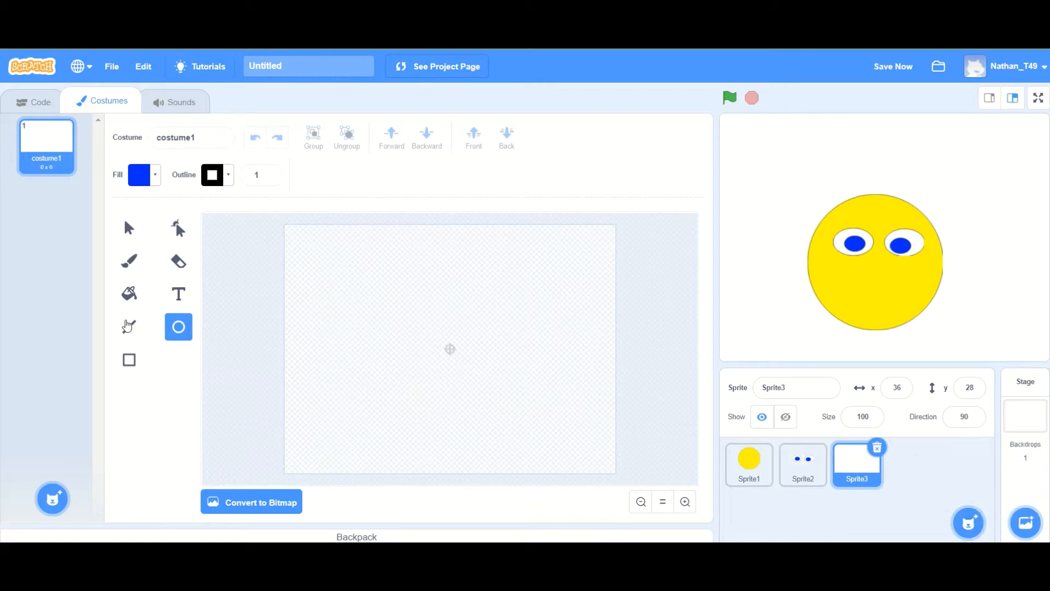
{"action": "left_click", "coordinate": [129, 328]}
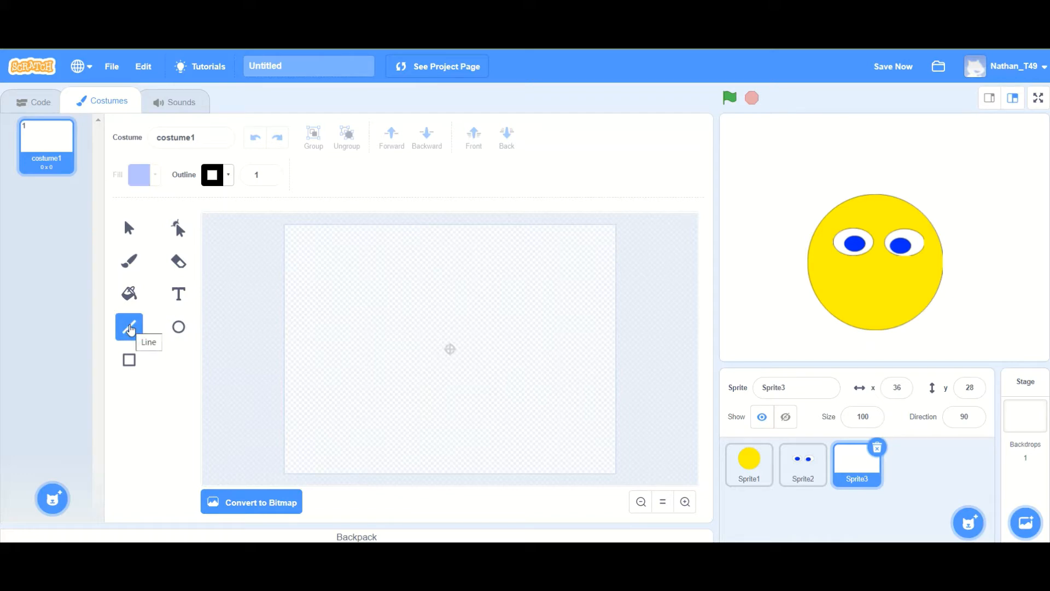
{"action": "mouse_move", "coordinate": [415, 380]}
{"action": "left_mouse_down"}
{"action": "mouse_move", "coordinate": [459, 393]}
{"action": "mouse_move", "coordinate": [485, 392]}
{"action": "mouse_move", "coordinate": [488, 381]}
{"action": "left_mouse_up"}
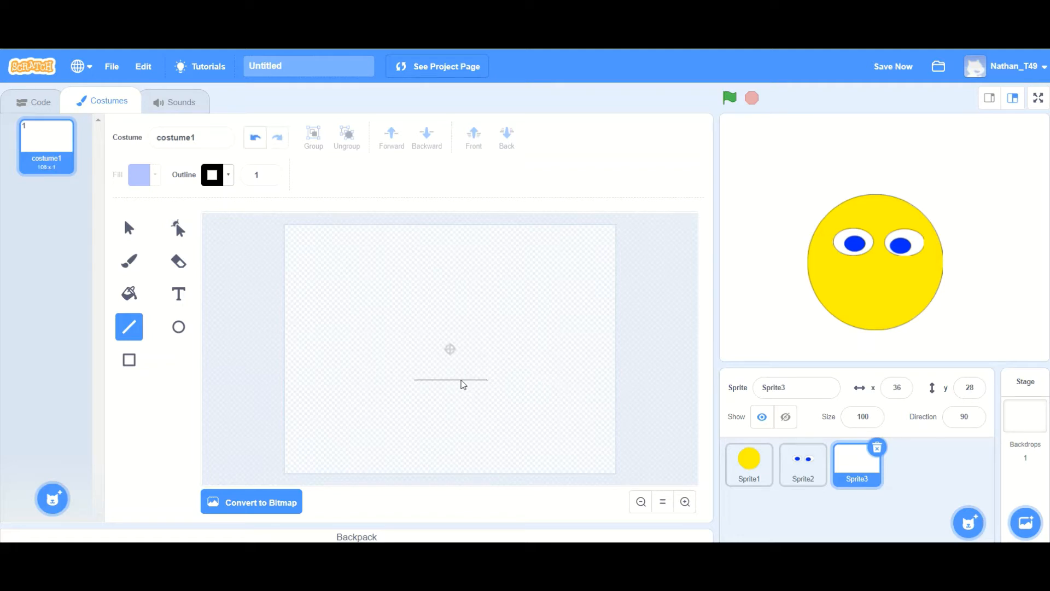
{"action": "left_click_drag", "start_coordinate": [464, 396], "coordinate": [476, 392]}
{"action": "left_click", "coordinate": [256, 137]}
Reshape the line into an upward-curving smile about 106 by 24 px by adding and lowering curve points
{"action": "left_click", "coordinate": [178, 231]}
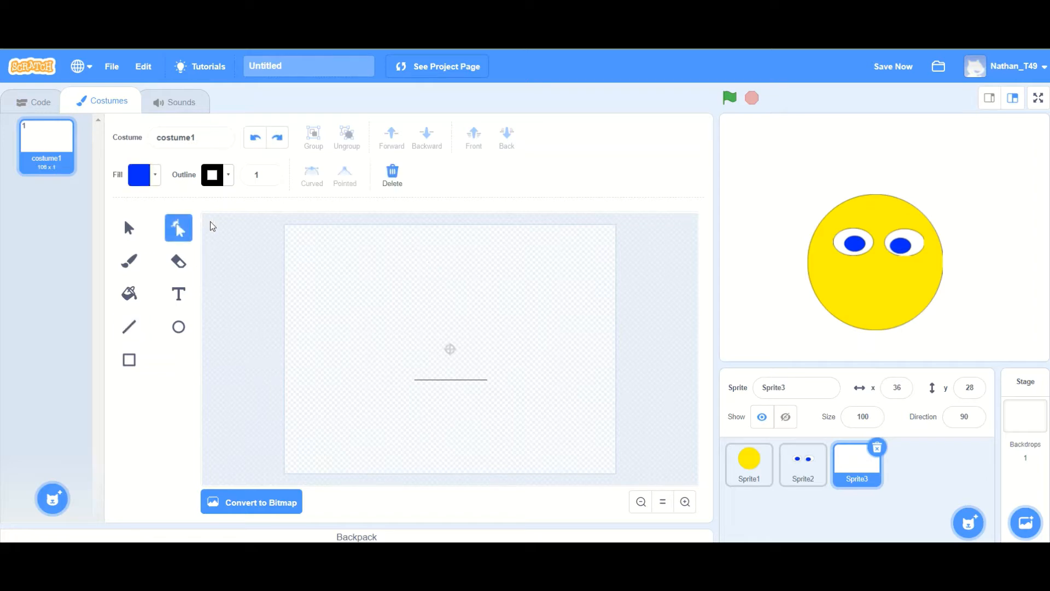
{"action": "left_click", "coordinate": [449, 381]}
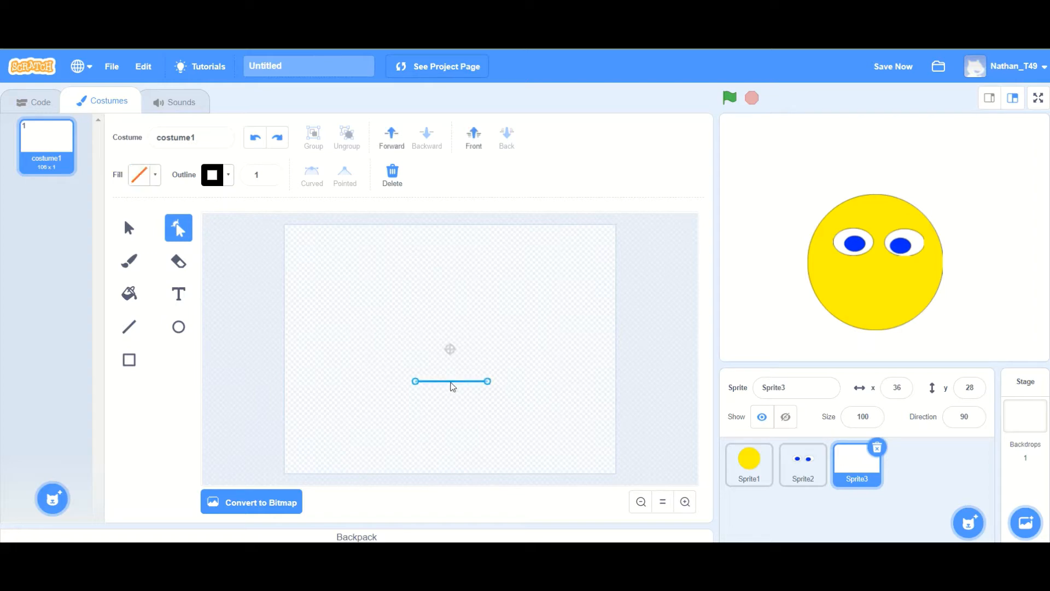
{"action": "left_click_drag", "start_coordinate": [453, 382], "coordinate": [427, 382]}
{"action": "left_click", "coordinate": [426, 381]}
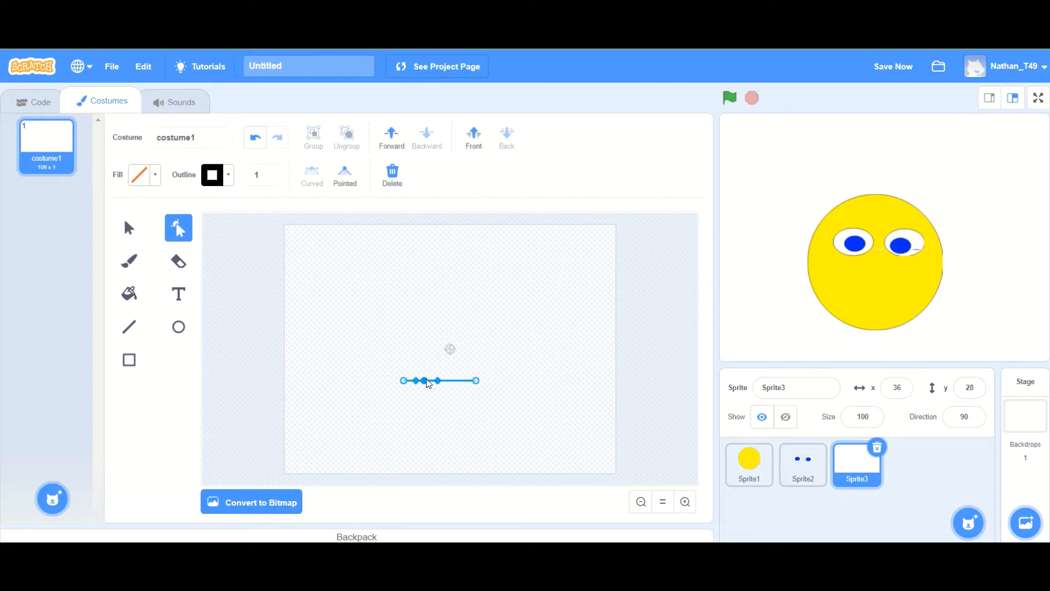
{"action": "left_click_drag", "start_coordinate": [428, 383], "coordinate": [461, 394]}
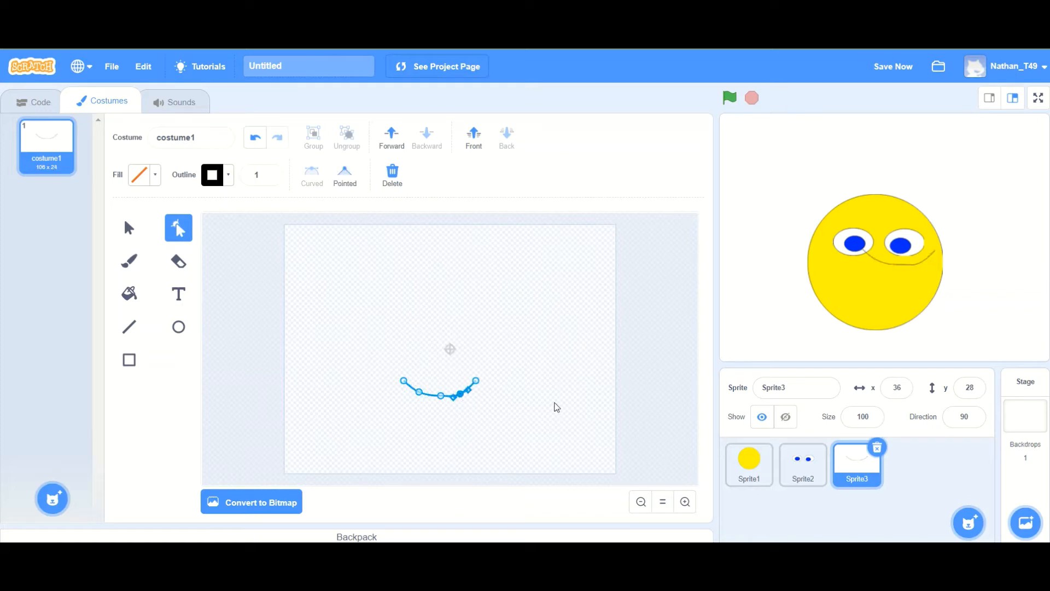
{"action": "left_click", "coordinate": [569, 383]}
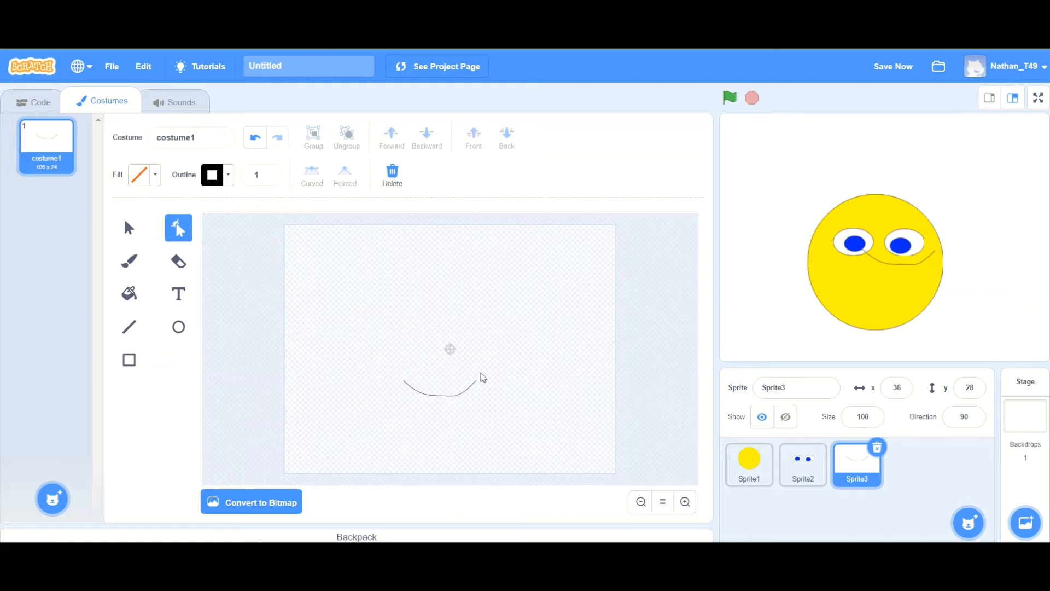
Move the smile down and left so it is centred on the lower part of the yellow face
{"action": "left_click", "coordinate": [446, 395]}
{"action": "left_click", "coordinate": [128, 223]}
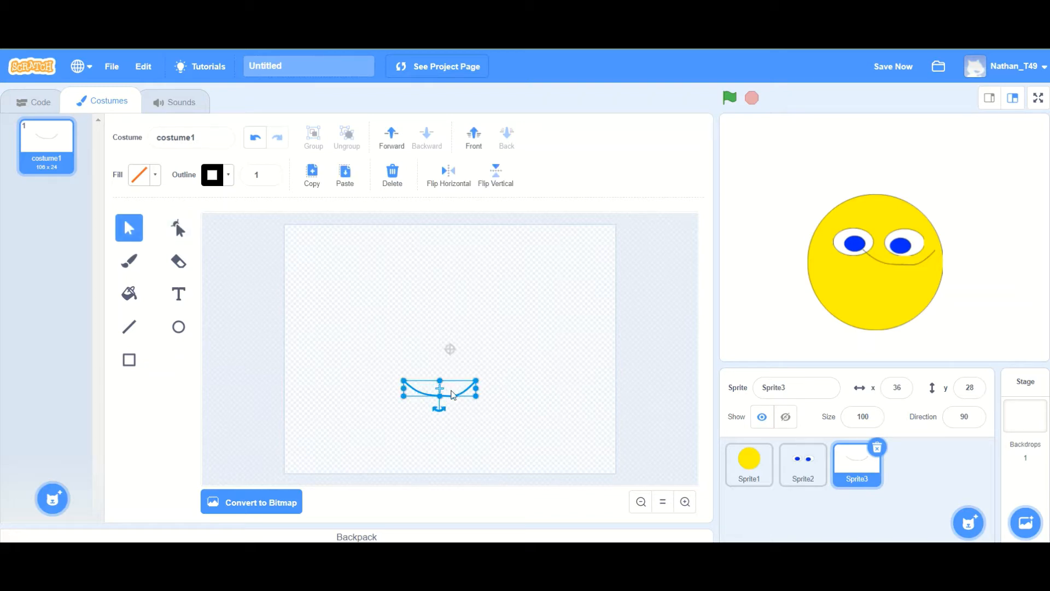
{"action": "left_click", "coordinate": [481, 395]}
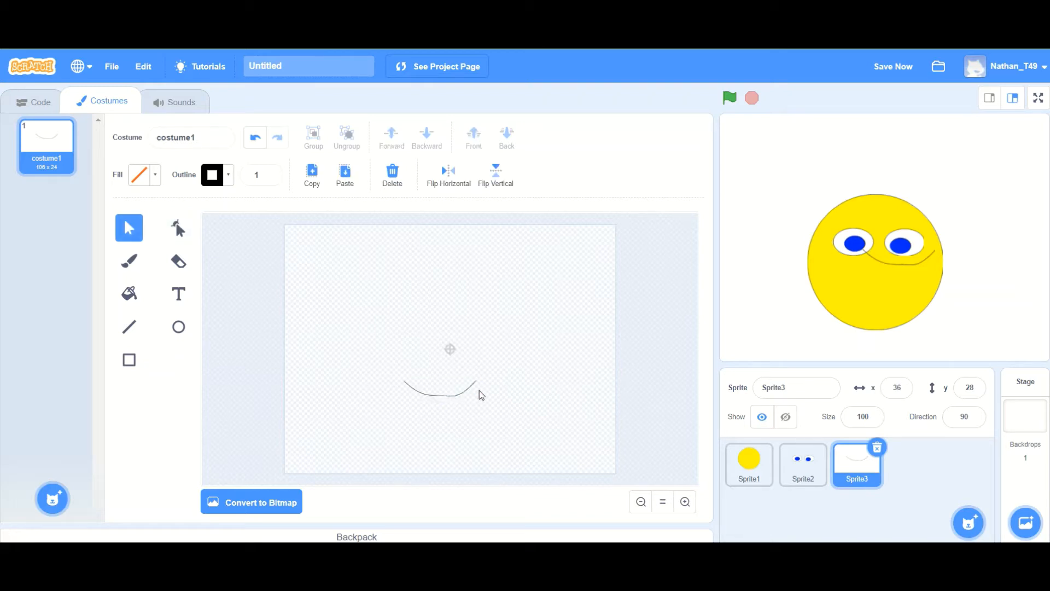
{"action": "left_click", "coordinate": [439, 395]}
{"action": "left_click", "coordinate": [439, 395]}
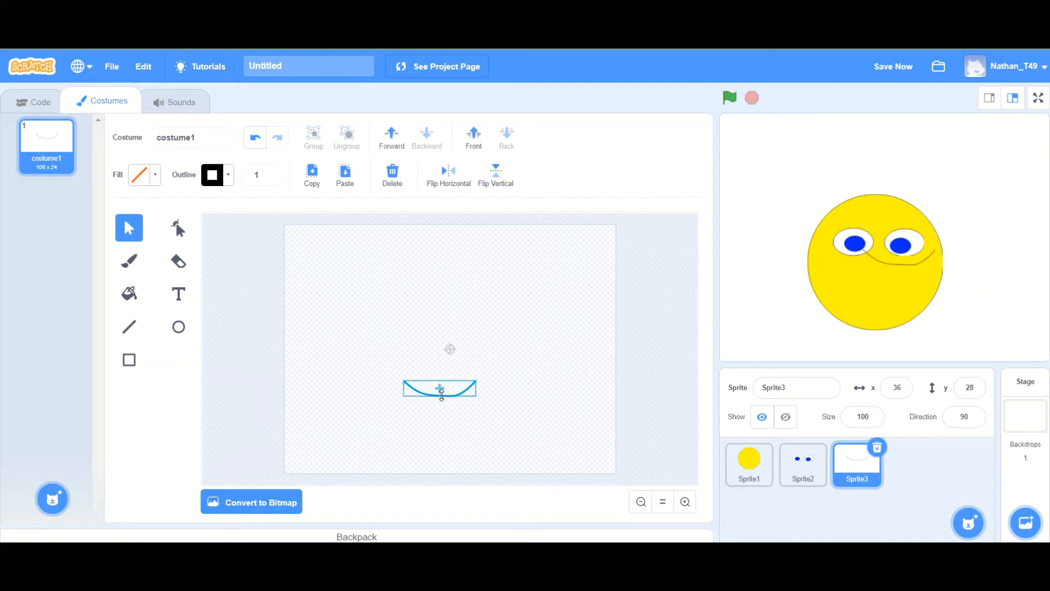
{"action": "left_click", "coordinate": [445, 397]}
{"action": "left_click", "coordinate": [446, 398]}
{"action": "left_click", "coordinate": [443, 398]}
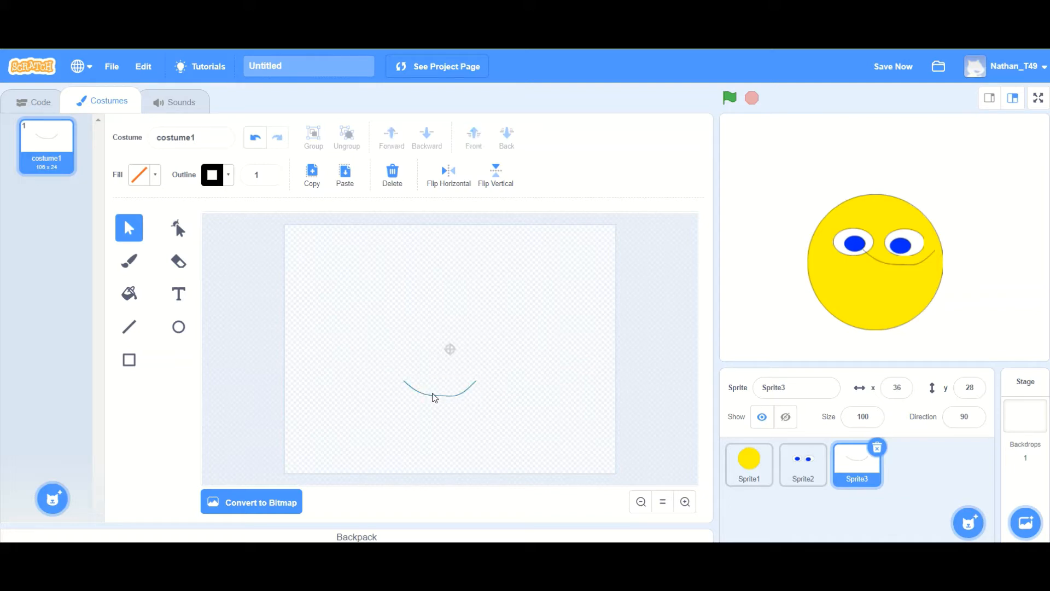
{"action": "left_click", "coordinate": [441, 396]}
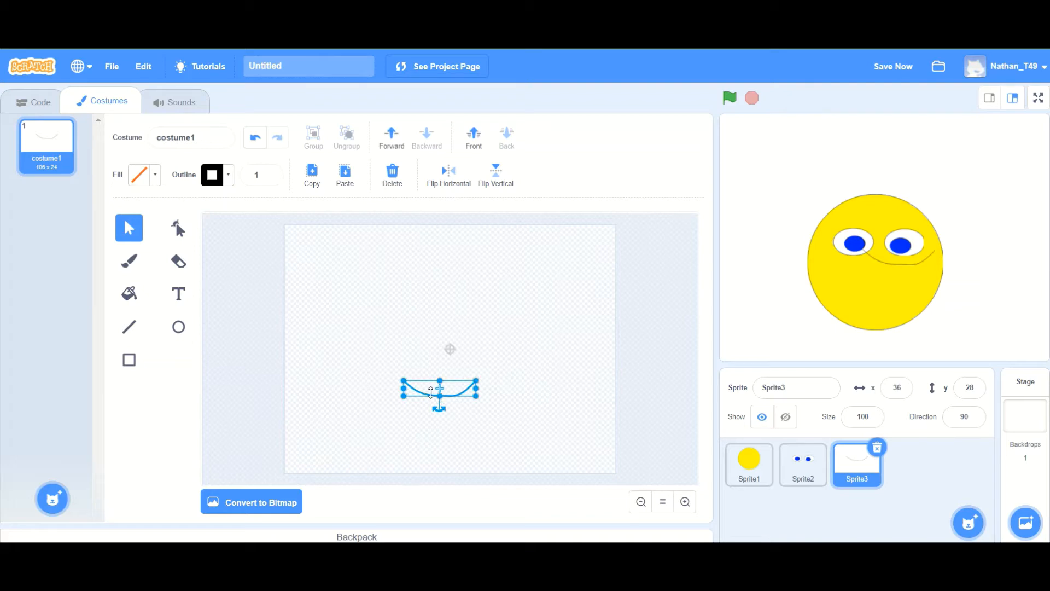
{"action": "left_click", "coordinate": [431, 397]}
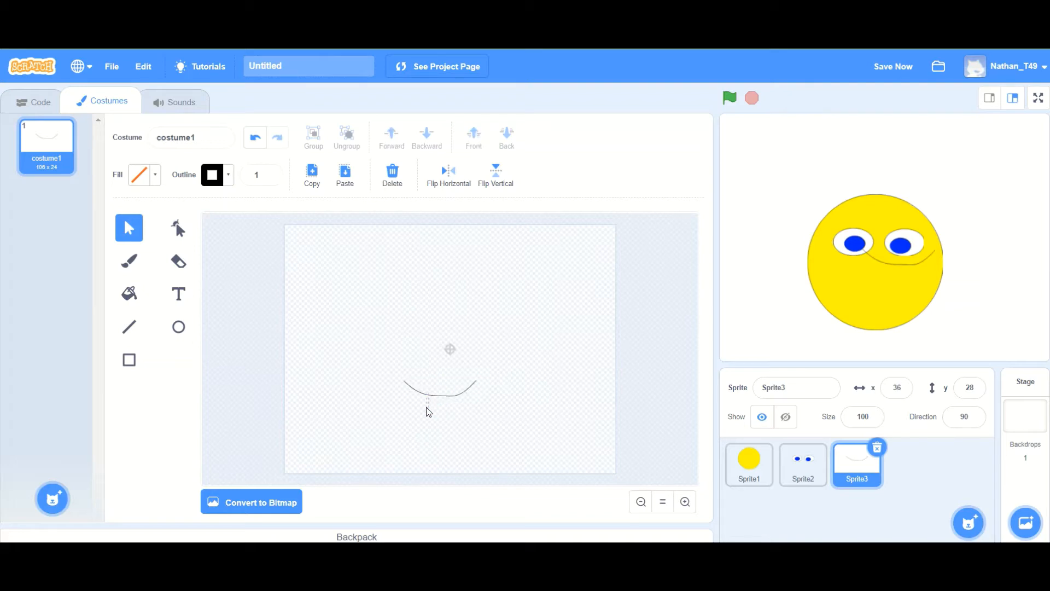
{"action": "left_click", "coordinate": [425, 396]}
{"action": "left_click", "coordinate": [418, 380]}
{"action": "left_click", "coordinate": [415, 395]}
{"action": "key", "text": "Down"}
{"action": "key", "text": "Down"}
{"action": "key", "text": "Down"}
{"action": "key", "text": "Down"}
{"action": "key", "text": "Down"}
{"action": "key", "text": "Down"}
{"action": "key", "text": "Down"}
{"action": "key", "text": "Down"}
{"action": "key", "text": "Down"}
{"action": "key", "text": "Down"}
{"action": "key", "text": "Down"}
{"action": "key", "text": "Down"}
{"action": "key", "text": "Down"}
{"action": "key", "text": "Down"}
{"action": "key", "text": "Down"}
{"action": "key", "text": "Down"}
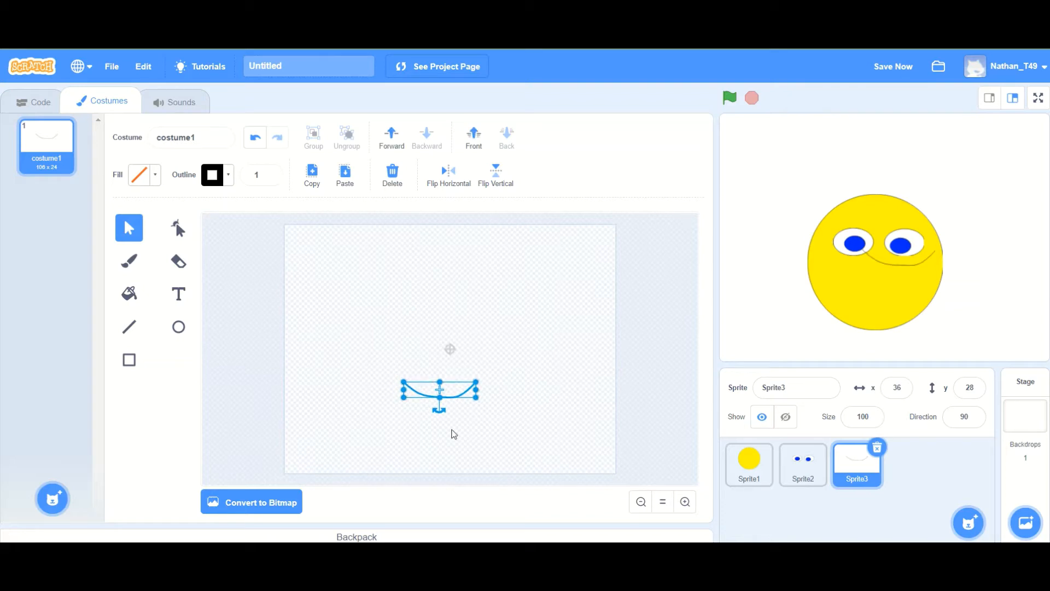
{"action": "key", "text": "Down"}
{"action": "key", "text": "Down"}
{"action": "key", "text": "Down"}
{"action": "key", "text": "Down"}
{"action": "key", "text": "Down"}
{"action": "key", "text": "Down"}
{"action": "key", "text": "Down"}
{"action": "key", "text": "Down"}
{"action": "key", "text": "Down"}
{"action": "key", "text": "Down"}
{"action": "key", "text": "Down"}
{"action": "key", "text": "Down"}
{"action": "key", "text": "Down"}
{"action": "key", "text": "Down"}
{"action": "key", "text": "Down"}
{"action": "key", "text": "Down"}
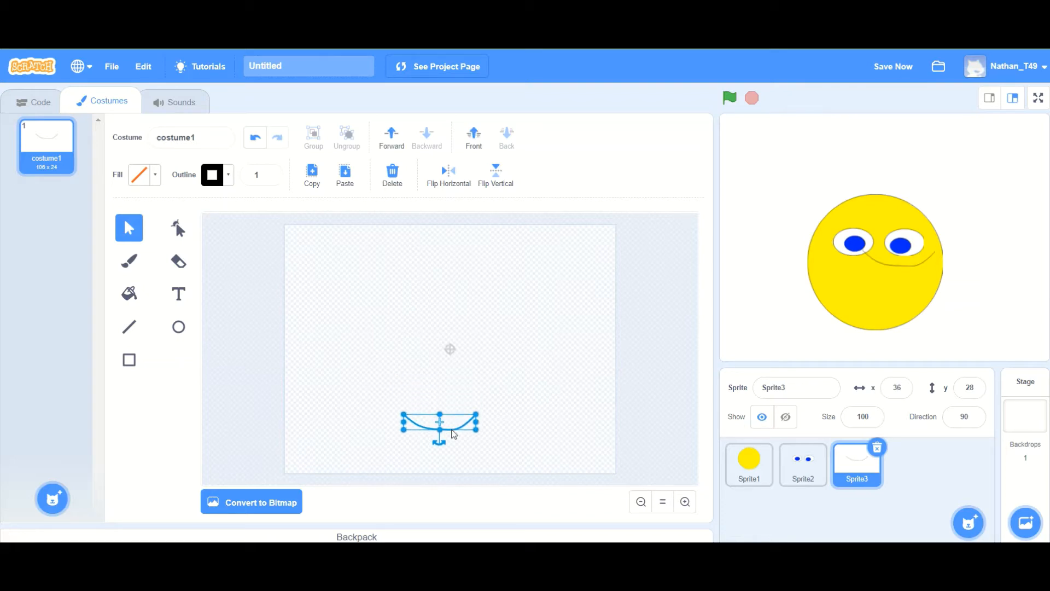
{"action": "key", "text": "Left"}
{"action": "key", "text": "Left"}
{"action": "key", "text": "Left"}
{"action": "key", "text": "Left"}
{"action": "key", "text": "Left"}
{"action": "key", "text": "Left"}
{"action": "key", "text": "Left"}
{"action": "key", "text": "Left"}
{"action": "key", "text": "Left"}
{"action": "key", "text": "Left"}
{"action": "key", "text": "Left"}
{"action": "key", "text": "Left"}
{"action": "key", "text": "Left"}
{"action": "key", "text": "Left"}
{"action": "key", "text": "Left"}
{"action": "key", "text": "Left"}
{"action": "key", "text": "Left"}
{"action": "key", "text": "Left"}
{"action": "key", "text": "Left"}
{"action": "key", "text": "Left"}
{"action": "key", "text": "Left"}
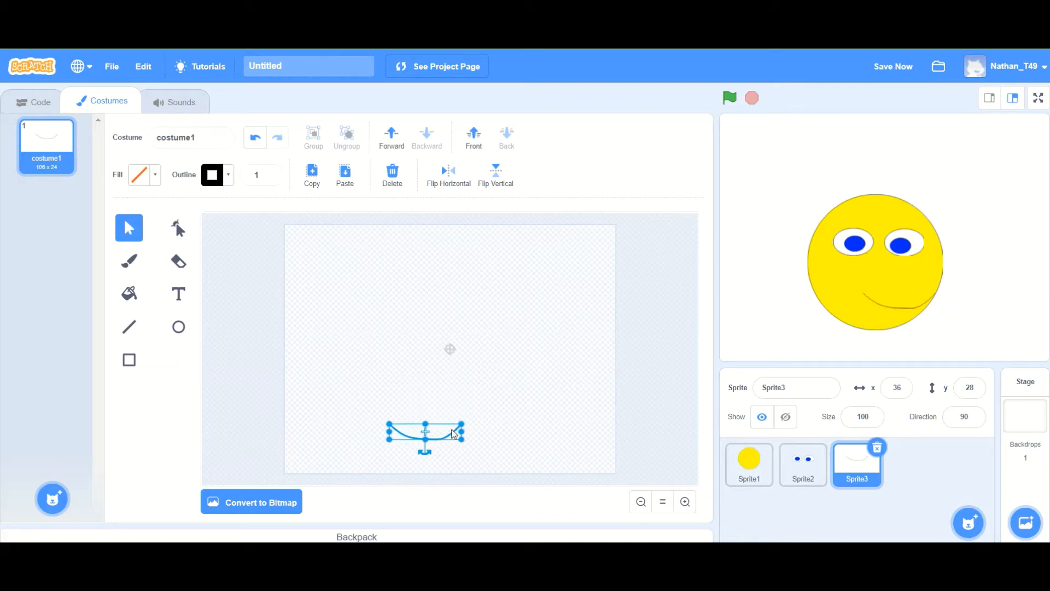
{"action": "key", "text": "Right"}
{"action": "key", "text": "Right"}
{"action": "key", "text": "Right"}
{"action": "key", "text": "Right"}
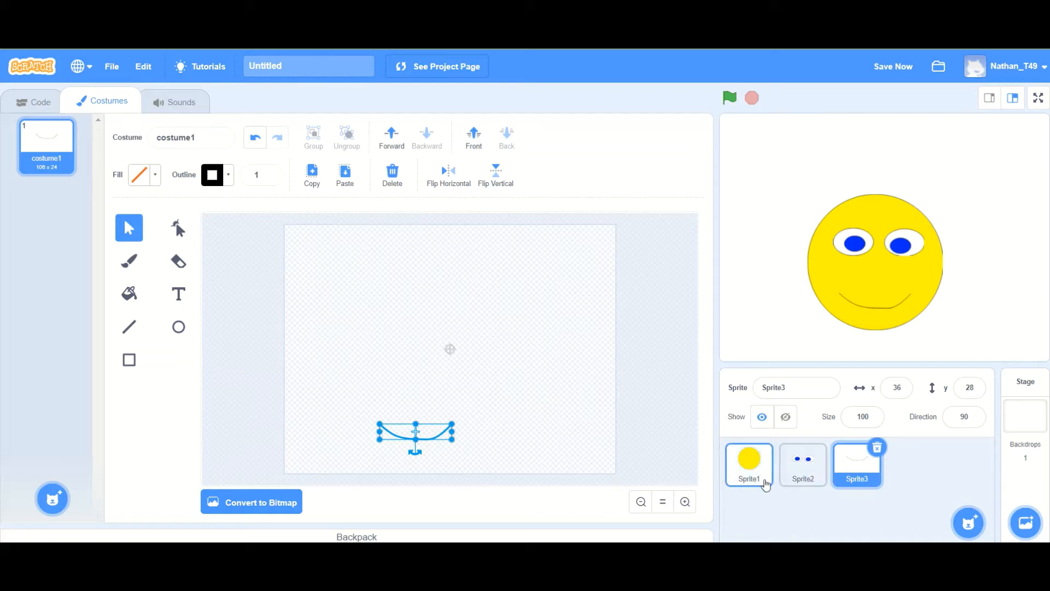
Add a blank second costume to the yellow head sprite and paste a copy of the first costume's circle into it
{"action": "left_click", "coordinate": [756, 465]}
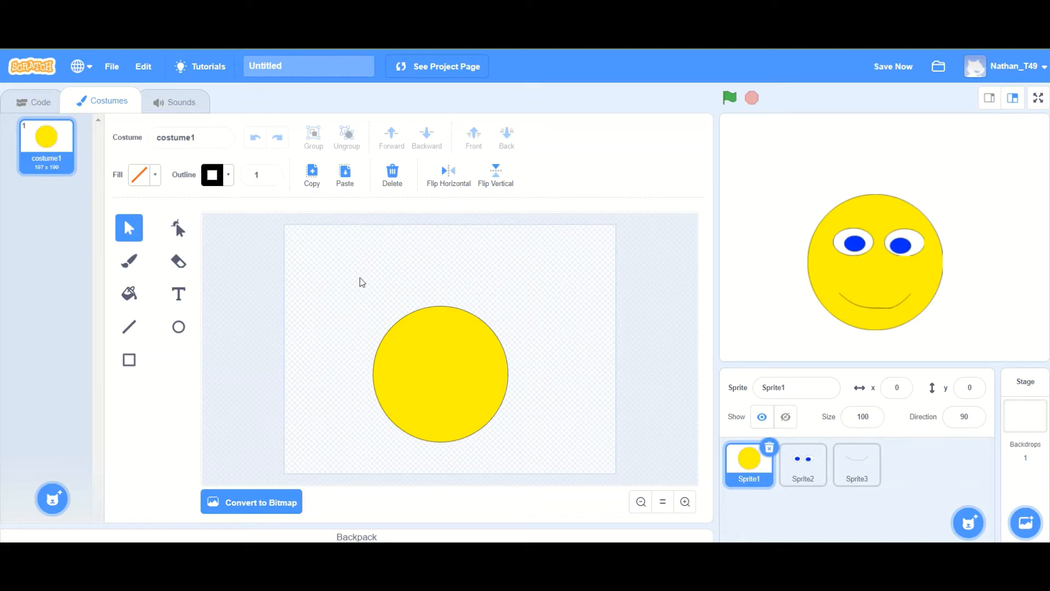
{"action": "mouse_move", "coordinate": [52, 498]}
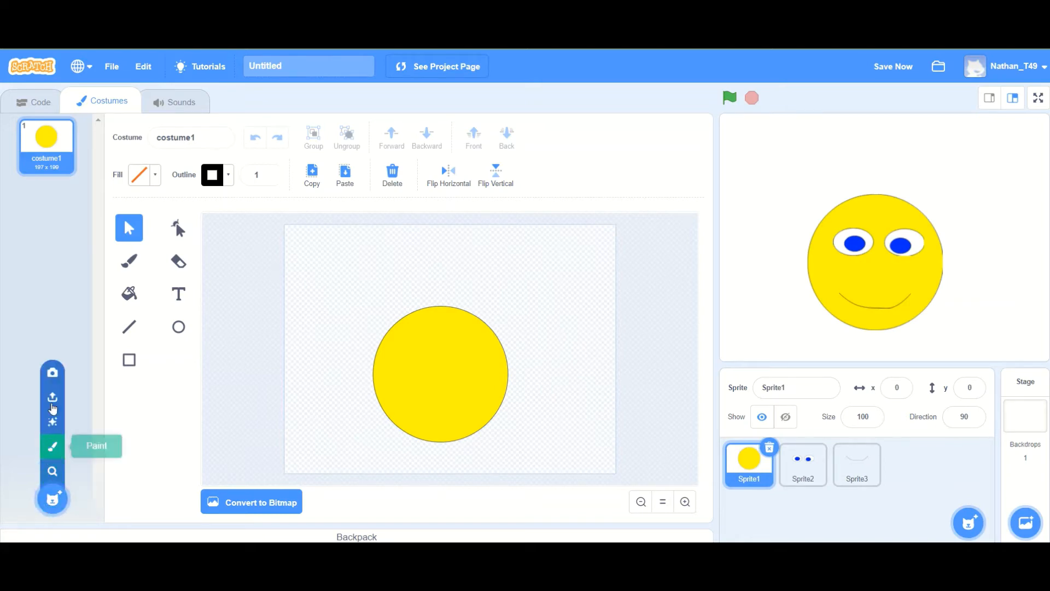
{"action": "left_click", "coordinate": [55, 448]}
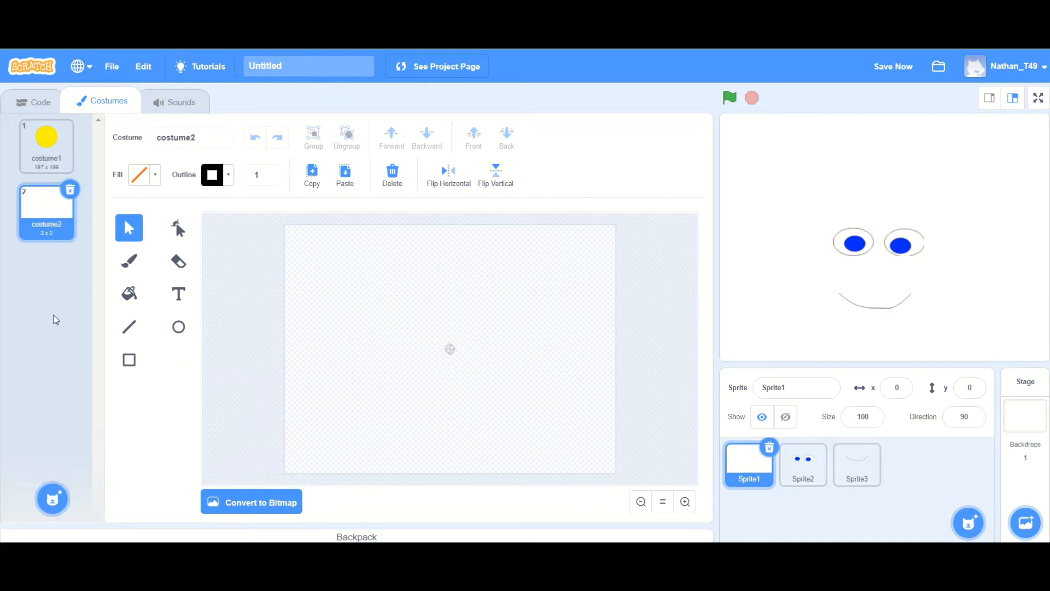
{"action": "left_click", "coordinate": [30, 134]}
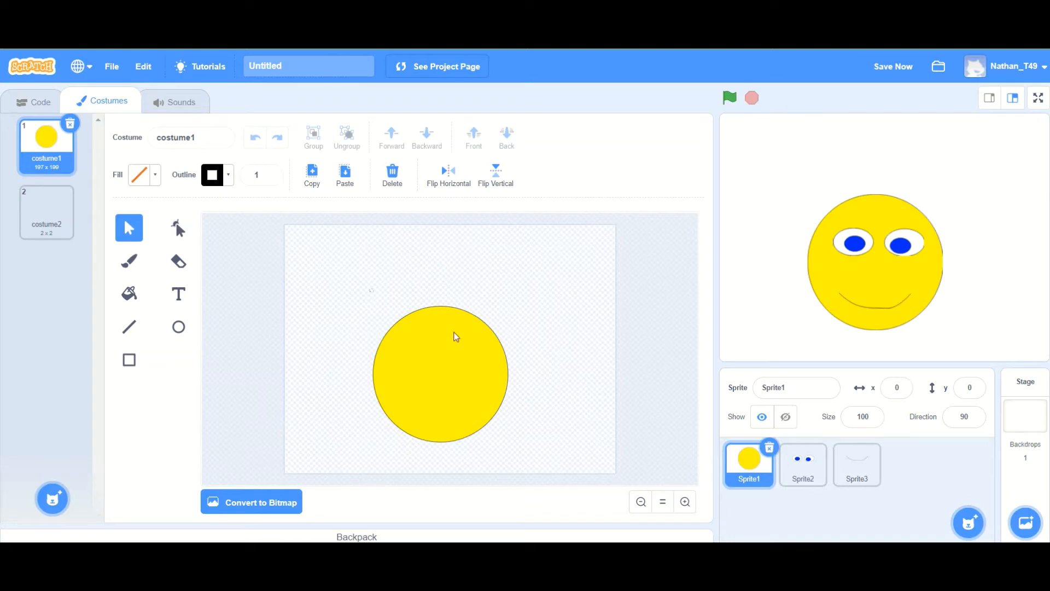
{"action": "left_click_drag", "start_coordinate": [545, 432], "coordinate": [518, 442]}
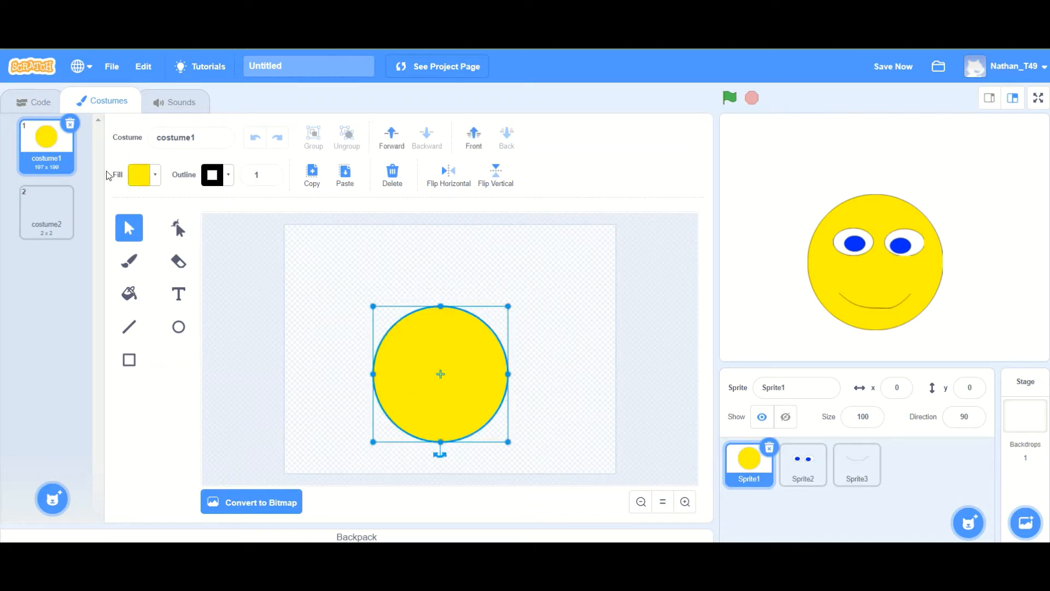
{"action": "left_click", "coordinate": [35, 208]}
{"action": "key", "text": "ctrl+v"}
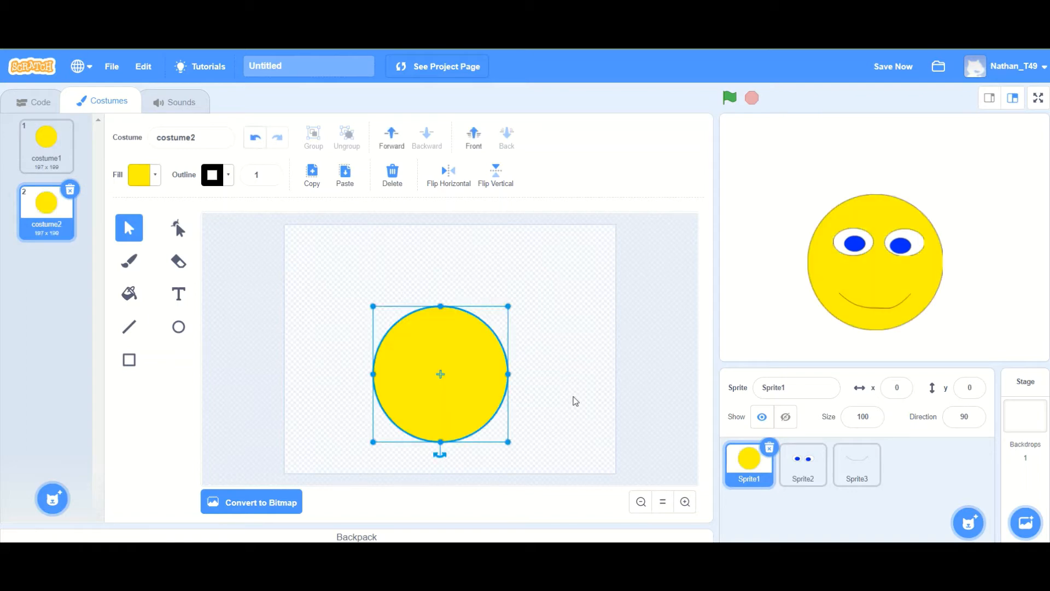
Change the fill of the second head costume's circle to green
{"action": "left_click", "coordinate": [154, 176]}
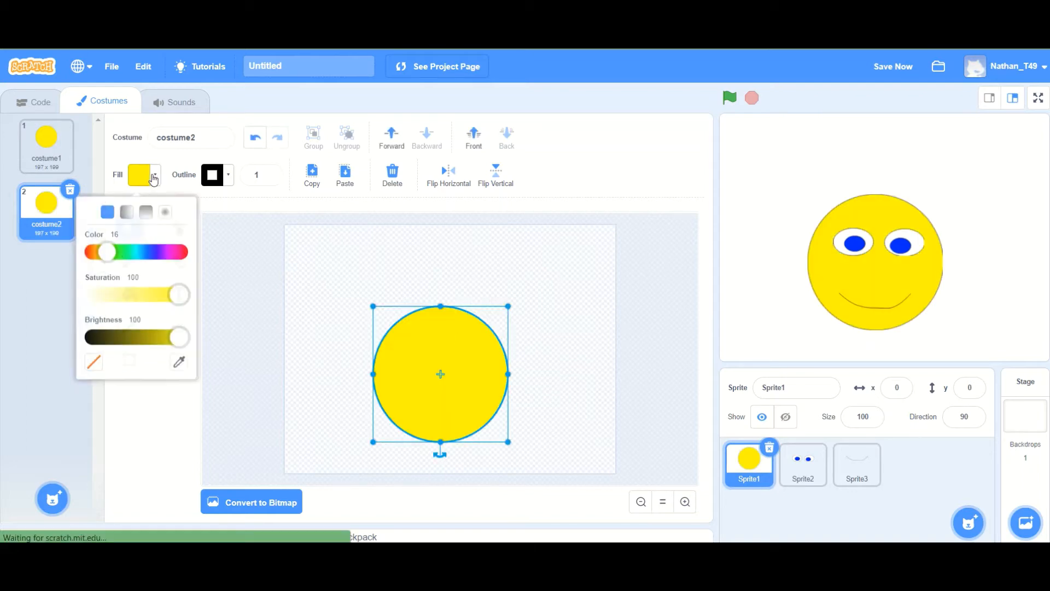
{"action": "left_click_drag", "start_coordinate": [120, 249], "coordinate": [124, 249]}
{"action": "left_click", "coordinate": [37, 307]}
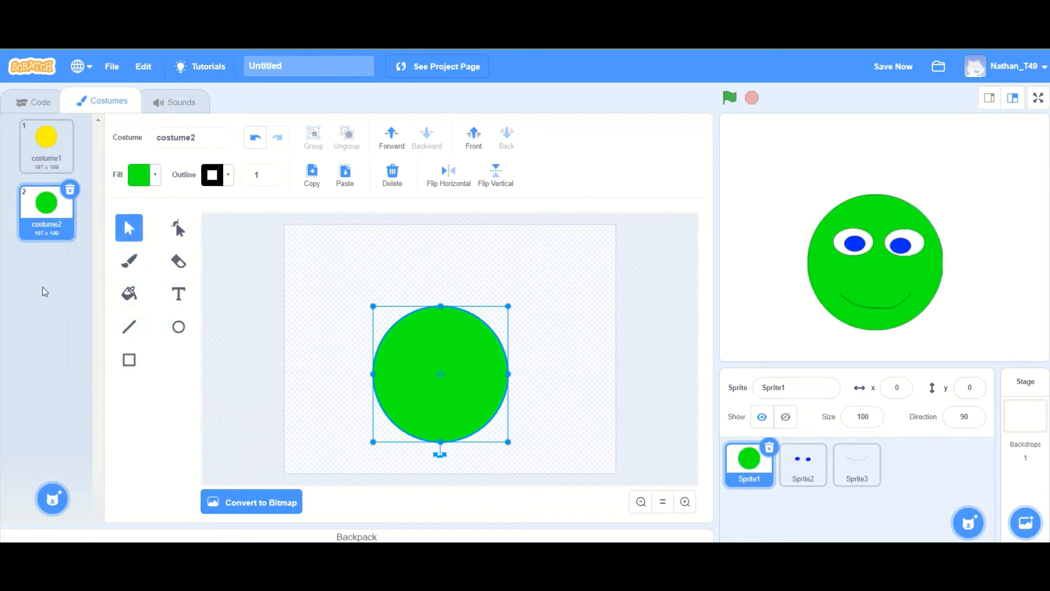
Add a third head costume and paste the copied yellow circle into it
{"action": "mouse_move", "coordinate": [52, 497]}
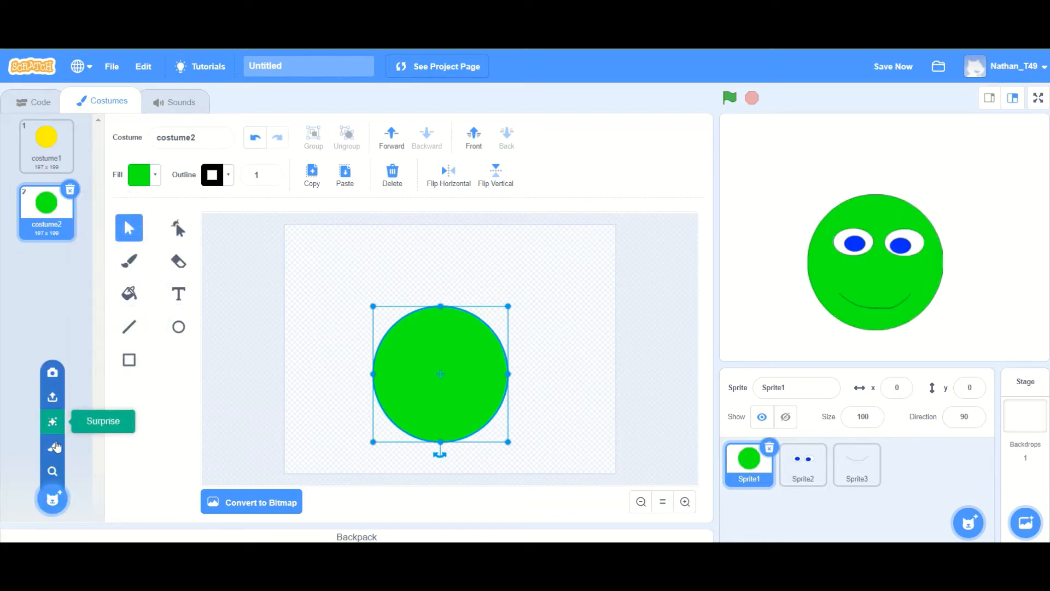
{"action": "left_click", "coordinate": [54, 452]}
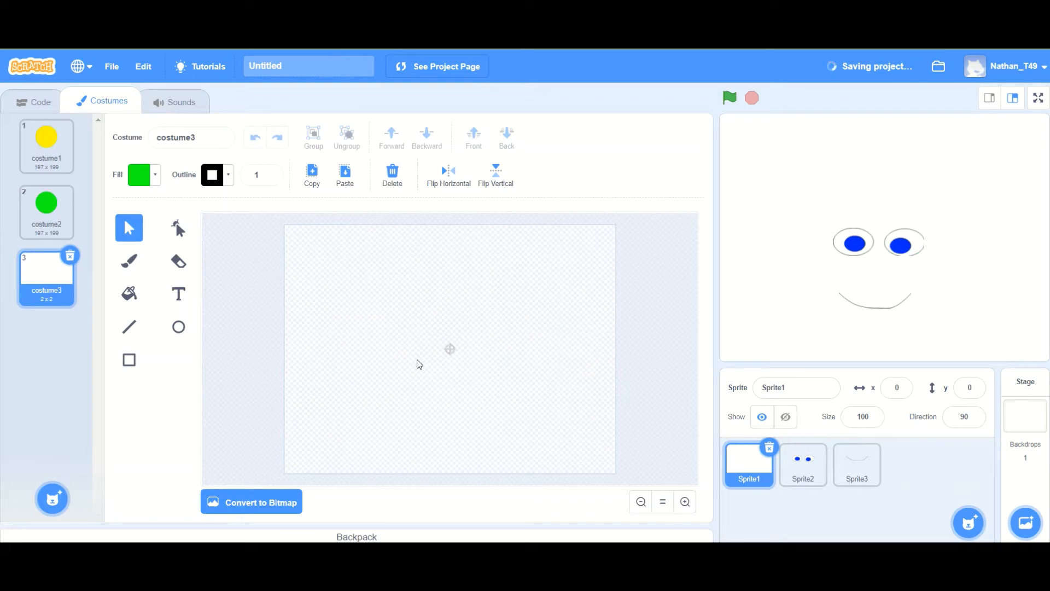
{"action": "key", "text": "ctrl+v"}
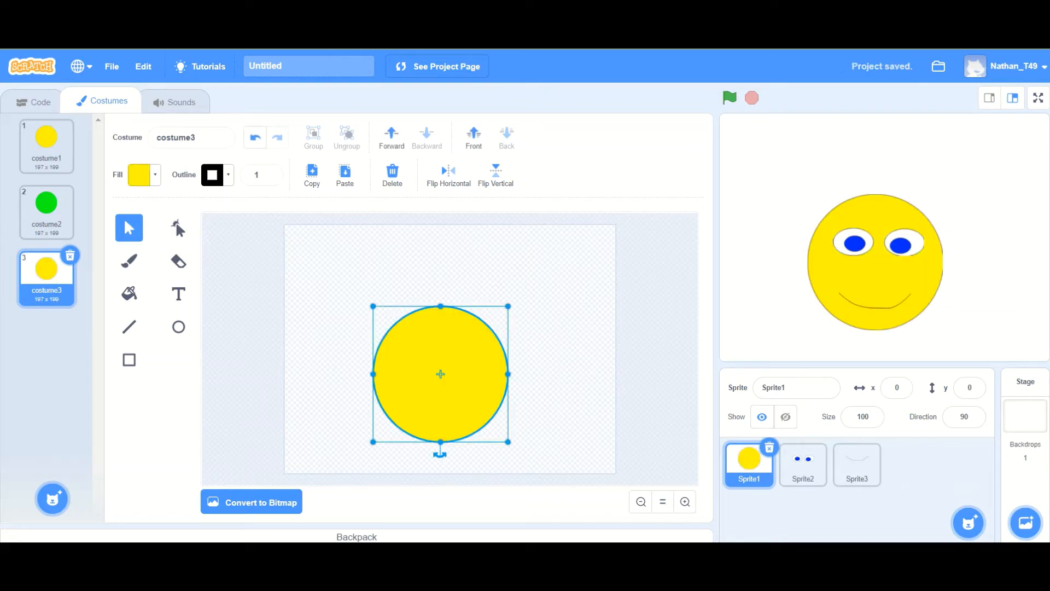
Change the fill of the third head costume's circle to red, and switch the head back to its yellow costume
{"action": "left_click", "coordinate": [155, 174]}
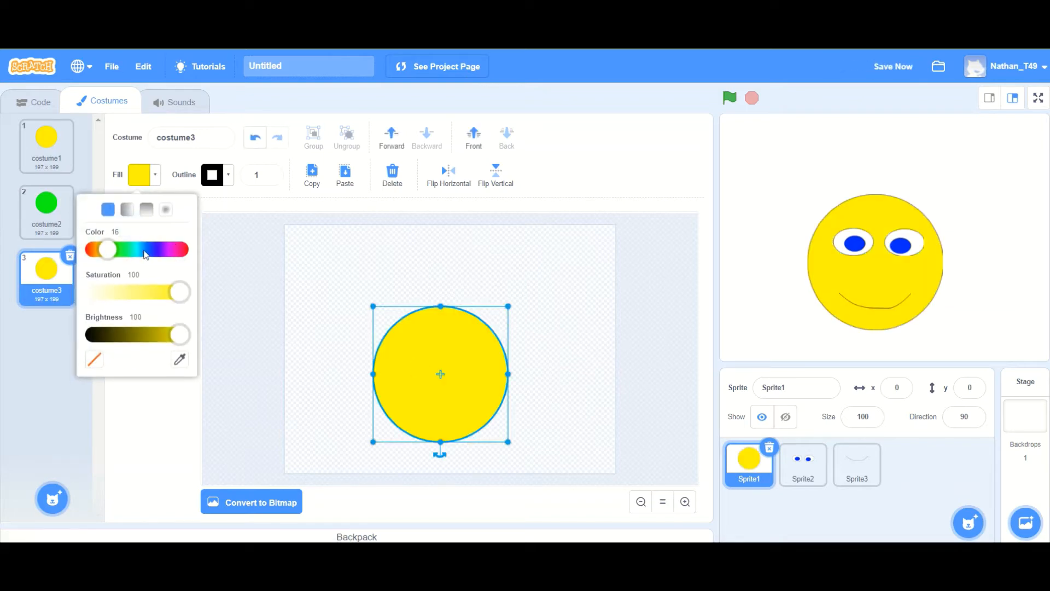
{"action": "left_click", "coordinate": [149, 251]}
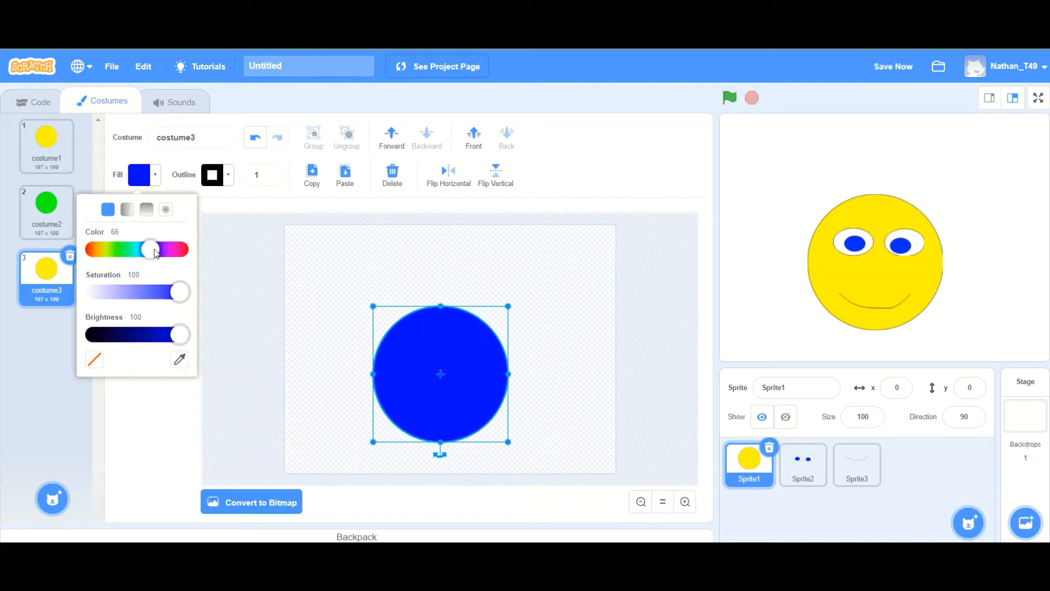
{"action": "left_click_drag", "start_coordinate": [156, 252], "coordinate": [188, 250]}
{"action": "left_click", "coordinate": [291, 287]}
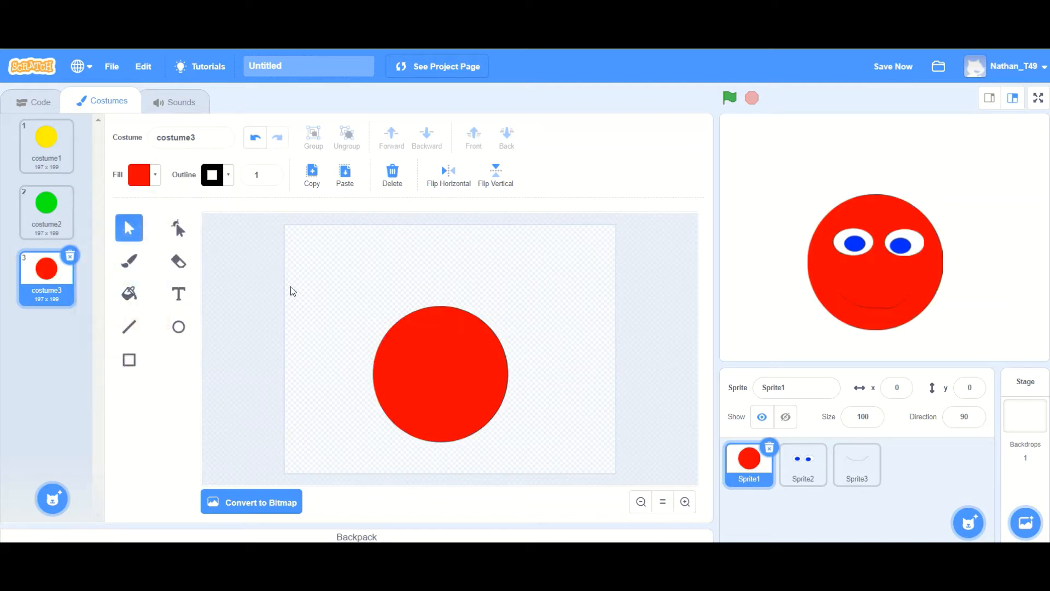
{"action": "left_click", "coordinate": [48, 170]}
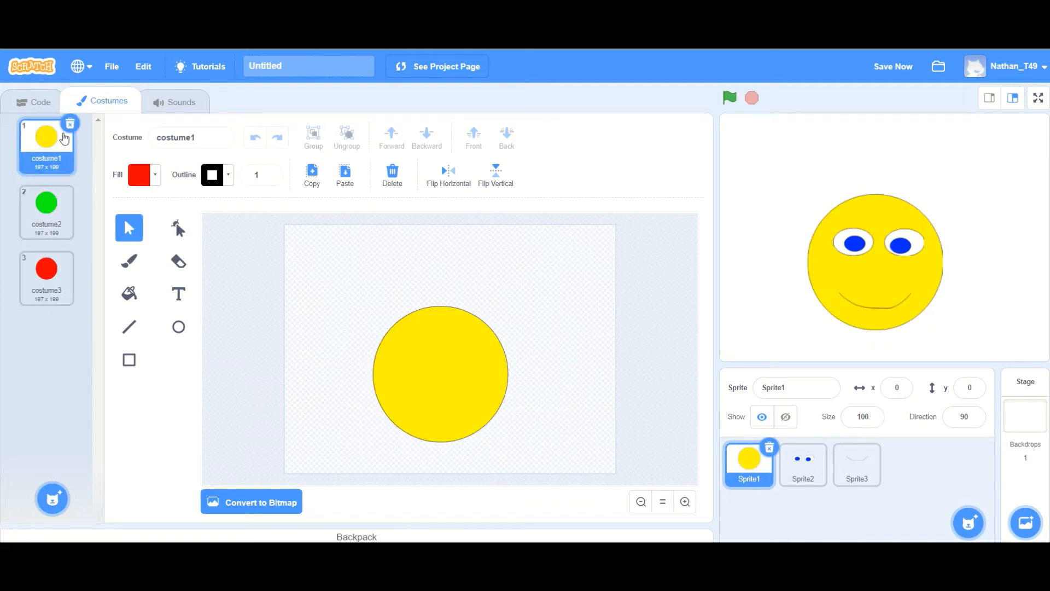
Copy both eyes of the eyes sprite and paste them into a newly painted second costume
{"action": "left_click", "coordinate": [803, 462]}
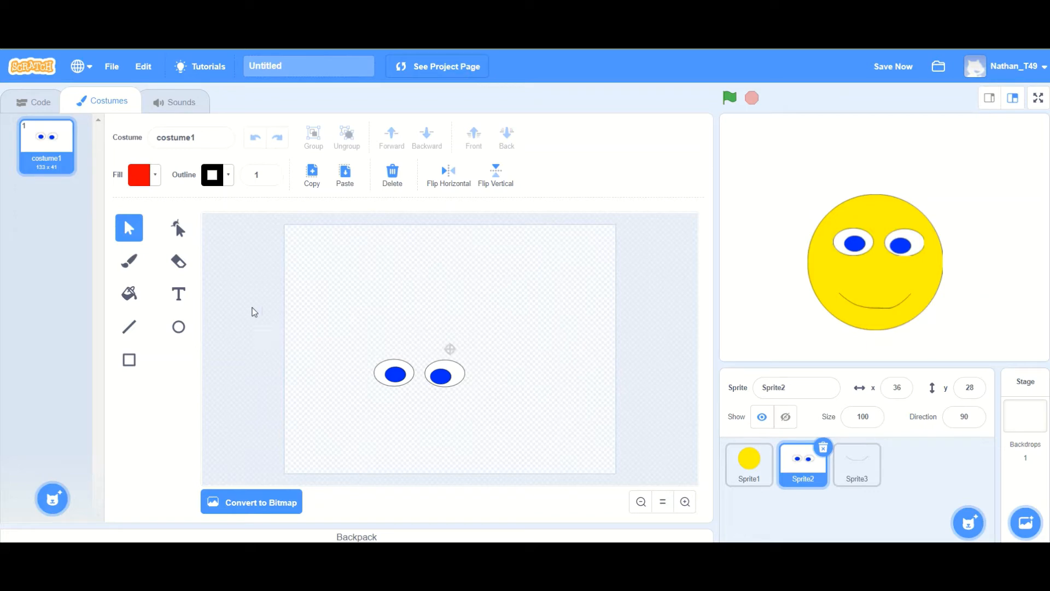
{"action": "left_click_drag", "start_coordinate": [361, 336], "coordinate": [473, 394]}
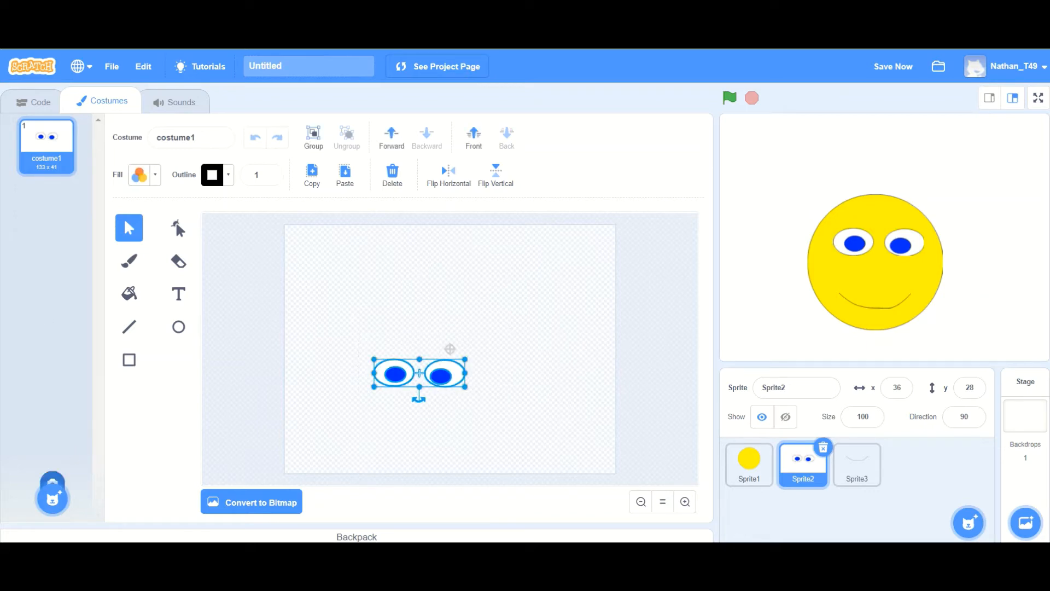
{"action": "mouse_move", "coordinate": [53, 497]}
{"action": "left_click", "coordinate": [52, 445]}
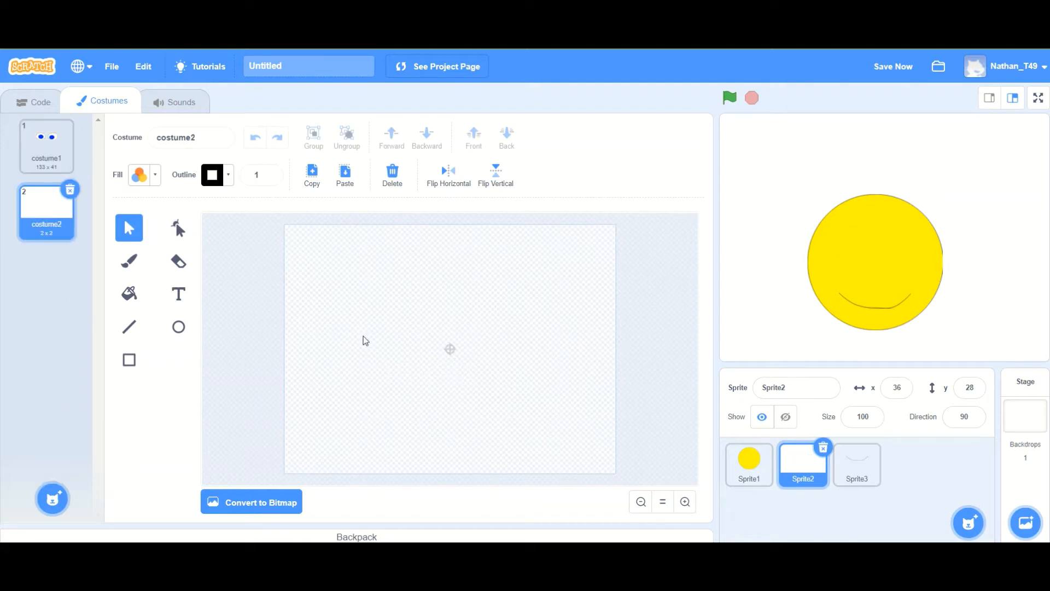
{"action": "key", "text": "ctrl+v"}
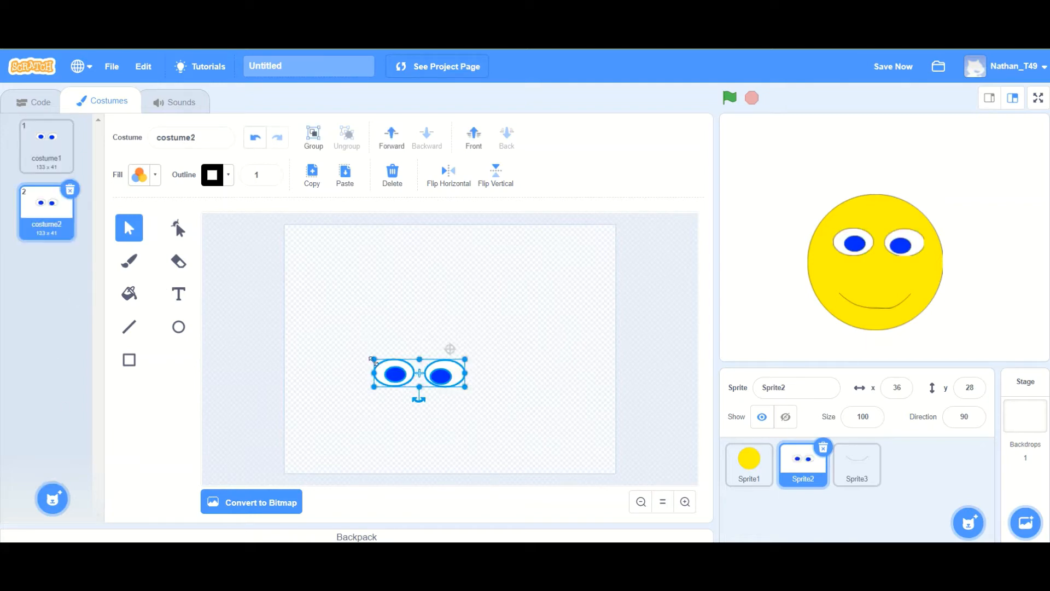
{"action": "left_click", "coordinate": [498, 342]}
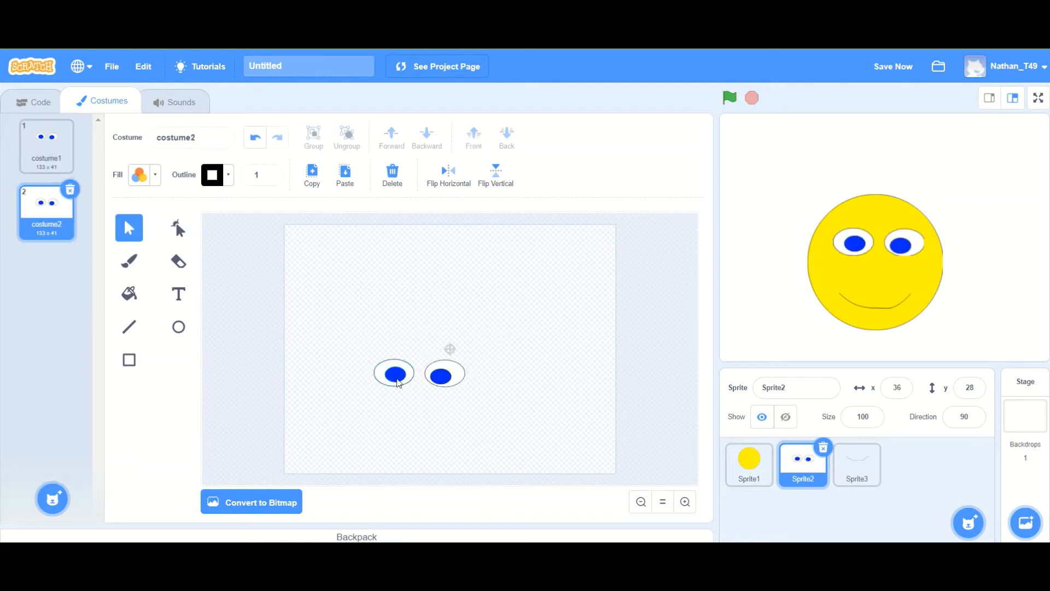
Recolour both pupils in the second eyes costume red, using fill colour 100, saturation 100 and brightness 100
{"action": "left_click", "coordinate": [395, 374]}
{"action": "left_click", "coordinate": [155, 176]}
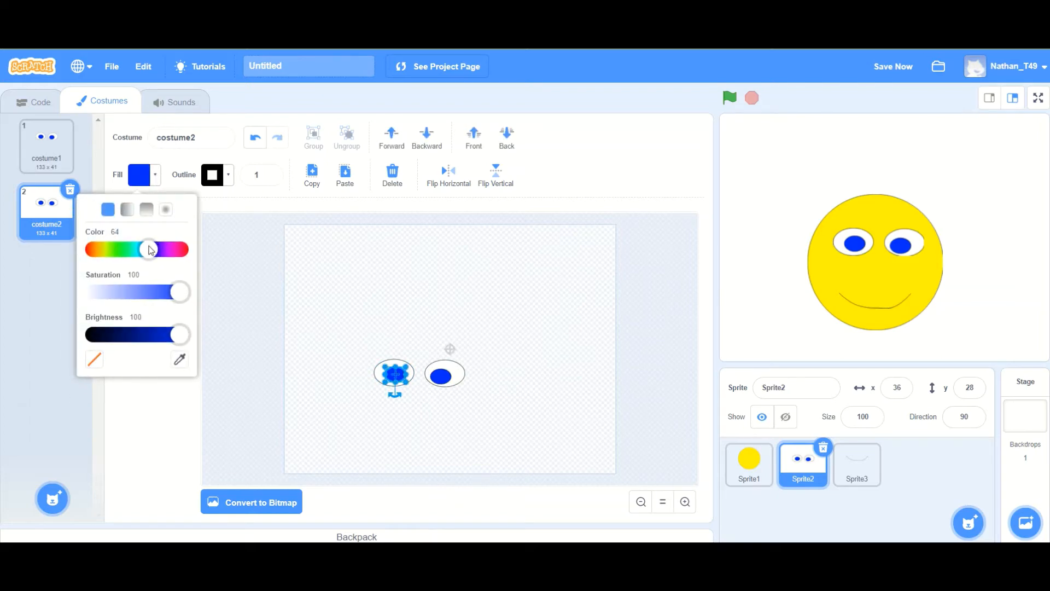
{"action": "left_click_drag", "start_coordinate": [151, 250], "coordinate": [189, 255]}
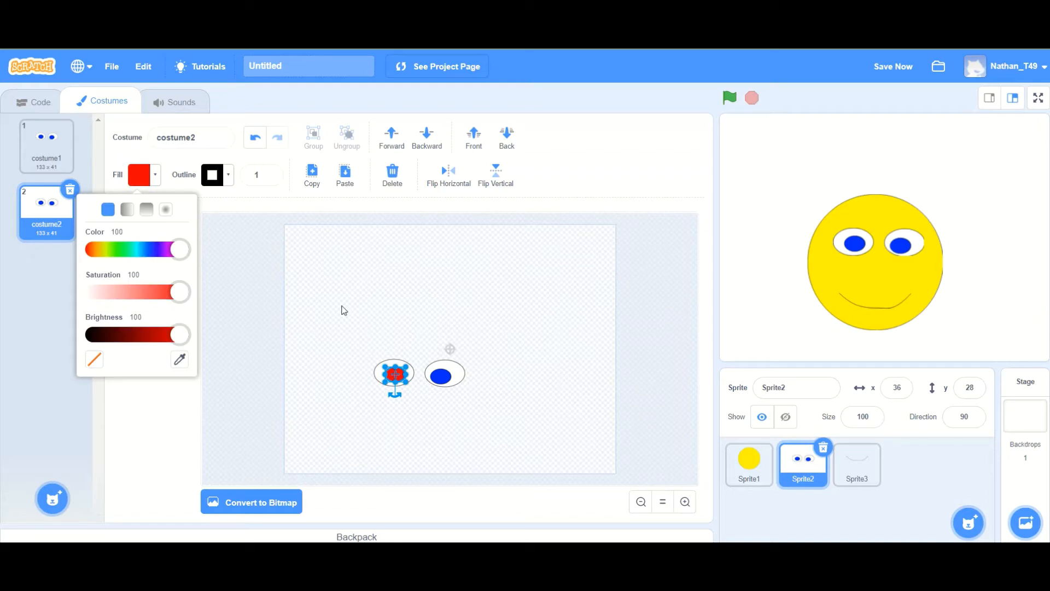
{"action": "left_click", "coordinate": [444, 381]}
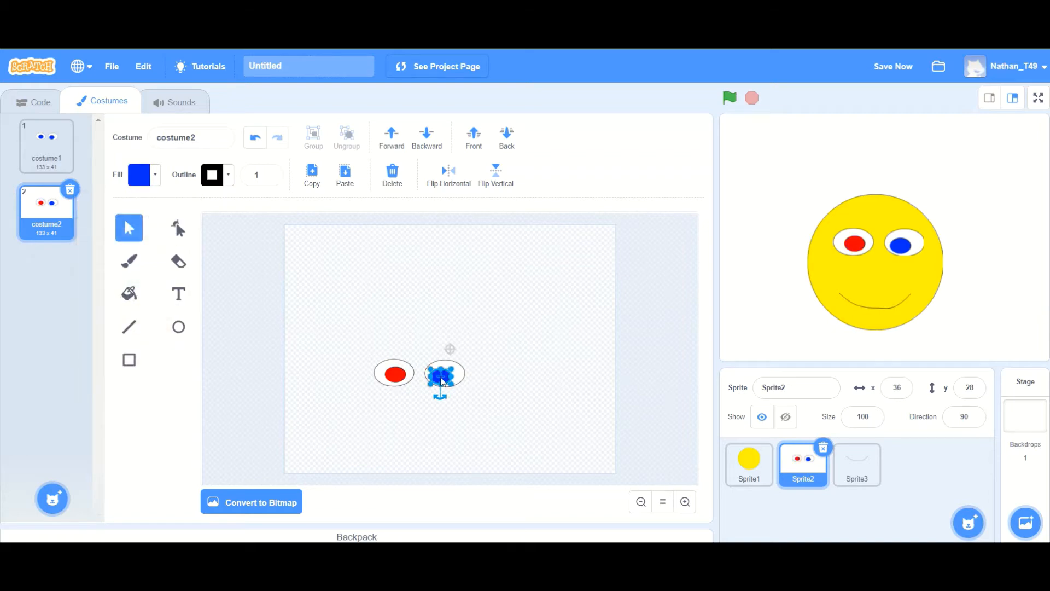
{"action": "left_click", "coordinate": [155, 175]}
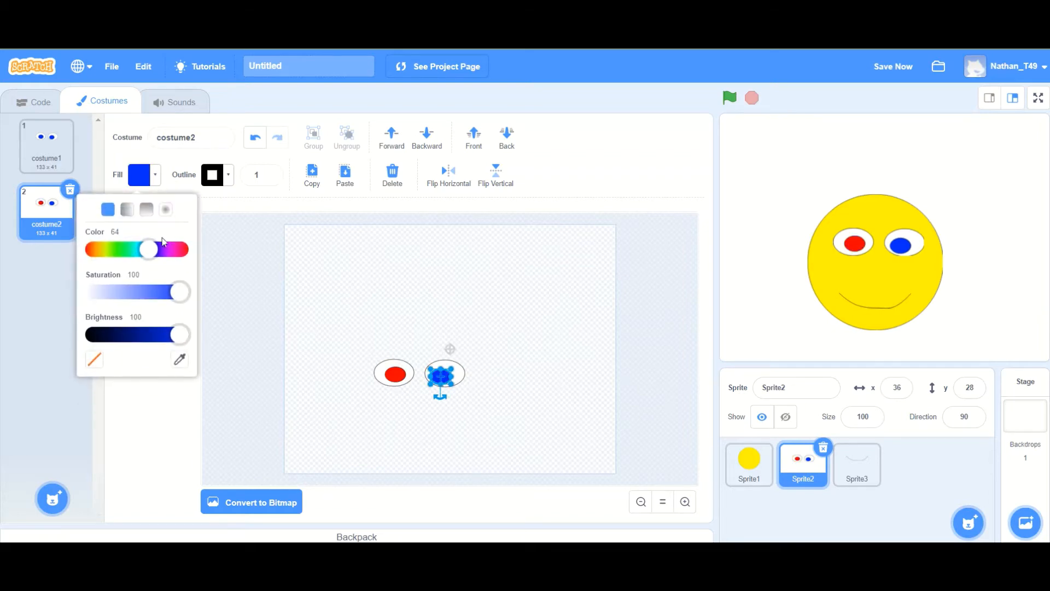
{"action": "left_click_drag", "start_coordinate": [156, 258], "coordinate": [198, 258]}
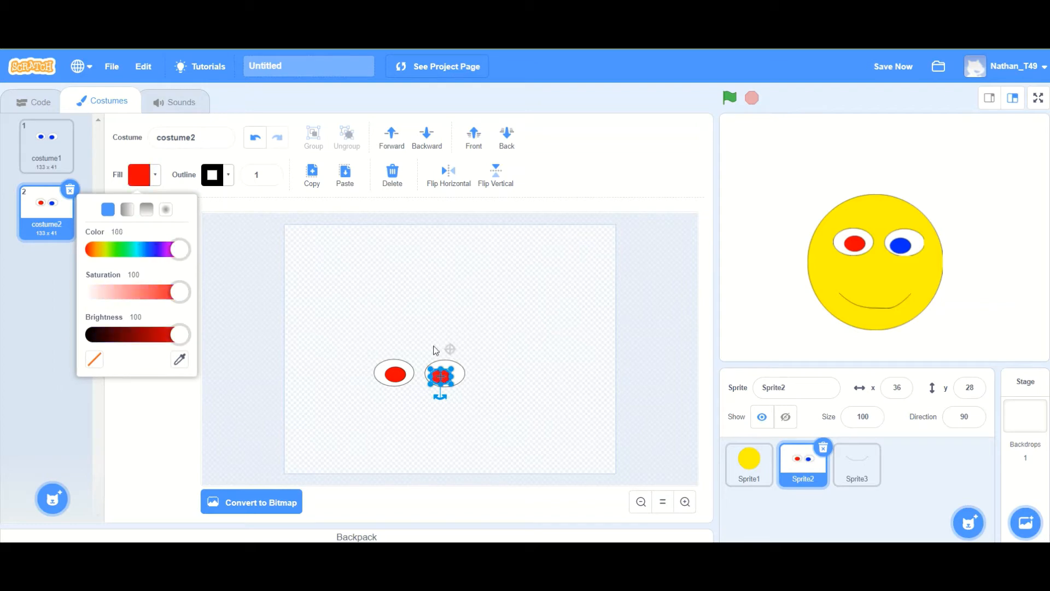
{"action": "left_click", "coordinate": [648, 355]}
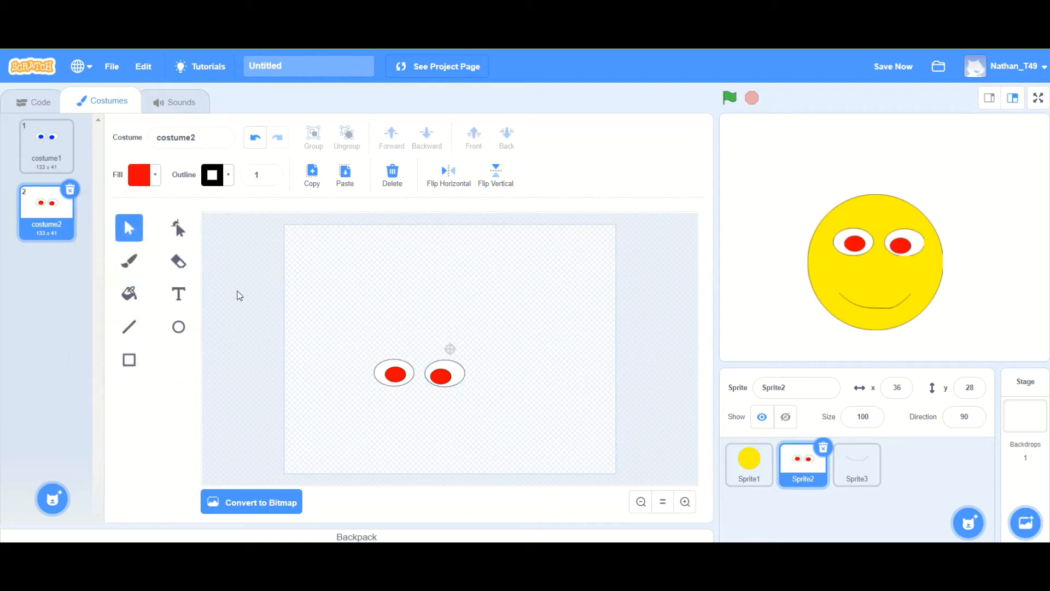
Add a third eyes costume, paste the copied blue-pupil eyes into it and nudge them up slightly
{"action": "mouse_move", "coordinate": [57, 502]}
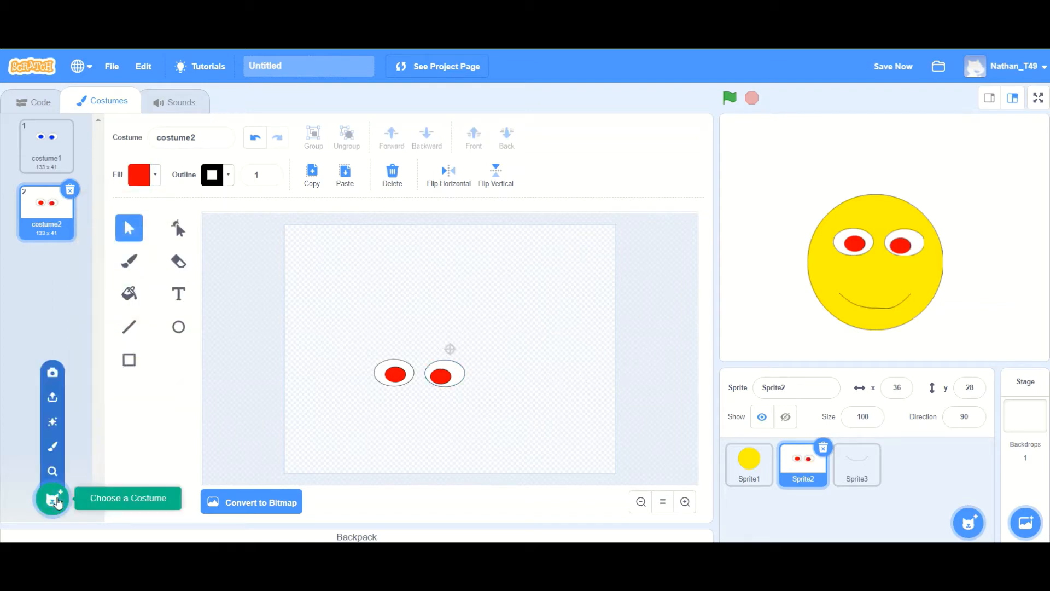
{"action": "left_click", "coordinate": [52, 445]}
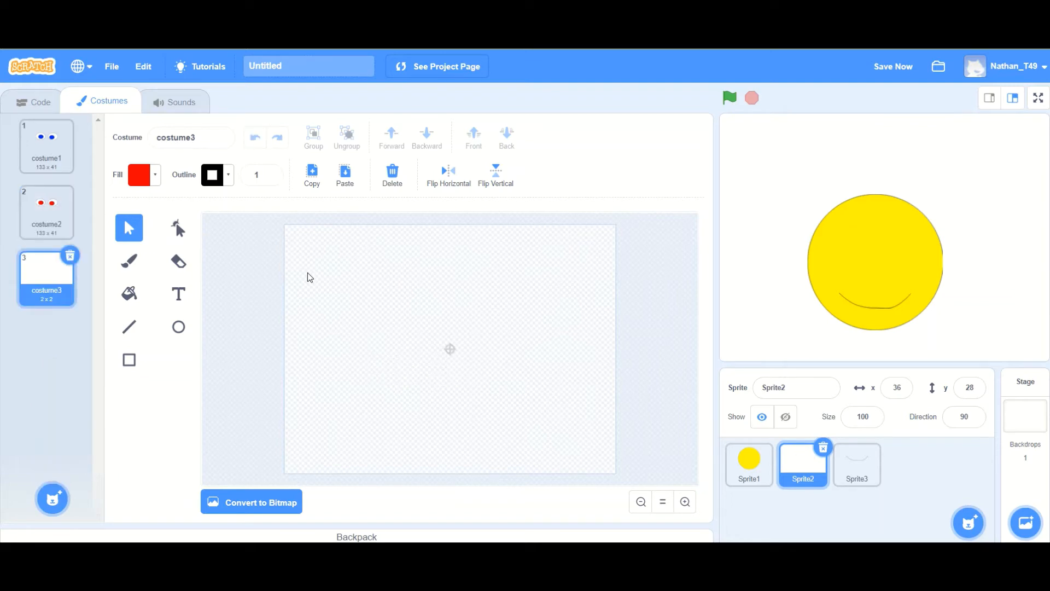
{"action": "key", "text": "ctrl+v"}
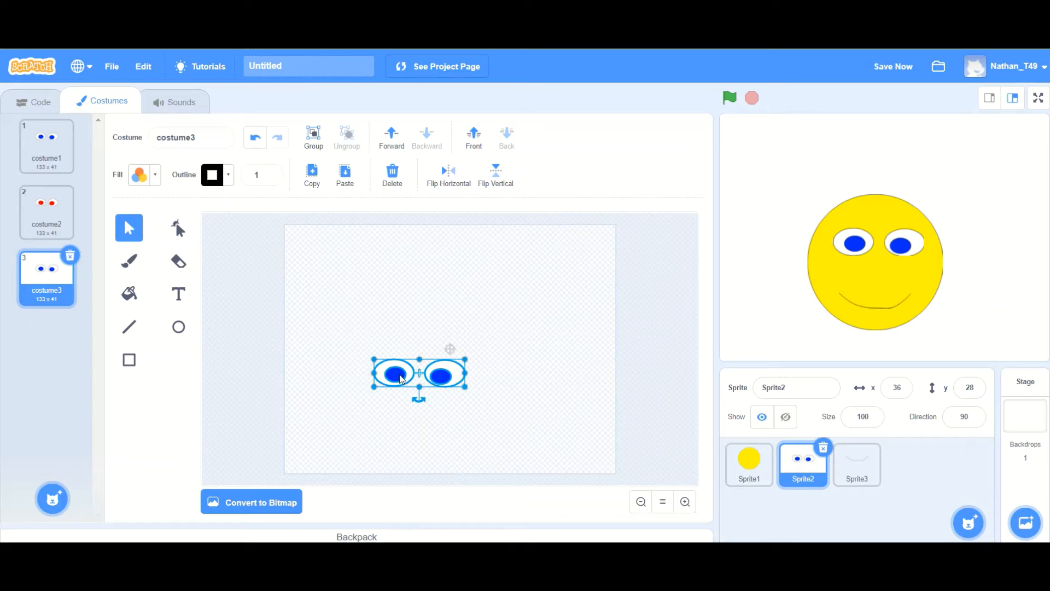
{"action": "key", "text": "Up"}
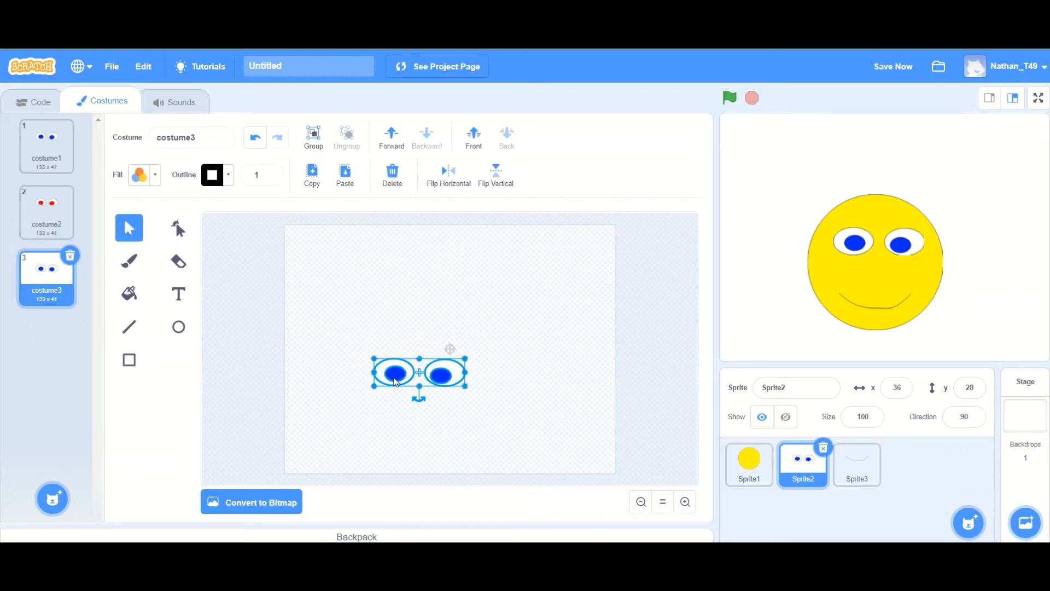
{"action": "left_click", "coordinate": [369, 335]}
Recolour the left eye's pupil in the third costume magenta, using fill colour 83, saturation 100 and brightness 100
{"action": "left_click", "coordinate": [395, 373]}
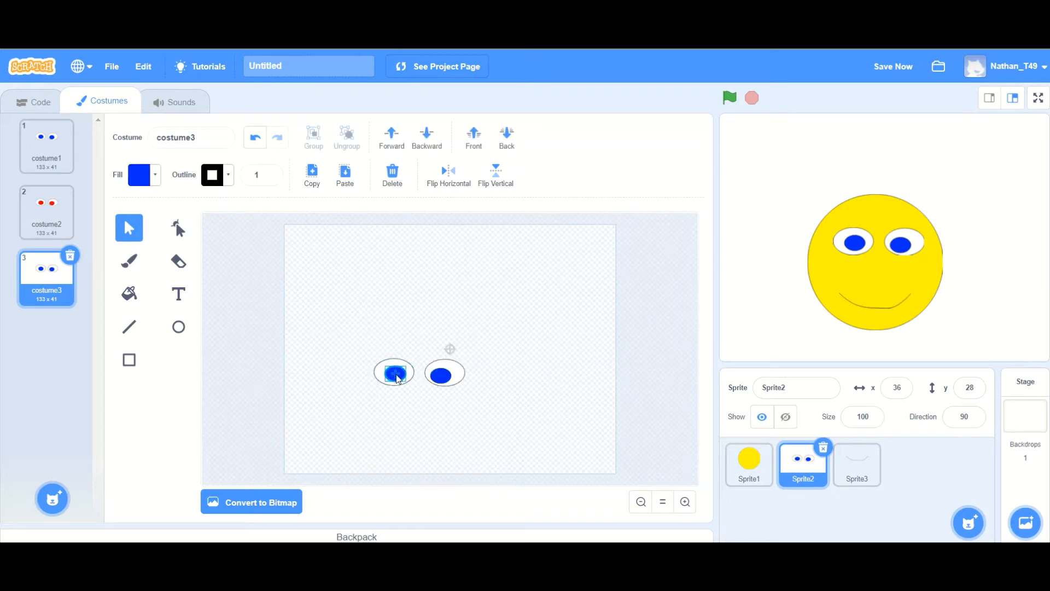
{"action": "left_click", "coordinate": [155, 174]}
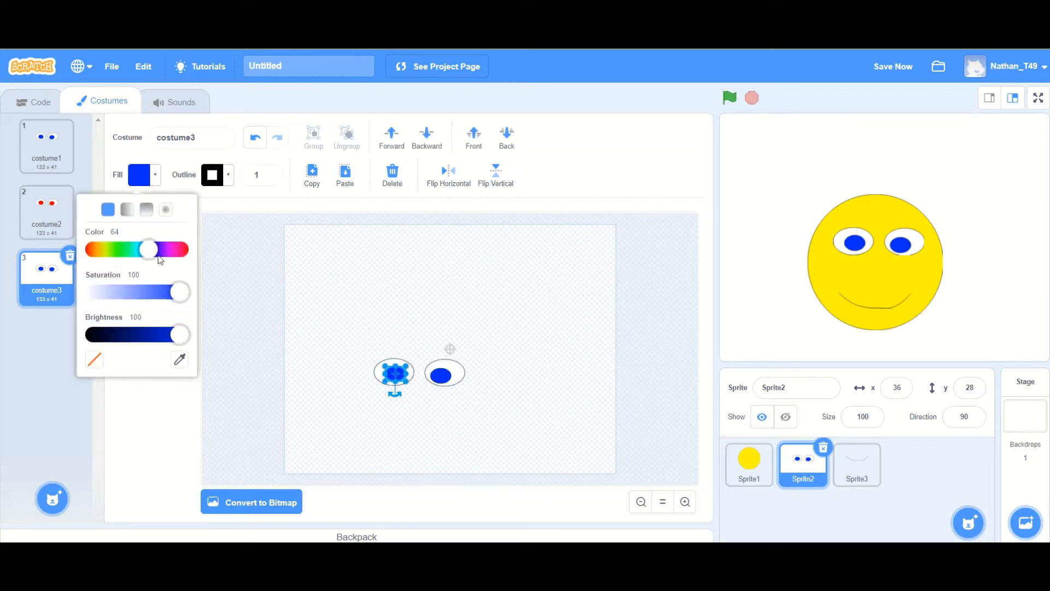
{"action": "left_click_drag", "start_coordinate": [152, 252], "coordinate": [96, 224]}
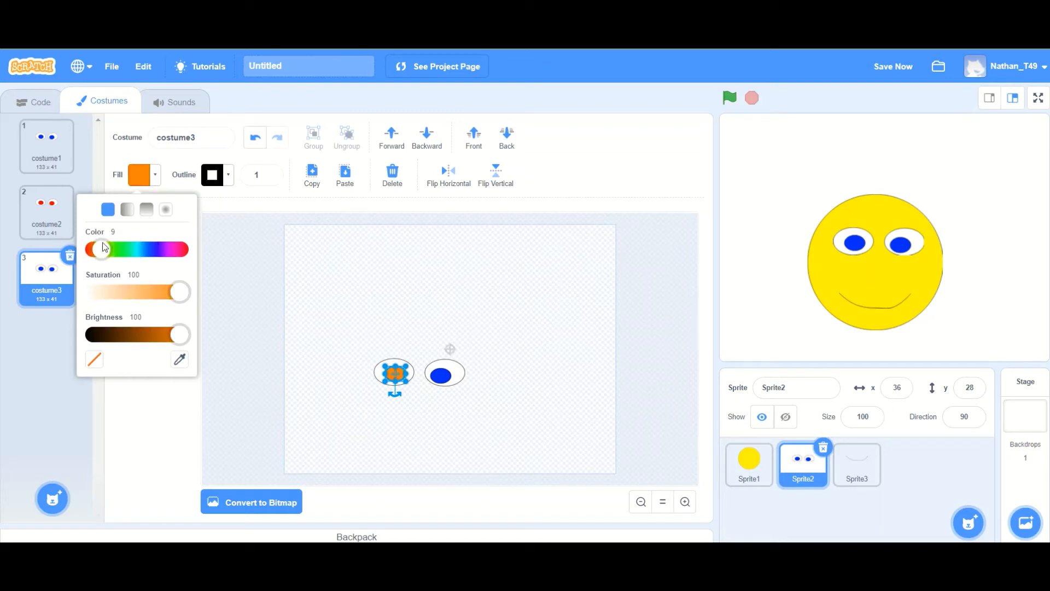
{"action": "left_click_drag", "start_coordinate": [104, 248], "coordinate": [166, 249]}
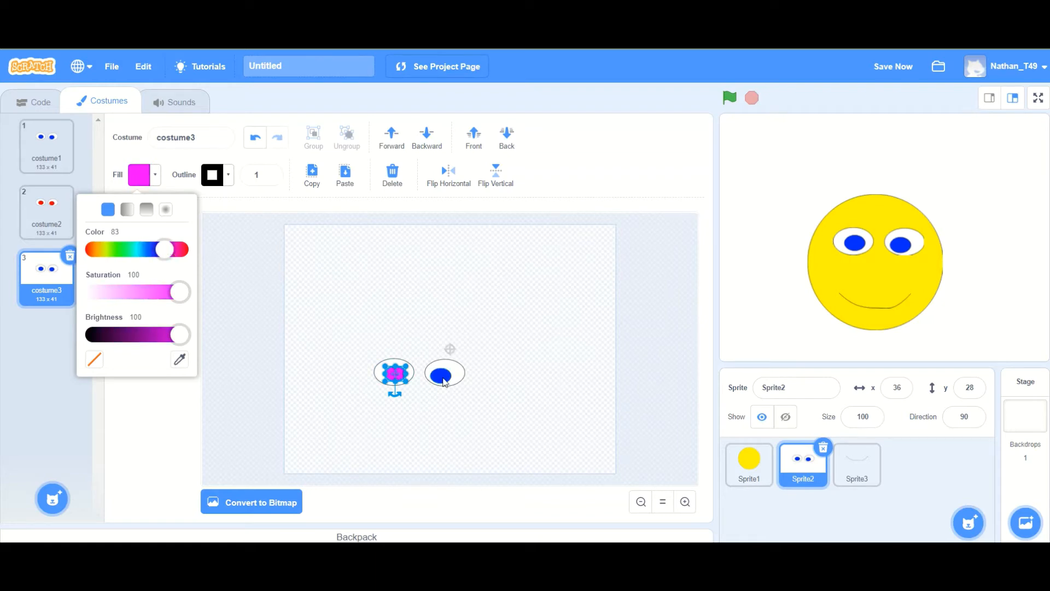
Recolour the right eye's pupil in the third costume pink, using fill colour 89, saturation 100 and brightness 100
{"action": "left_click", "coordinate": [441, 375]}
{"action": "left_click", "coordinate": [154, 177]}
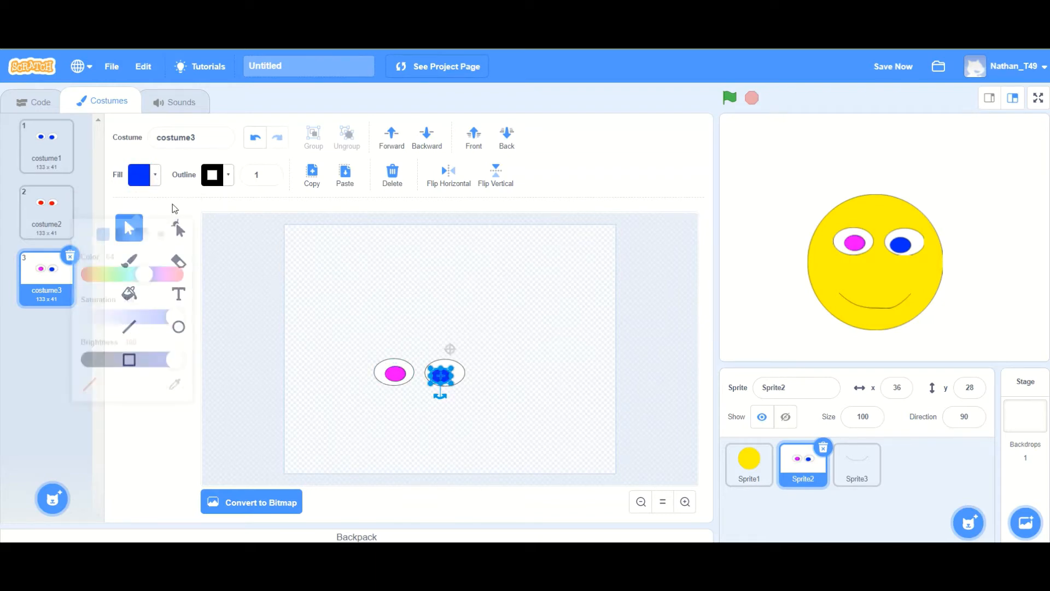
{"action": "left_click_drag", "start_coordinate": [157, 258], "coordinate": [179, 260]}
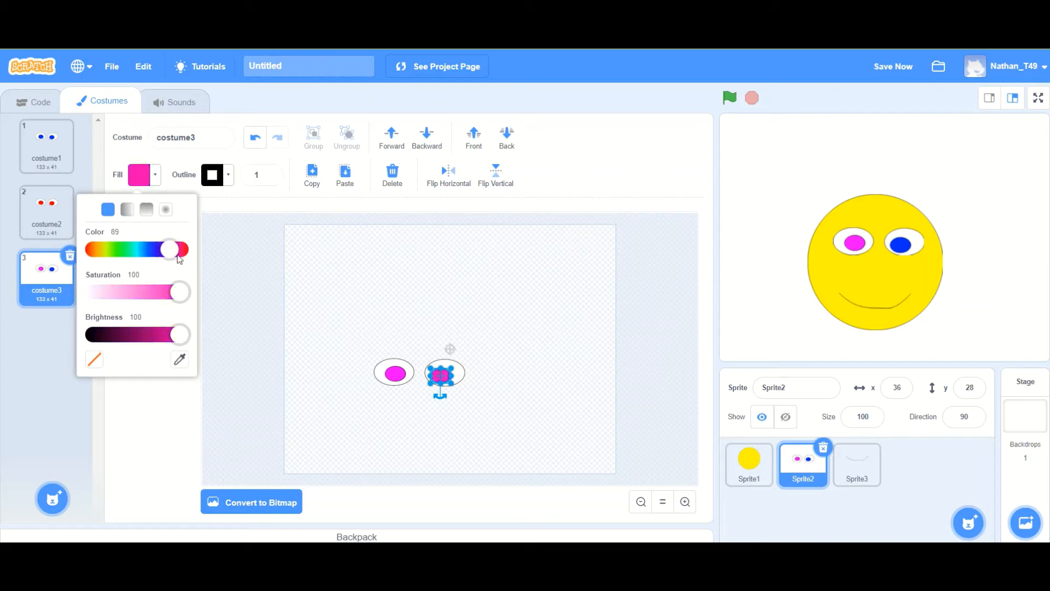
{"action": "left_click", "coordinate": [252, 320]}
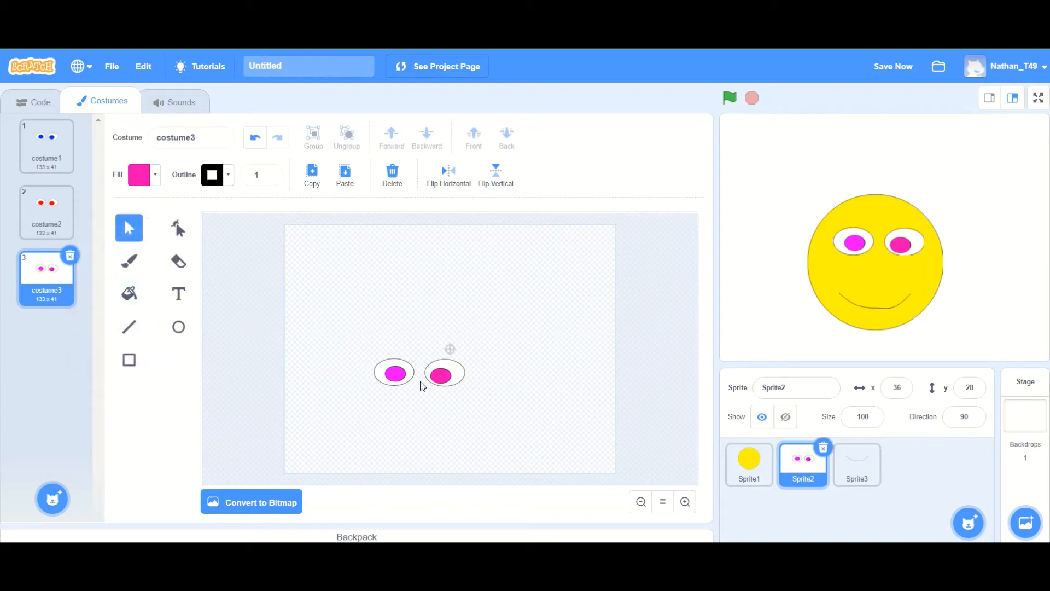
Match the right eye's pupil in the third costume to the left one, using fill colour 83, saturation 100 and brightness 100
{"action": "left_click", "coordinate": [398, 375]}
{"action": "left_click", "coordinate": [154, 174]}
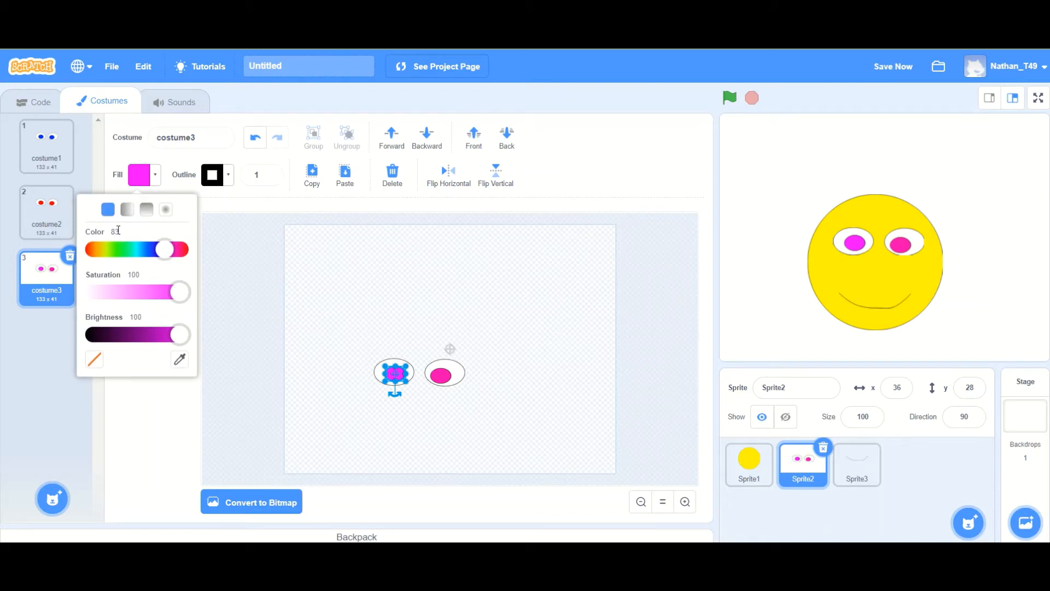
{"action": "left_click", "coordinate": [432, 378]}
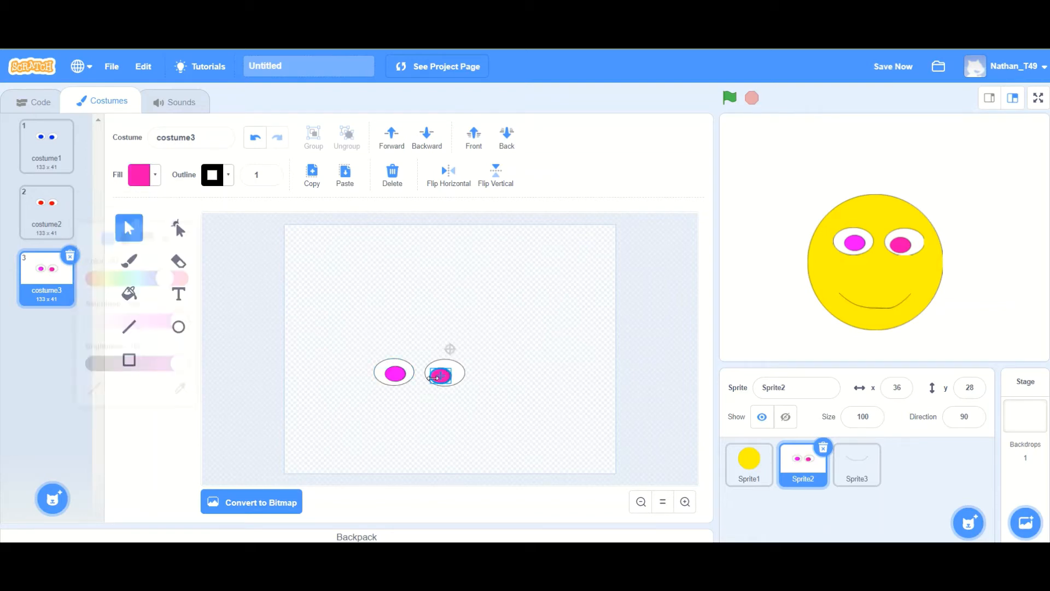
{"action": "left_click", "coordinate": [148, 175]}
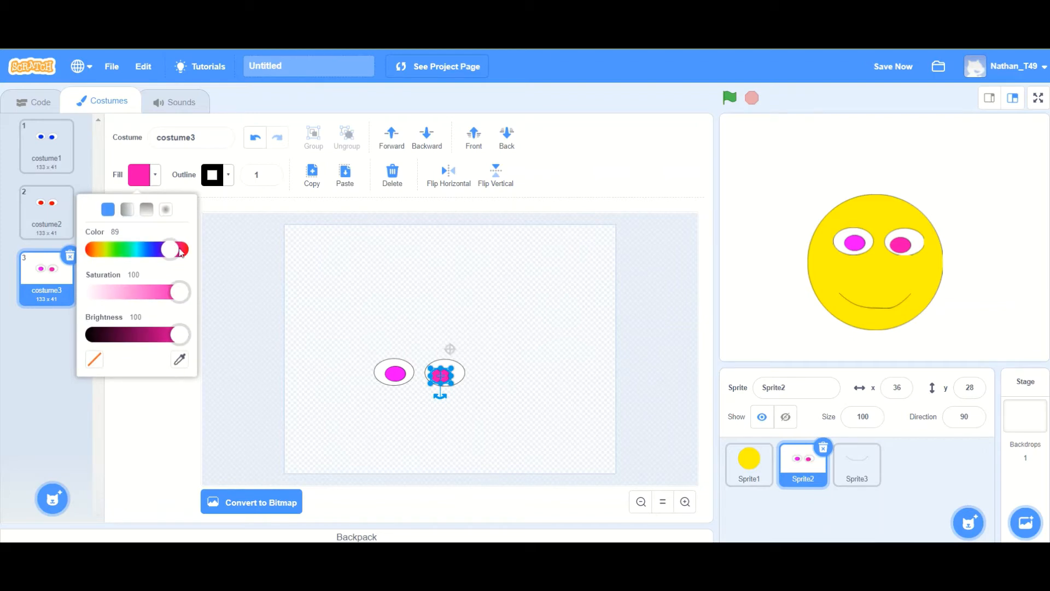
{"action": "left_click_drag", "start_coordinate": [168, 255], "coordinate": [158, 251]}
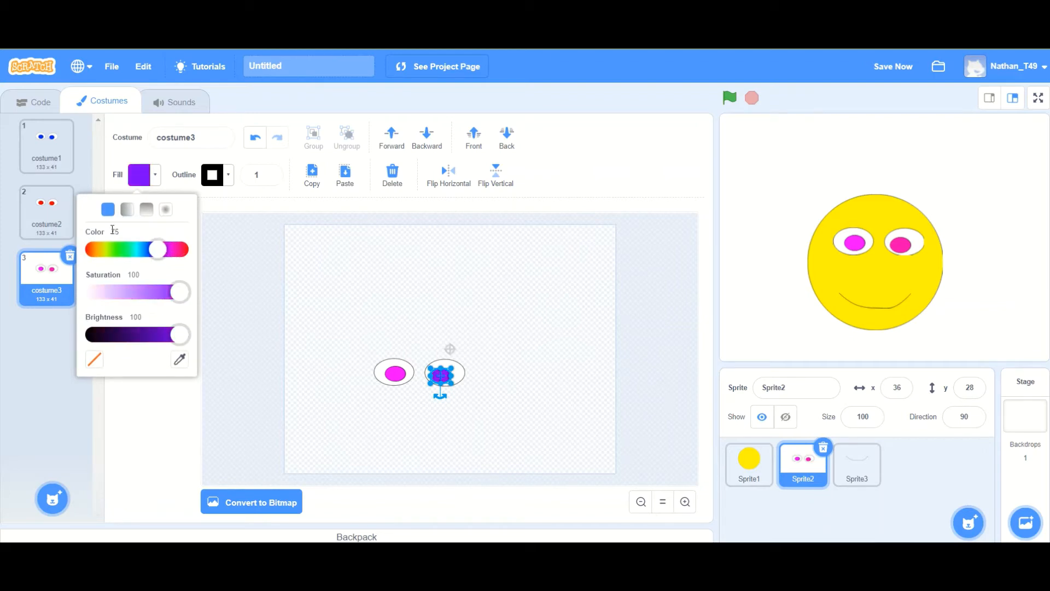
{"action": "left_click_drag", "start_coordinate": [160, 251], "coordinate": [172, 252]}
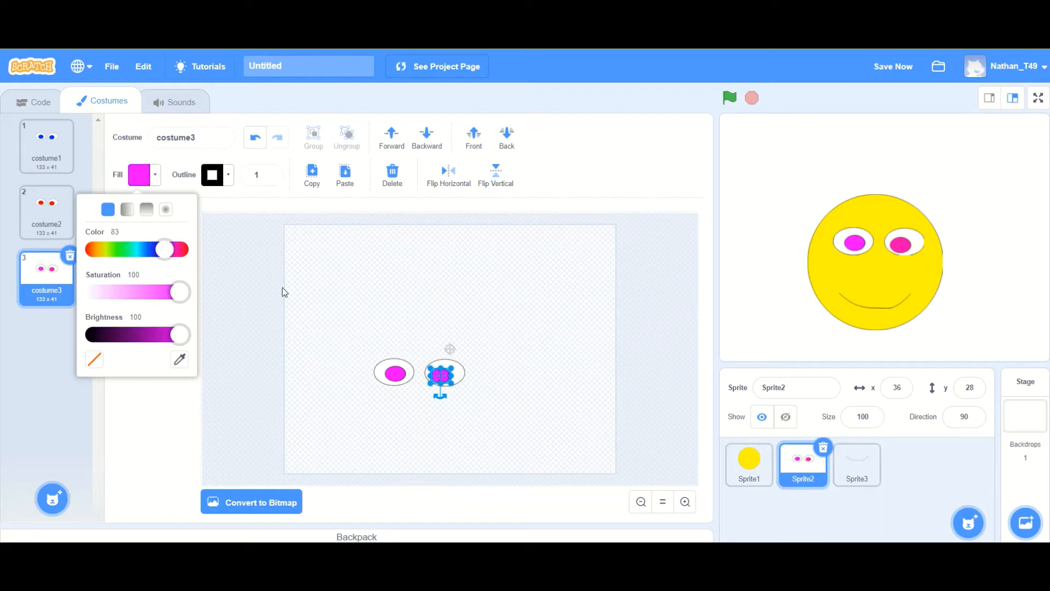
{"action": "left_click", "coordinate": [249, 289]}
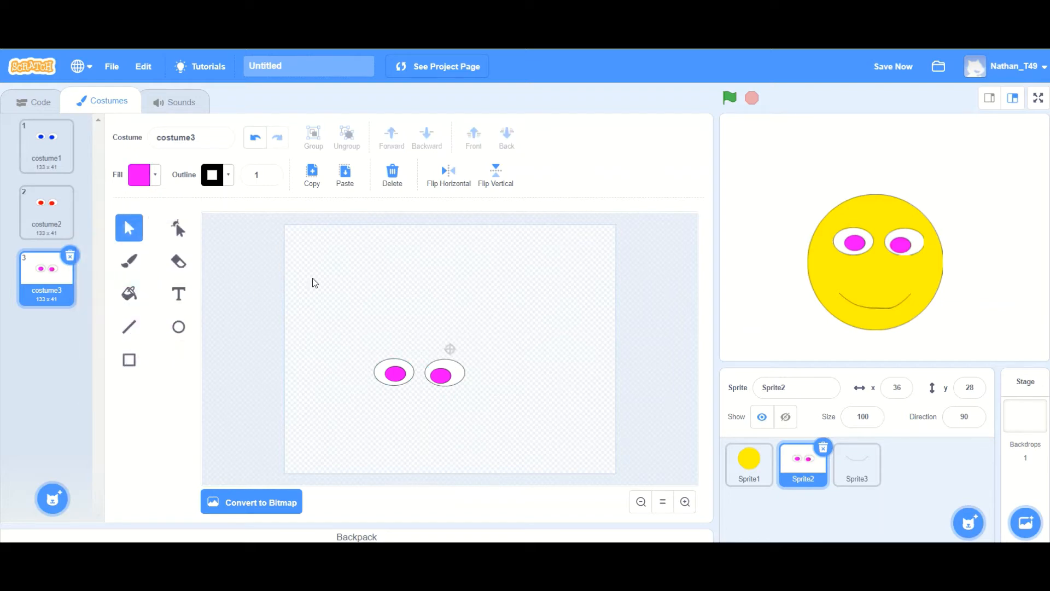
Check the eyes sprite's three costumes on the face one after another, ending on the magenta one
{"action": "left_click", "coordinate": [47, 145]}
{"action": "left_click", "coordinate": [47, 211]}
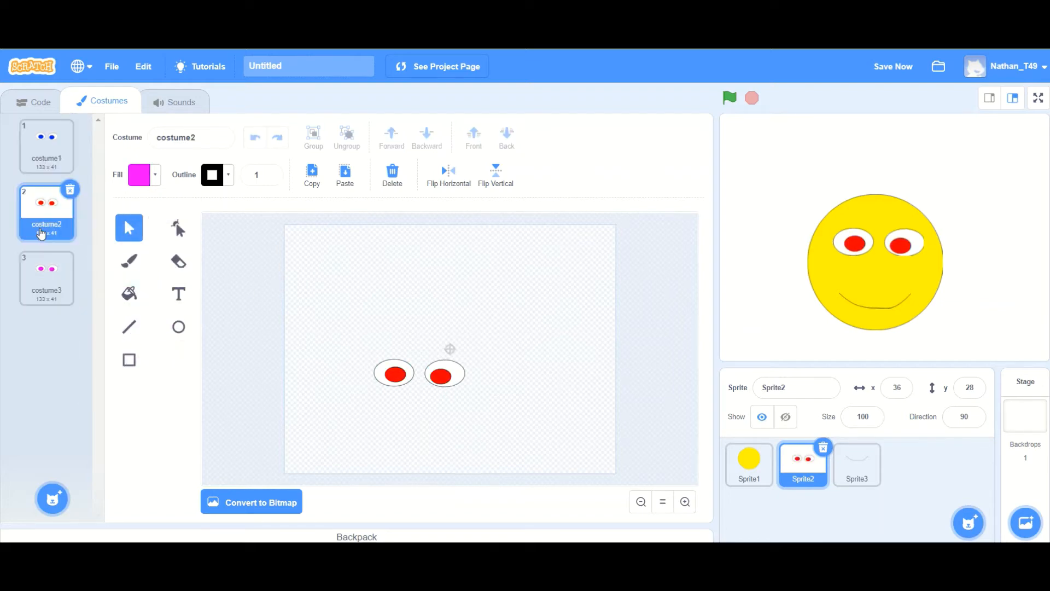
{"action": "left_click", "coordinate": [67, 266]}
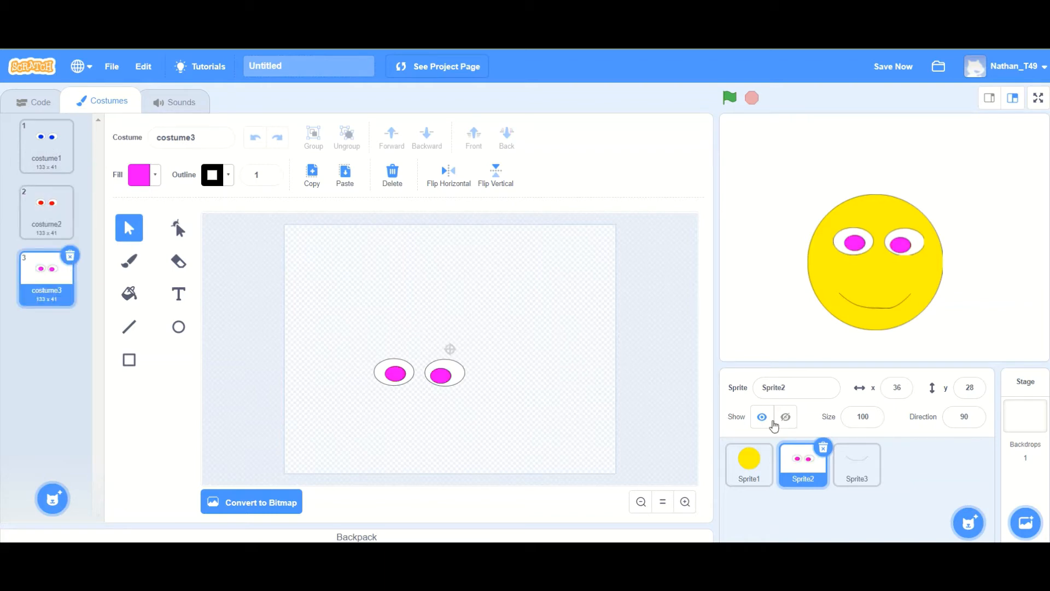
Add a blank second costume to the smile sprite
{"action": "left_click", "coordinate": [859, 460]}
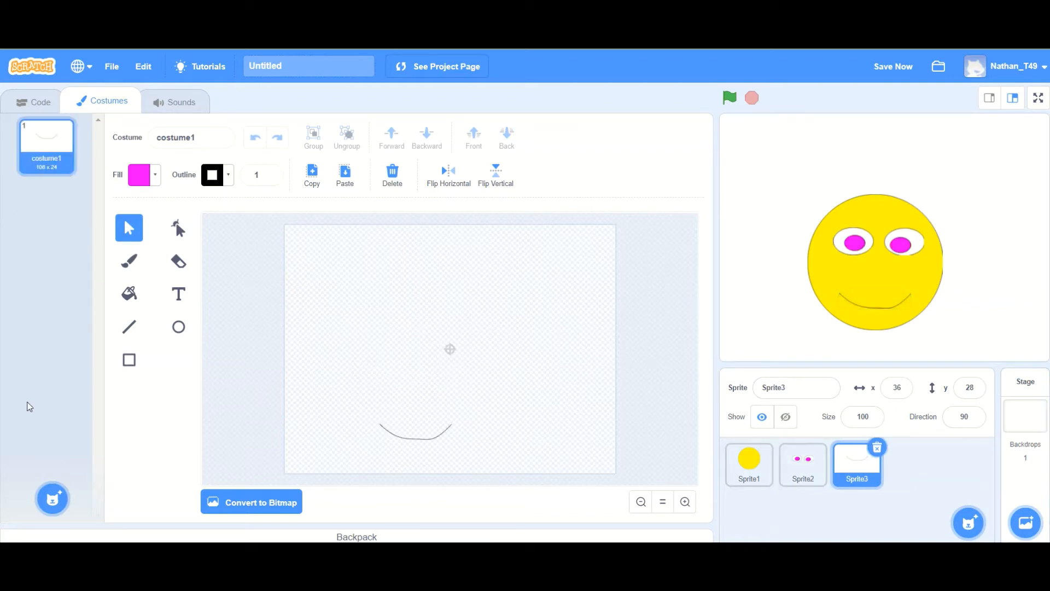
{"action": "mouse_move", "coordinate": [53, 498]}
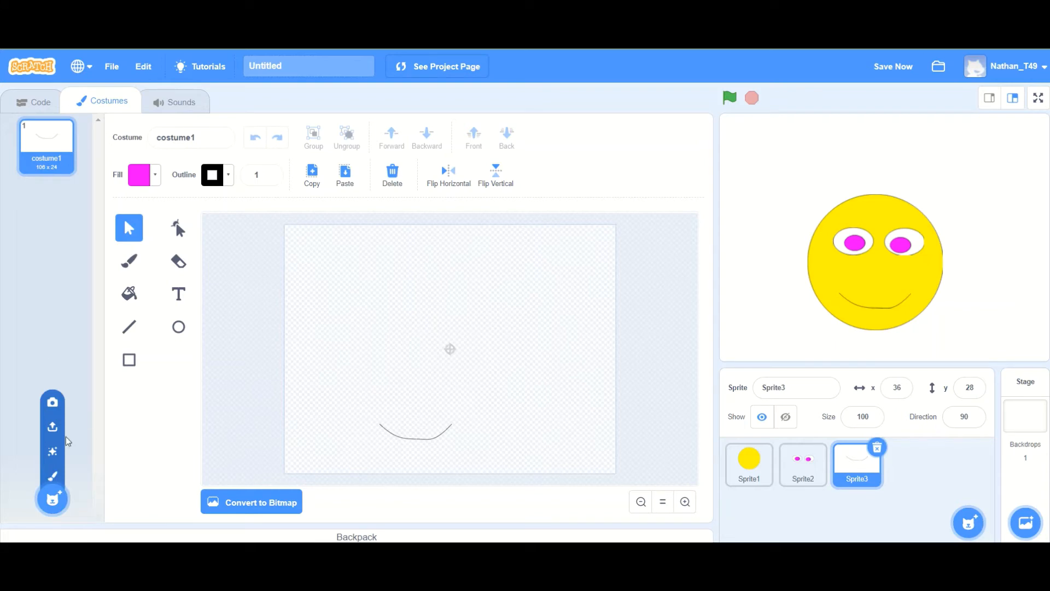
{"action": "left_click", "coordinate": [60, 444]}
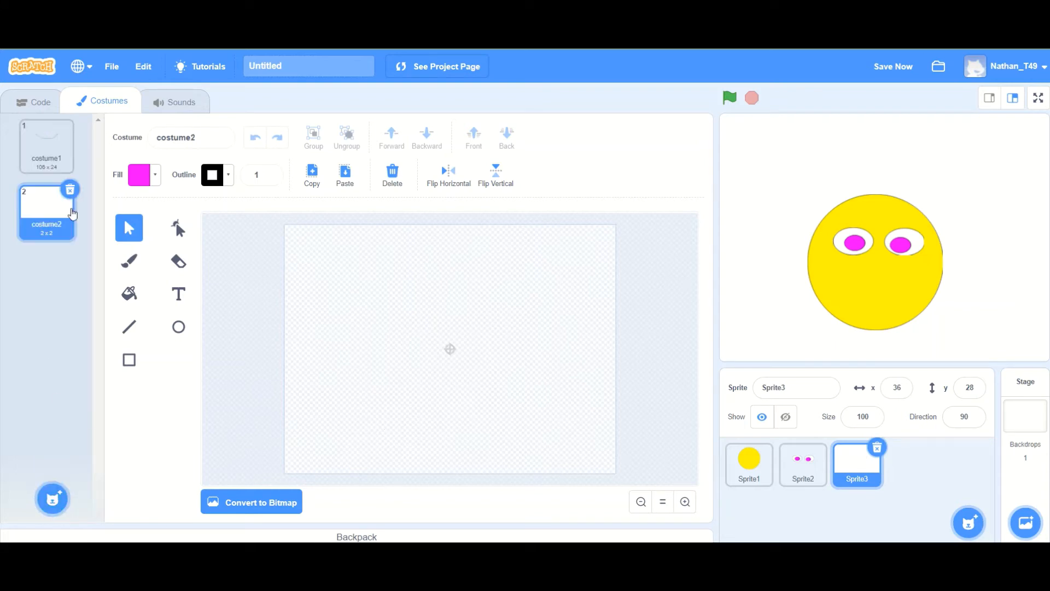
Copy the smile from the first costume into the second and turn it upside down into a frown
{"action": "left_click", "coordinate": [49, 159]}
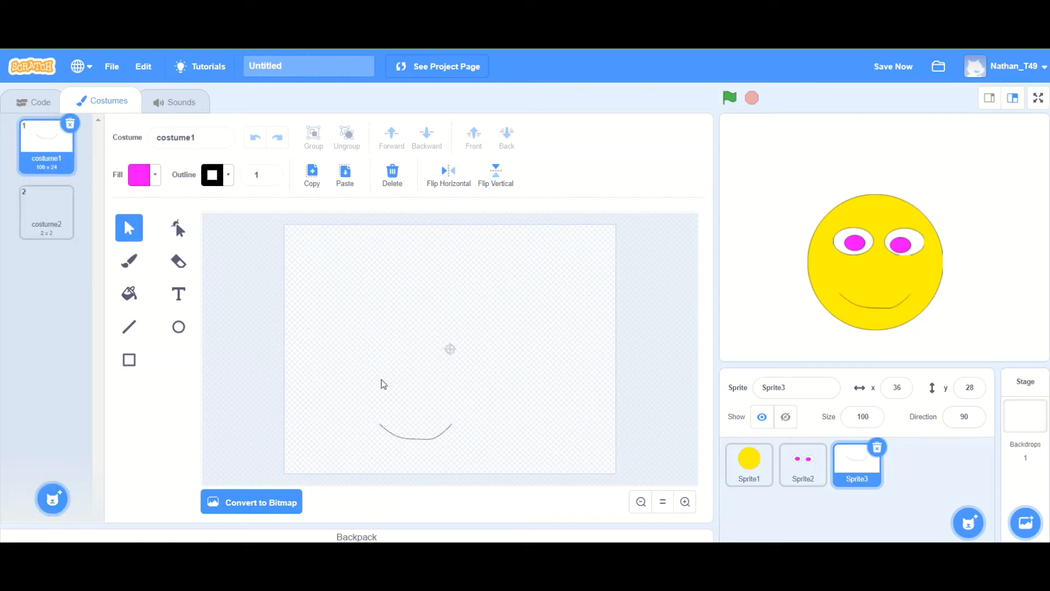
{"action": "left_click_drag", "start_coordinate": [366, 419], "coordinate": [470, 458]}
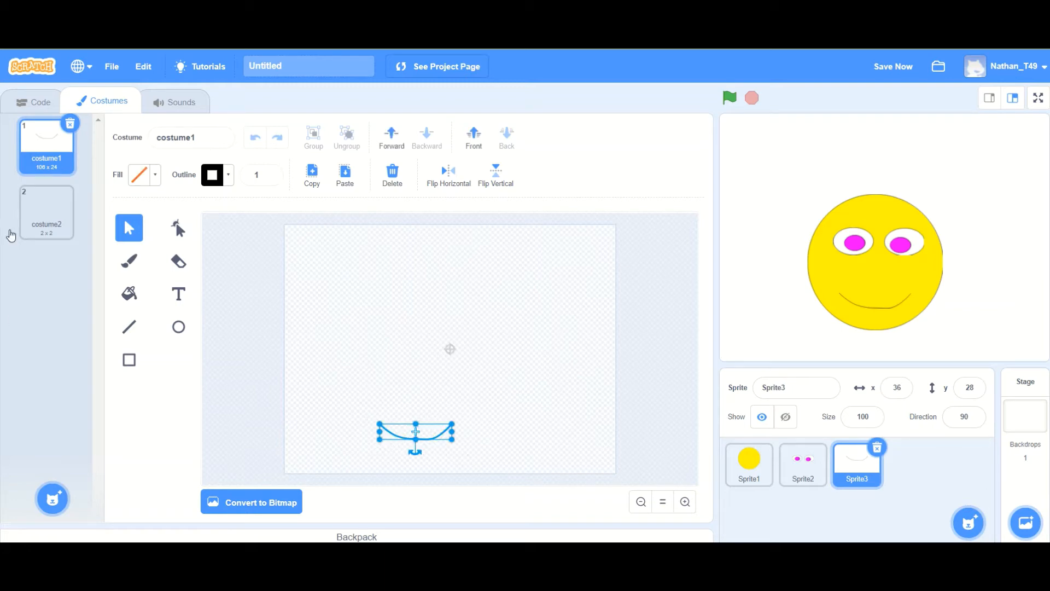
{"action": "left_click", "coordinate": [47, 227]}
{"action": "key", "text": "ctrl+v"}
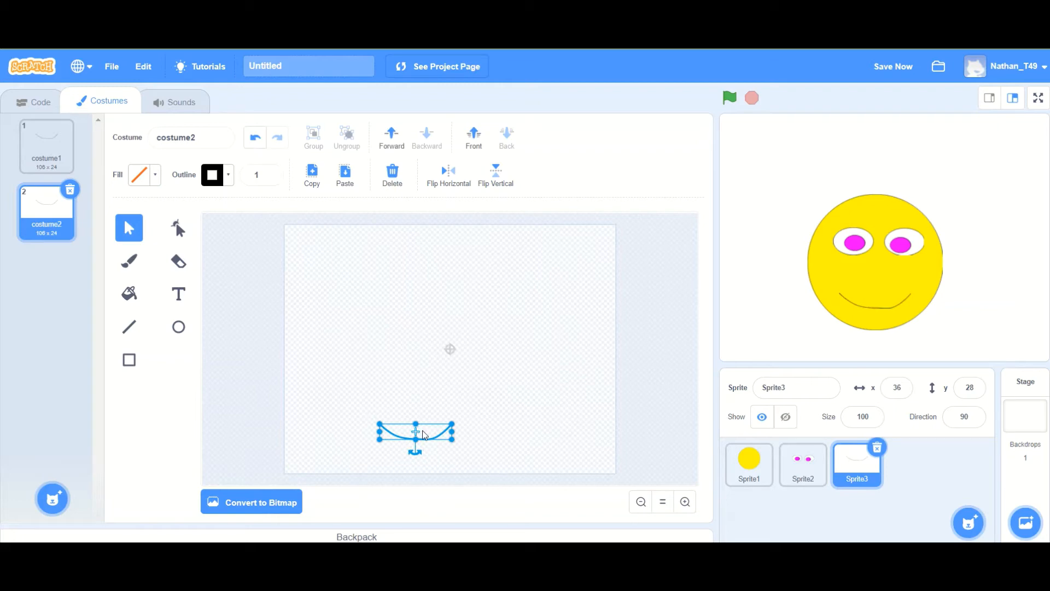
{"action": "left_click_drag", "start_coordinate": [415, 439], "coordinate": [416, 406]}
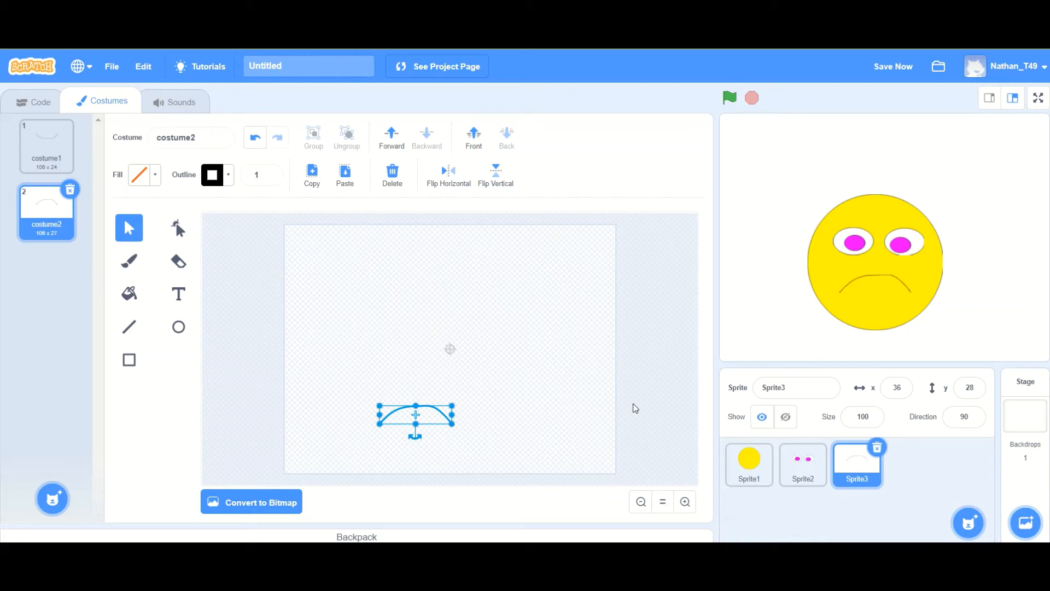
{"action": "left_click", "coordinate": [542, 403]}
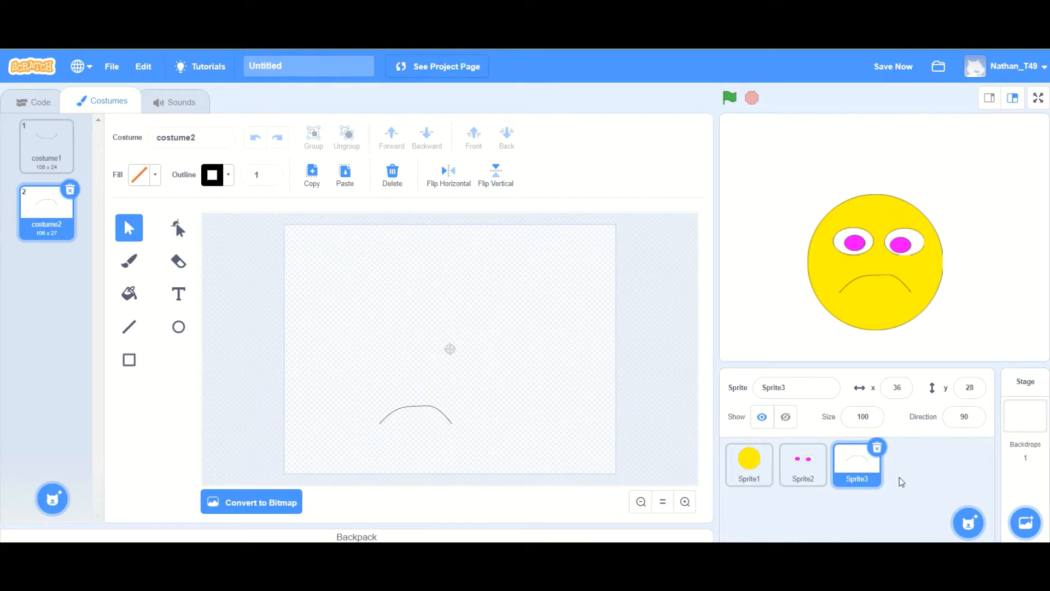
Create three new blank painted sprites after the mouth sprite
{"action": "mouse_move", "coordinate": [967, 523]}
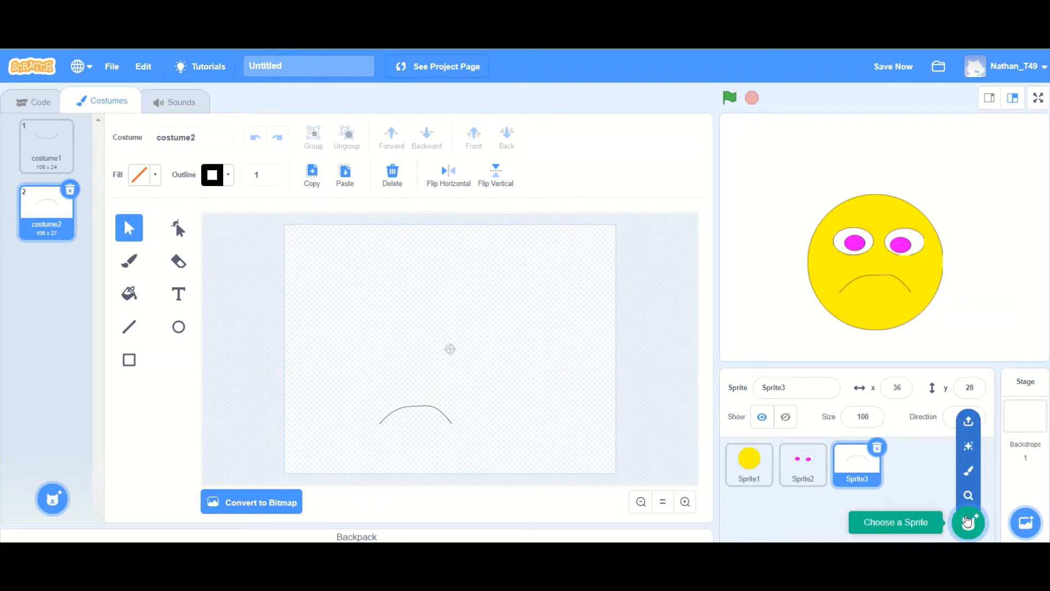
{"action": "left_click", "coordinate": [968, 471]}
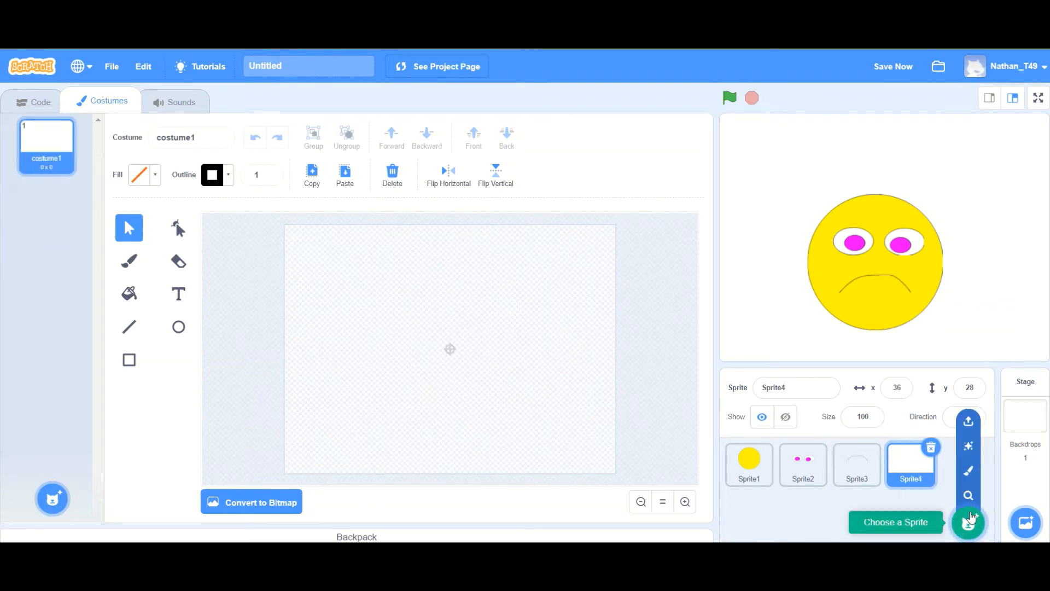
{"action": "left_click", "coordinate": [968, 469]}
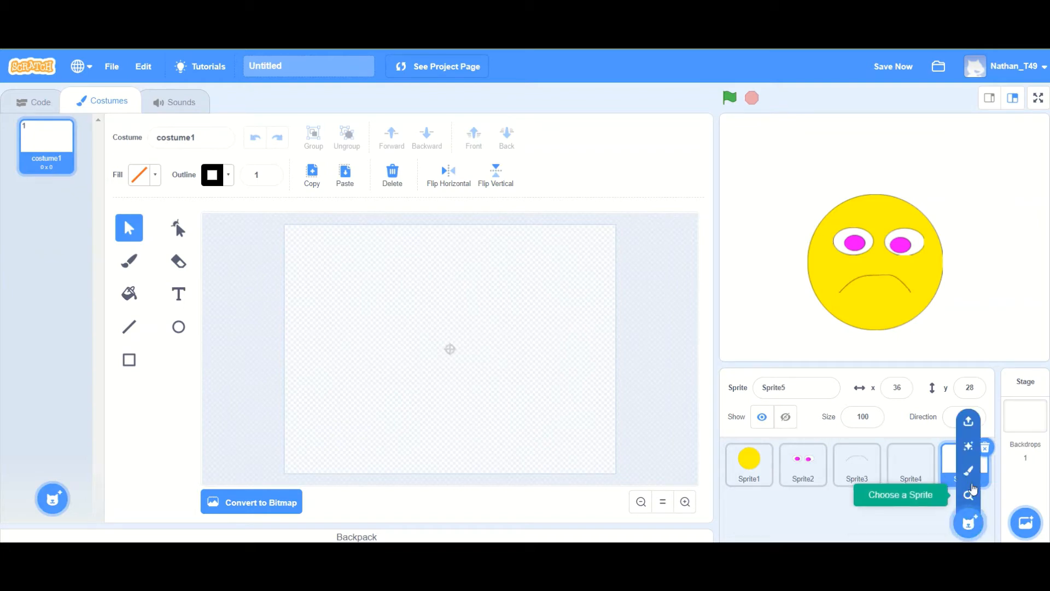
{"action": "left_click", "coordinate": [968, 469]}
Add the text "Face" to Sprite4's costume in red Sans Serif, using fill colour 100, saturation 100 and brightness 100
{"action": "left_click", "coordinate": [910, 465]}
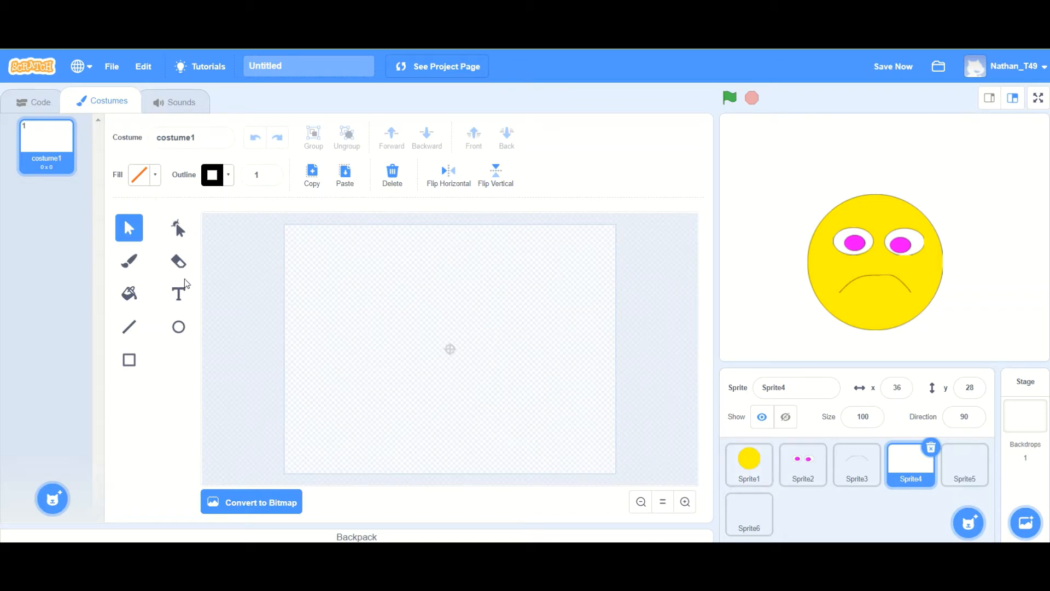
{"action": "left_click", "coordinate": [176, 298]}
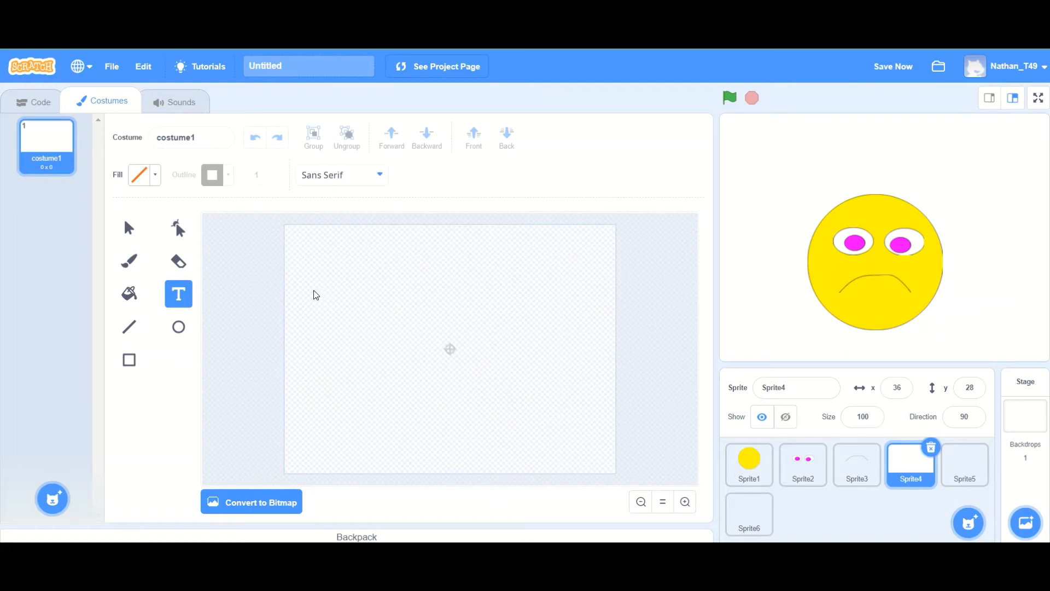
{"action": "left_click", "coordinate": [315, 290]}
{"action": "left_click", "coordinate": [156, 175]}
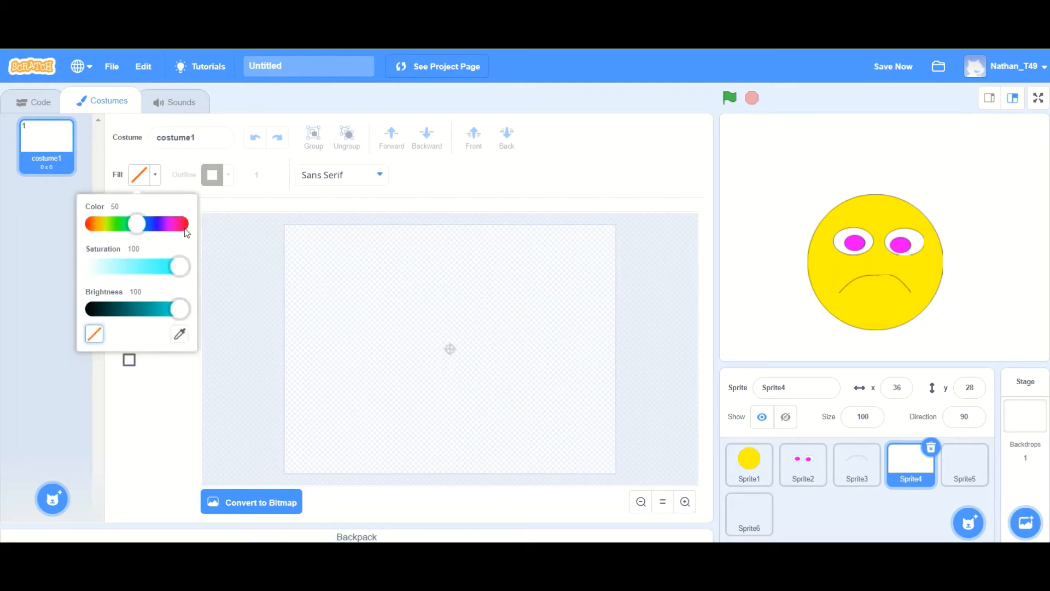
{"action": "left_click_drag", "start_coordinate": [184, 227], "coordinate": [205, 222]}
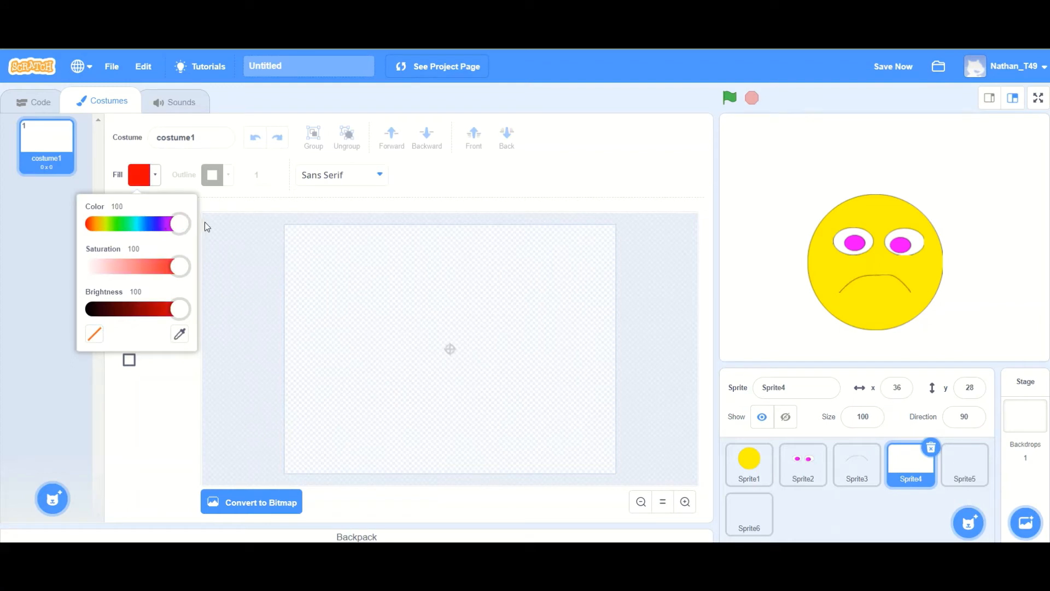
{"action": "left_click", "coordinate": [326, 294]}
{"action": "type", "text": "Face"}
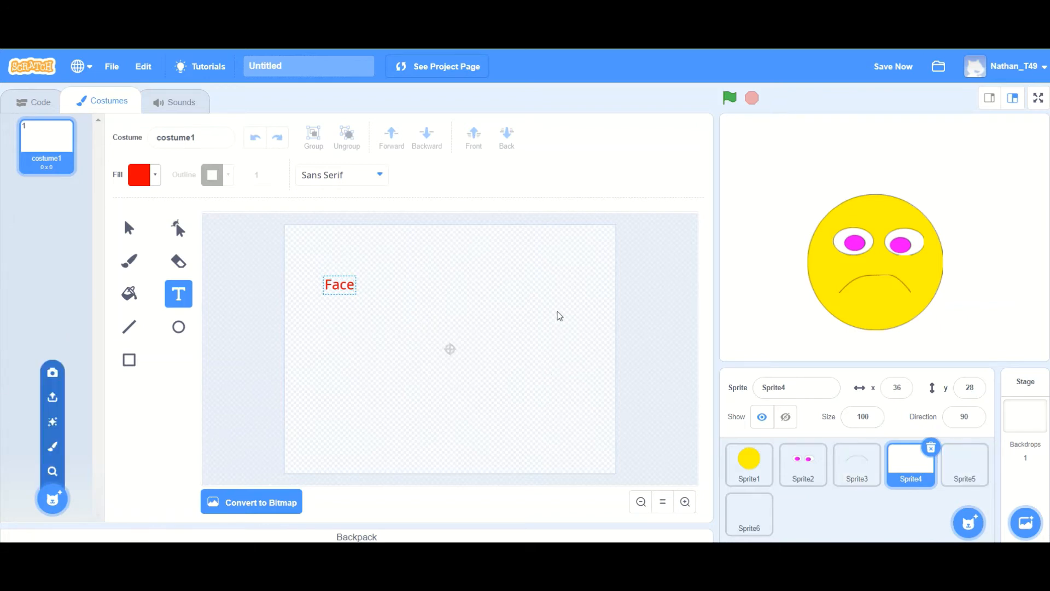
{"action": "left_click", "coordinate": [323, 278]}
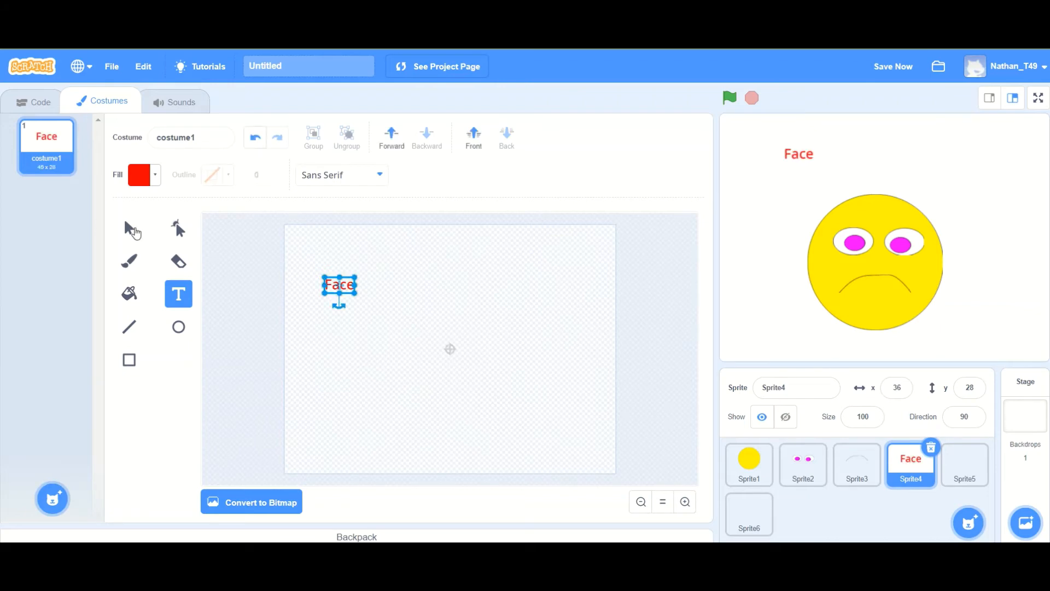
Nudge the "Face" text down and to the left so it sits beside the upper left of the head
{"action": "left_click", "coordinate": [131, 230]}
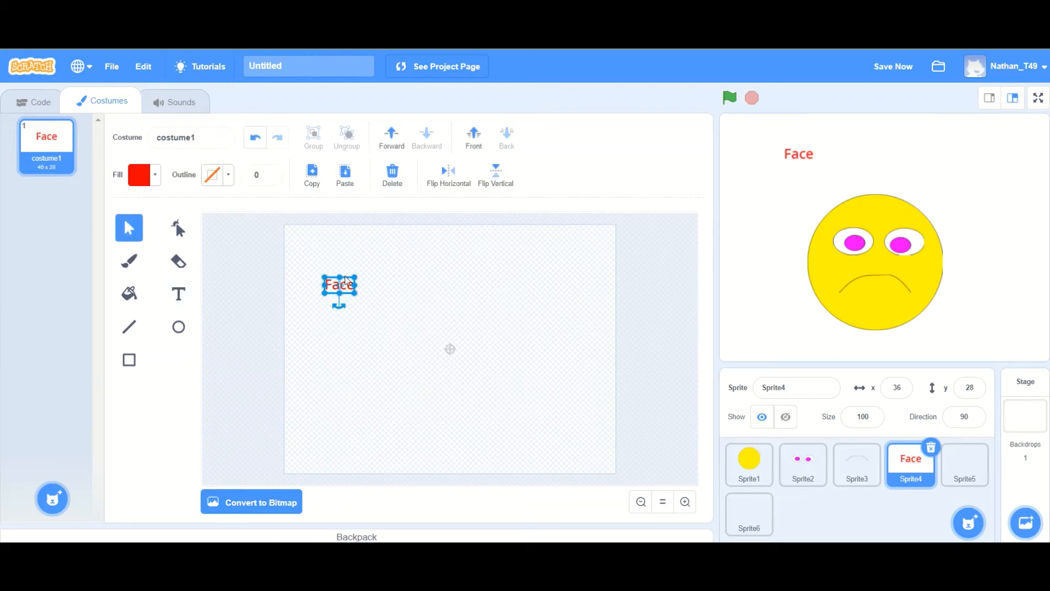
{"action": "left_click", "coordinate": [345, 276]}
{"action": "left_click", "coordinate": [349, 280]}
{"action": "key", "text": "Down"}
{"action": "key", "text": "Down"}
{"action": "key", "text": "Down"}
{"action": "key", "text": "Down"}
{"action": "key", "text": "Down"}
{"action": "key", "text": "Down"}
{"action": "key", "text": "Down"}
{"action": "key", "text": "Down"}
{"action": "key", "text": "Down"}
{"action": "key", "text": "Down"}
{"action": "key", "text": "Down"}
{"action": "key", "text": "Down"}
{"action": "key", "text": "Down"}
{"action": "key", "text": "Down"}
{"action": "key", "text": "Down"}
{"action": "key", "text": "Down"}
{"action": "key", "text": "Down"}
{"action": "key", "text": "Down"}
{"action": "key", "text": "Down"}
{"action": "key", "text": "Down"}
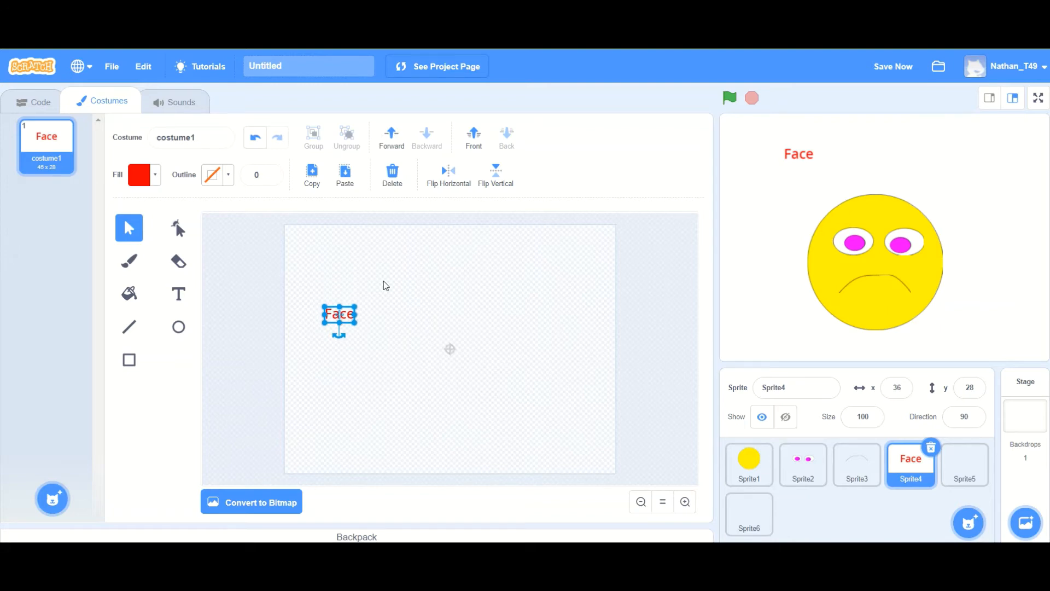
{"action": "key", "text": "Down"}
{"action": "key", "text": "Down"}
{"action": "key", "text": "Down"}
{"action": "key", "text": "Down"}
{"action": "key", "text": "Down"}
{"action": "key", "text": "Down"}
{"action": "key", "text": "Left"}
{"action": "key", "text": "Left"}
{"action": "key", "text": "Left"}
{"action": "key", "text": "Left"}
{"action": "key", "text": "Left"}
{"action": "key", "text": "Left"}
{"action": "key", "text": "Left"}
{"action": "key", "text": "Left"}
{"action": "key", "text": "Left"}
{"action": "key", "text": "Left"}
{"action": "key", "text": "Left"}
{"action": "key", "text": "Left"}
{"action": "key", "text": "Left"}
{"action": "key", "text": "Left"}
{"action": "key", "text": "Left"}
{"action": "key", "text": "Left"}
{"action": "key", "text": "Left"}
{"action": "key", "text": "Left"}
{"action": "key", "text": "Left"}
{"action": "key", "text": "Left"}
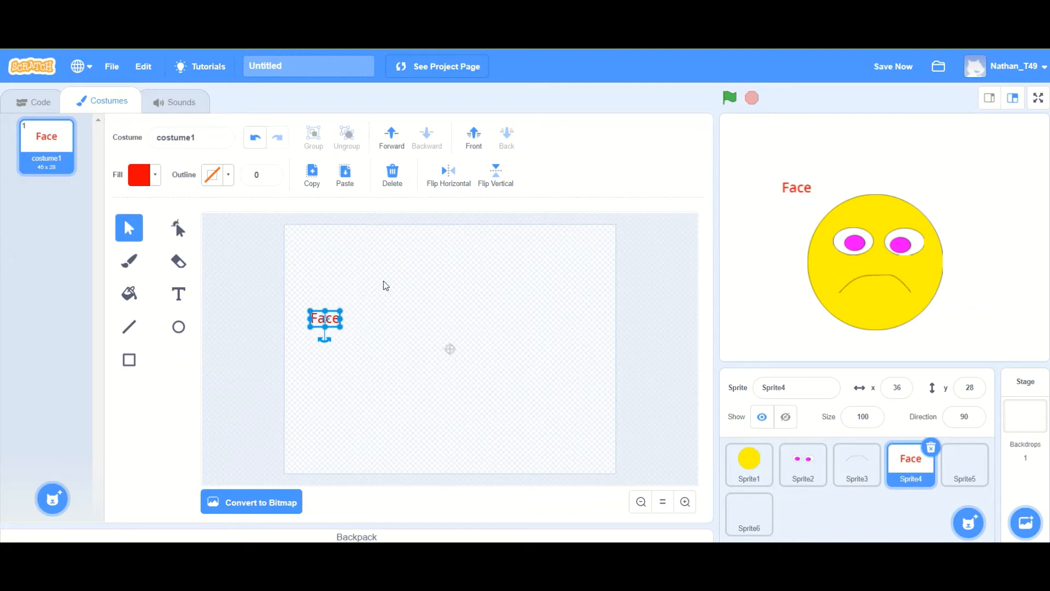
{"action": "key", "text": "Down"}
{"action": "key", "text": "Down"}
{"action": "key", "text": "Down"}
{"action": "key", "text": "Down"}
{"action": "key", "text": "Down"}
{"action": "key", "text": "Down"}
{"action": "key", "text": "Down"}
{"action": "key", "text": "Down"}
{"action": "key", "text": "Down"}
{"action": "key", "text": "Down"}
{"action": "key", "text": "Down"}
{"action": "key", "text": "Down"}
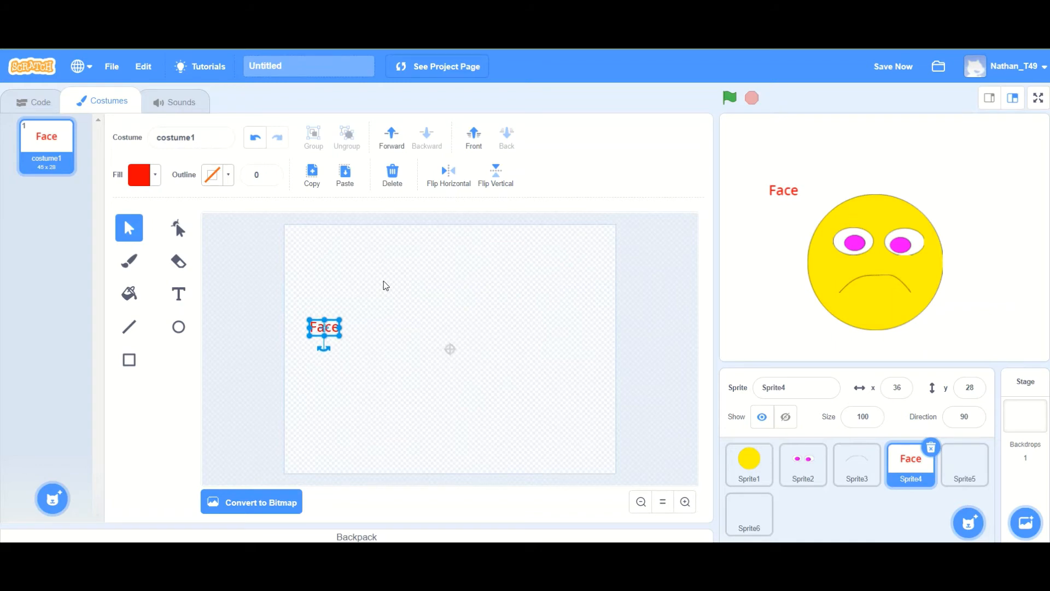
{"action": "key", "text": "Down"}
{"action": "key", "text": "Down"}
{"action": "key", "text": "Down"}
{"action": "key", "text": "Down"}
{"action": "key", "text": "Left"}
{"action": "key", "text": "Left"}
{"action": "key", "text": "Left"}
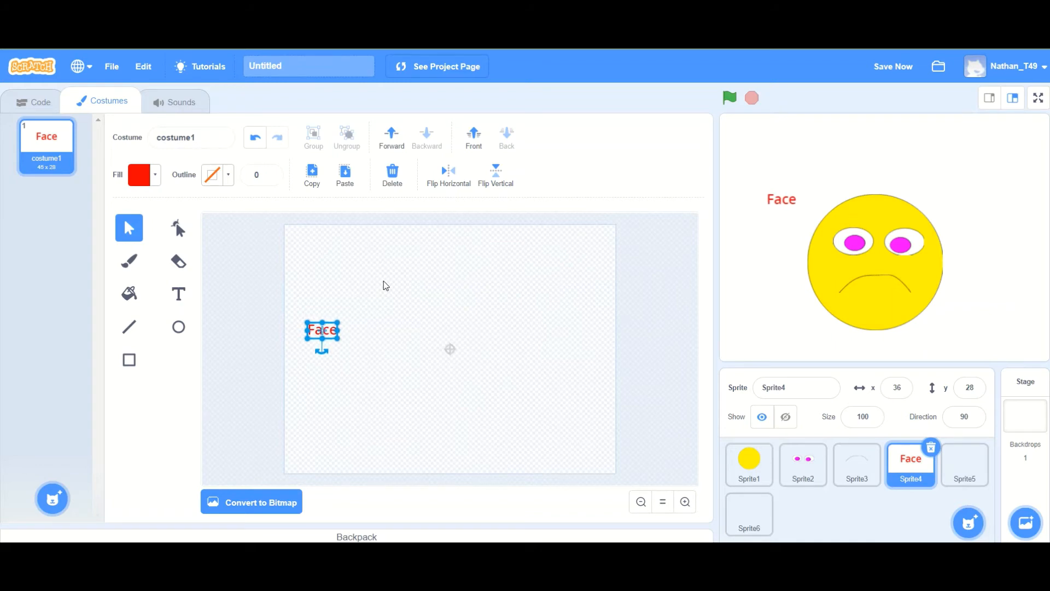
{"action": "left_click", "coordinate": [311, 310]}
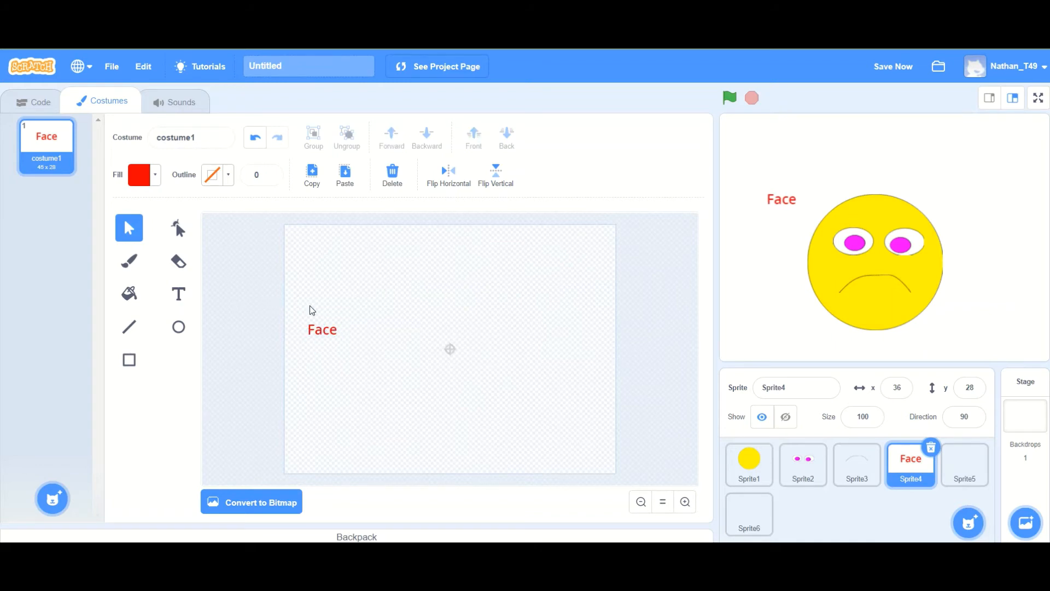
Copy the "Face" text from Sprite4 into Sprite5's blank costume and change the wording to "Eyes"
{"action": "left_click_drag", "start_coordinate": [312, 310], "coordinate": [342, 340]}
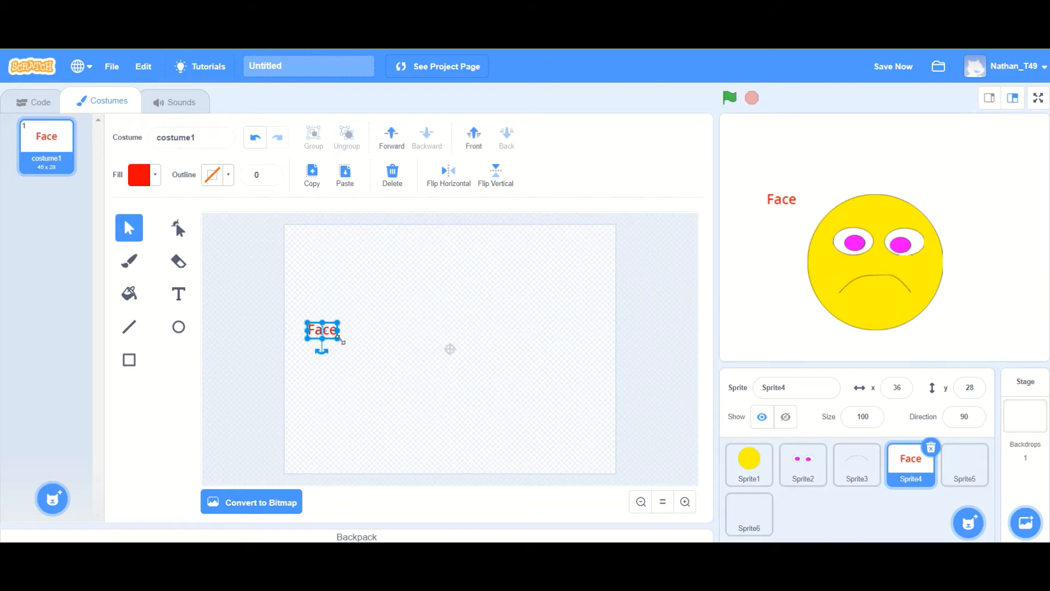
{"action": "left_click", "coordinate": [951, 463]}
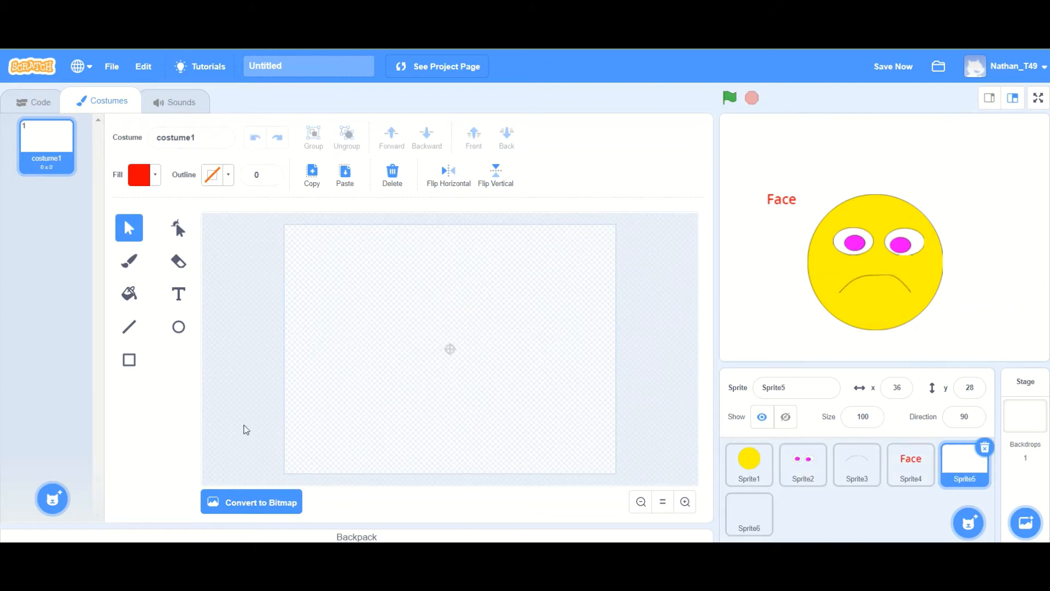
{"action": "key", "text": "ctrl+v"}
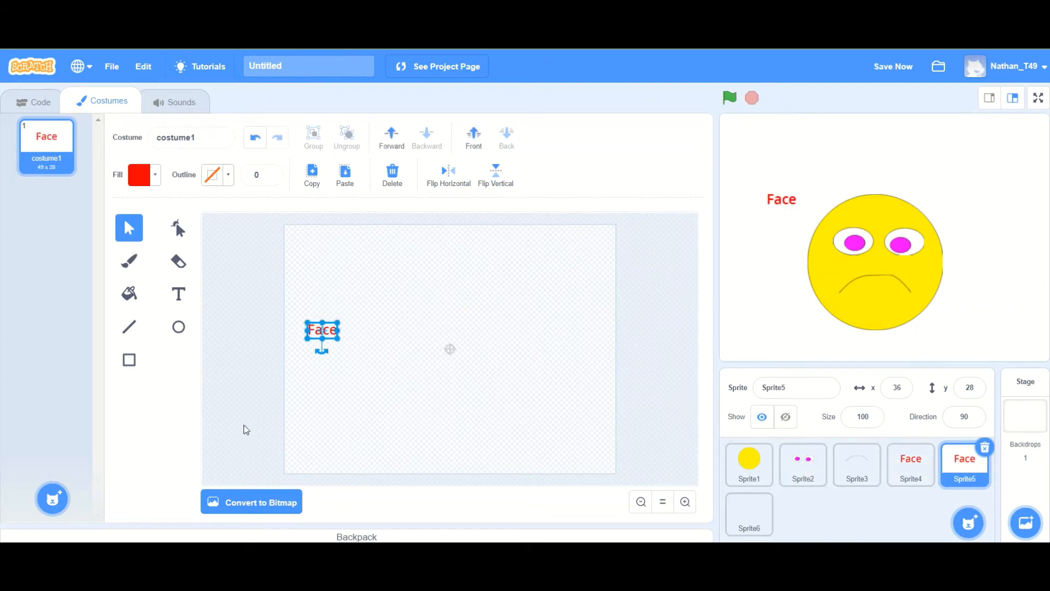
{"action": "double_click", "coordinate": [334, 330]}
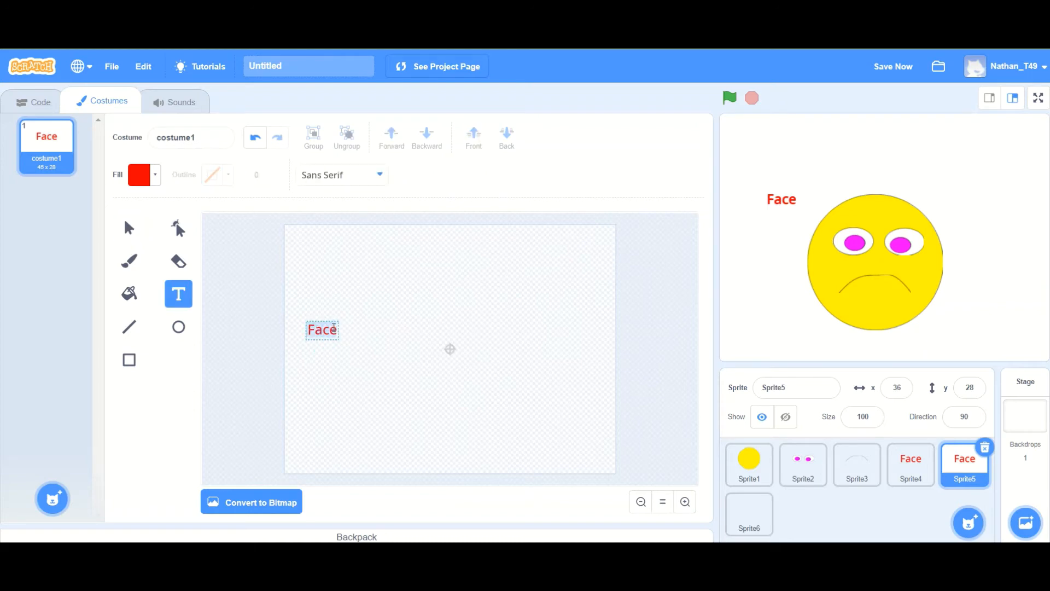
{"action": "type", "text": "Eyes"}
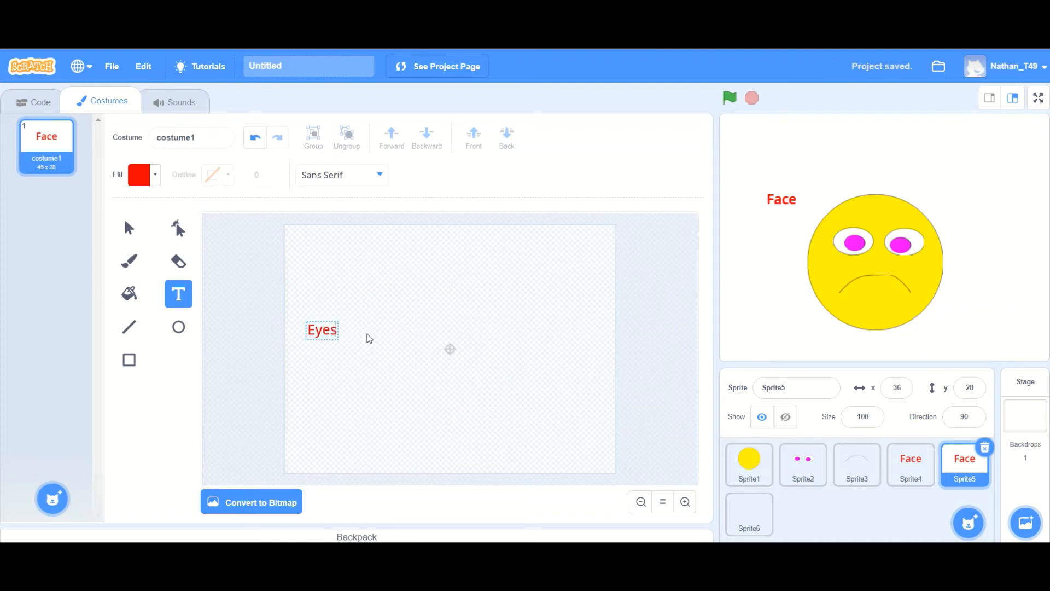
Nudge the "Eyes" text straight down so it sits below the "Face" label, beside the head
{"action": "left_click", "coordinate": [134, 225]}
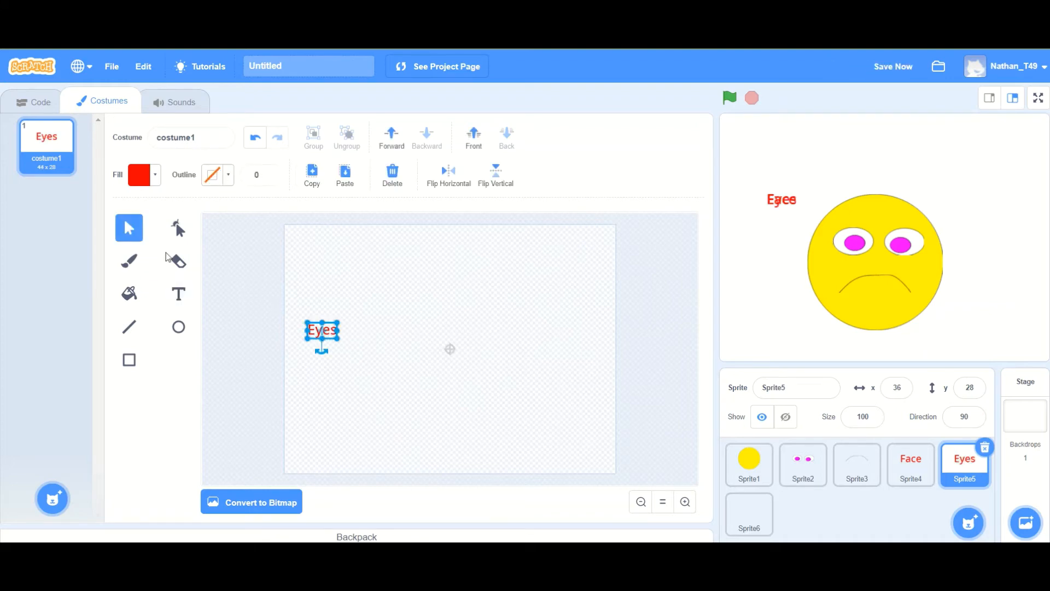
{"action": "key", "text": "Down"}
{"action": "key", "text": "Down"}
{"action": "key", "text": "Down"}
{"action": "key", "text": "Down"}
{"action": "key", "text": "Down"}
{"action": "key", "text": "Down"}
{"action": "key", "text": "Down"}
{"action": "key", "text": "Down"}
{"action": "key", "text": "Down"}
{"action": "key", "text": "Down"}
{"action": "key", "text": "Down"}
{"action": "key", "text": "Down"}
{"action": "key", "text": "Down"}
{"action": "key", "text": "Down"}
{"action": "key", "text": "Down"}
{"action": "key", "text": "Down"}
{"action": "key", "text": "Down"}
{"action": "key", "text": "Down"}
{"action": "key", "text": "Down"}
{"action": "key", "text": "Down"}
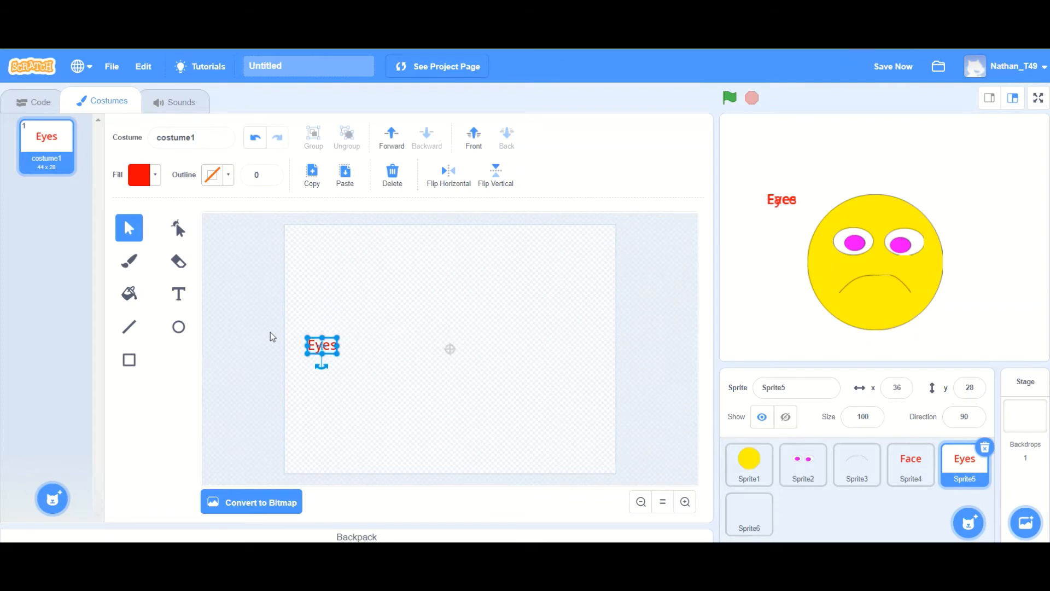
{"action": "key", "text": "Down"}
{"action": "key", "text": "Down"}
{"action": "key", "text": "Down"}
{"action": "key", "text": "Down"}
{"action": "key", "text": "Down"}
{"action": "key", "text": "Down"}
{"action": "key", "text": "Down"}
{"action": "key", "text": "Down"}
{"action": "key", "text": "Down"}
{"action": "key", "text": "Down"}
{"action": "key", "text": "Down"}
{"action": "key", "text": "Down"}
{"action": "key", "text": "Down"}
{"action": "key", "text": "Down"}
{"action": "key", "text": "Down"}
{"action": "key", "text": "Down"}
{"action": "key", "text": "Down"}
{"action": "key", "text": "Down"}
{"action": "key", "text": "Down"}
{"action": "key", "text": "Down"}
{"action": "key", "text": "Down"}
{"action": "key", "text": "Down"}
{"action": "key", "text": "Down"}
{"action": "key", "text": "Down"}
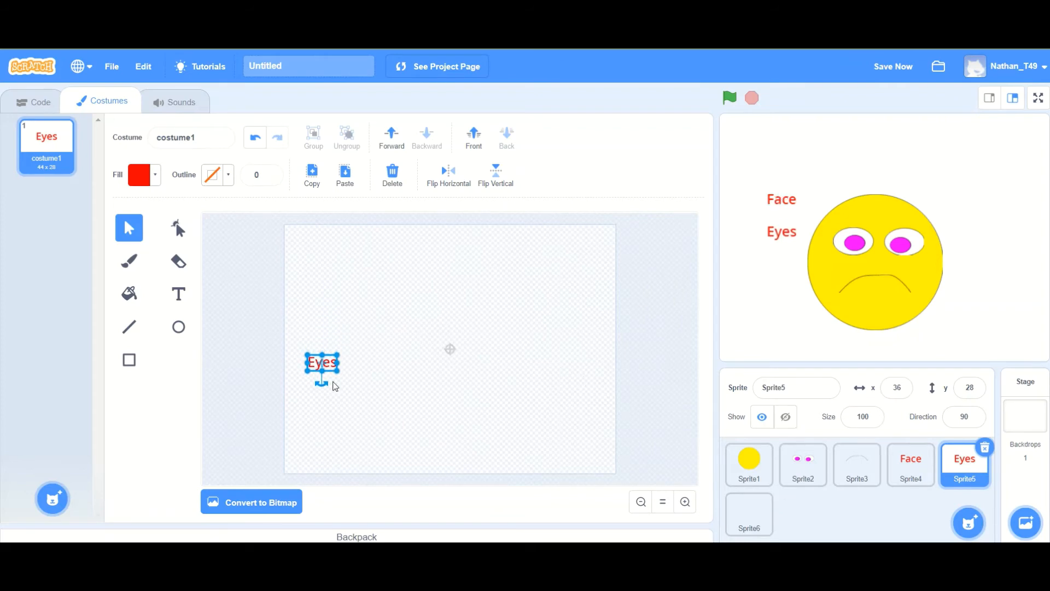
Copy the "Eyes" text into Sprite6's blank costume and change the wording to "Mouth"
{"action": "left_click_drag", "start_coordinate": [300, 344], "coordinate": [360, 385]}
{"action": "left_click", "coordinate": [739, 505]}
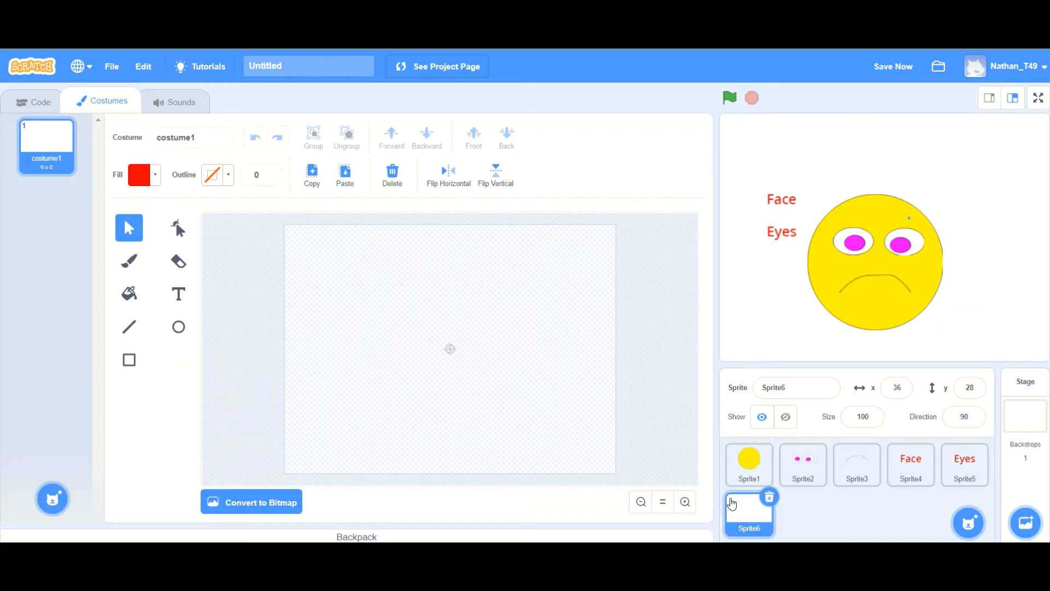
{"action": "key", "text": "ctrl+v"}
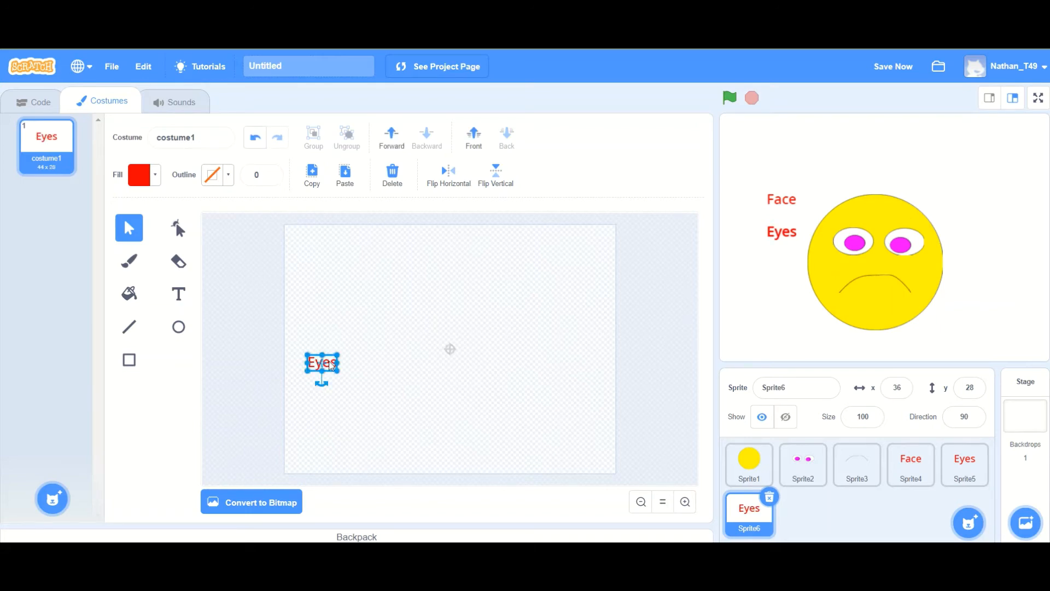
{"action": "double_click", "coordinate": [331, 362]}
{"action": "type", "text": "Mouth"}
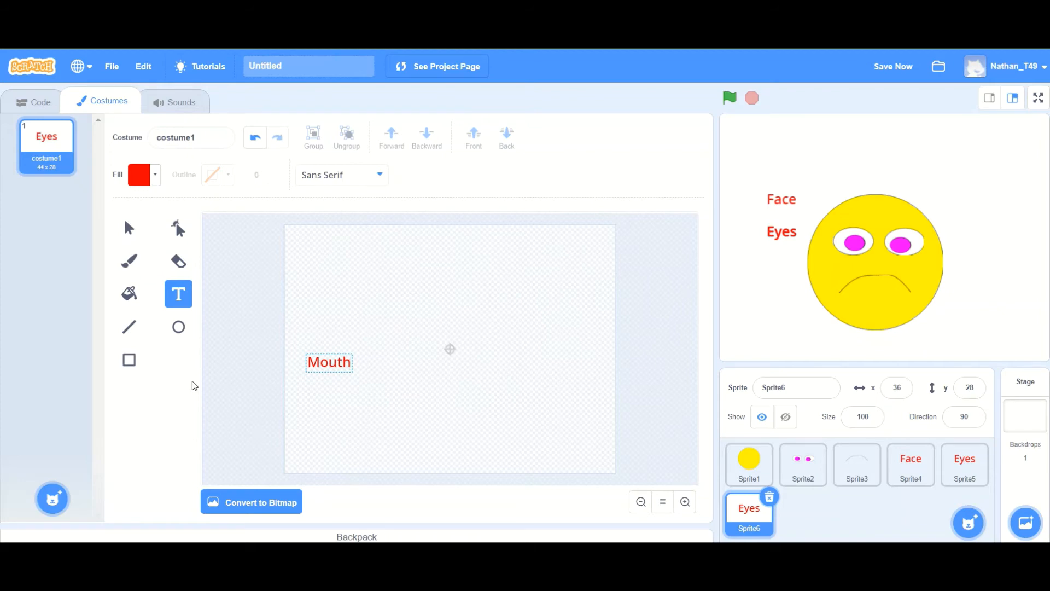
{"action": "left_click", "coordinate": [210, 320]}
Nudge the "Mouth" text down and slightly left to sit level with the mouth, and lower Sprite5's "Eyes" text to line up with the eyes
{"action": "left_click", "coordinate": [129, 228]}
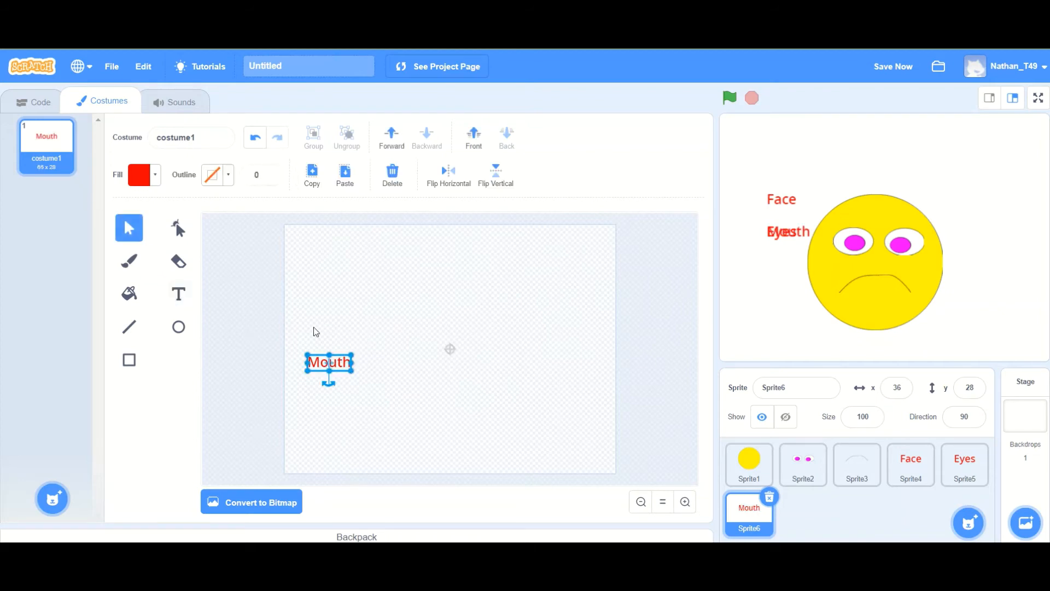
{"action": "key", "text": "Down"}
{"action": "key", "text": "Down"}
{"action": "key", "text": "Down"}
{"action": "key", "text": "Down"}
{"action": "key", "text": "Down"}
{"action": "key", "text": "Down"}
{"action": "key", "text": "Down"}
{"action": "key", "text": "Down"}
{"action": "key", "text": "Down"}
{"action": "key", "text": "Down"}
{"action": "key", "text": "Down"}
{"action": "key", "text": "Down"}
{"action": "key", "text": "Down"}
{"action": "key", "text": "Down"}
{"action": "key", "text": "Down"}
{"action": "key", "text": "Down"}
{"action": "key", "text": "Down"}
{"action": "key", "text": "Down"}
{"action": "key", "text": "Down"}
{"action": "key", "text": "Down"}
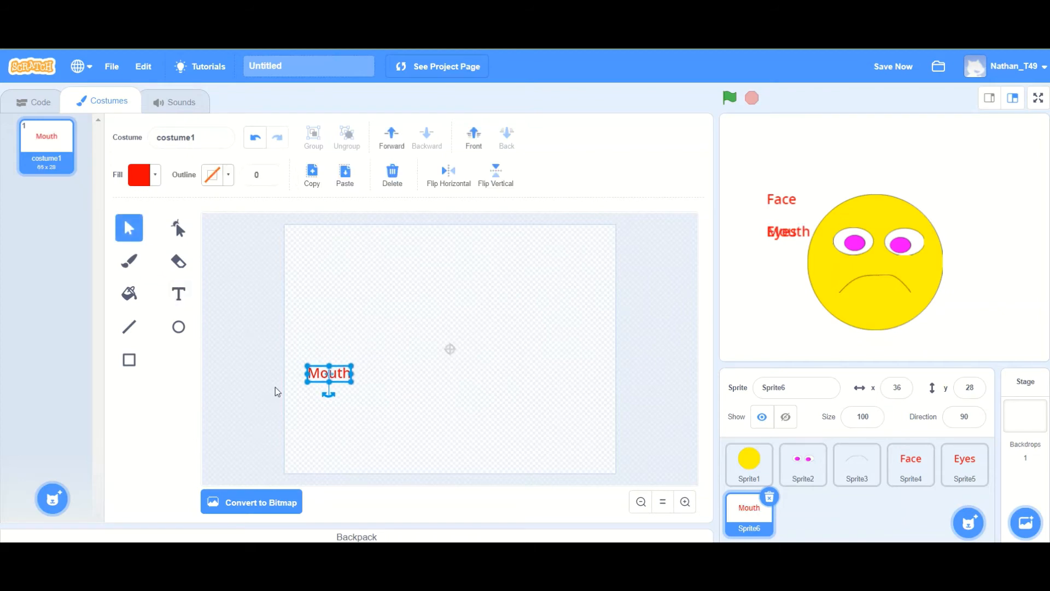
{"action": "key", "text": "Down"}
{"action": "key", "text": "Down"}
{"action": "key", "text": "Down"}
{"action": "key", "text": "Down"}
{"action": "key", "text": "Down"}
{"action": "key", "text": "Down"}
{"action": "key", "text": "Down"}
{"action": "key", "text": "Down"}
{"action": "key", "text": "Down"}
{"action": "key", "text": "Down"}
{"action": "key", "text": "Down"}
{"action": "key", "text": "Down"}
{"action": "key", "text": "Down"}
{"action": "key", "text": "Down"}
{"action": "key", "text": "Down"}
{"action": "key", "text": "Down"}
{"action": "key", "text": "Down"}
{"action": "key", "text": "Down"}
{"action": "key", "text": "Down"}
{"action": "key", "text": "Down"}
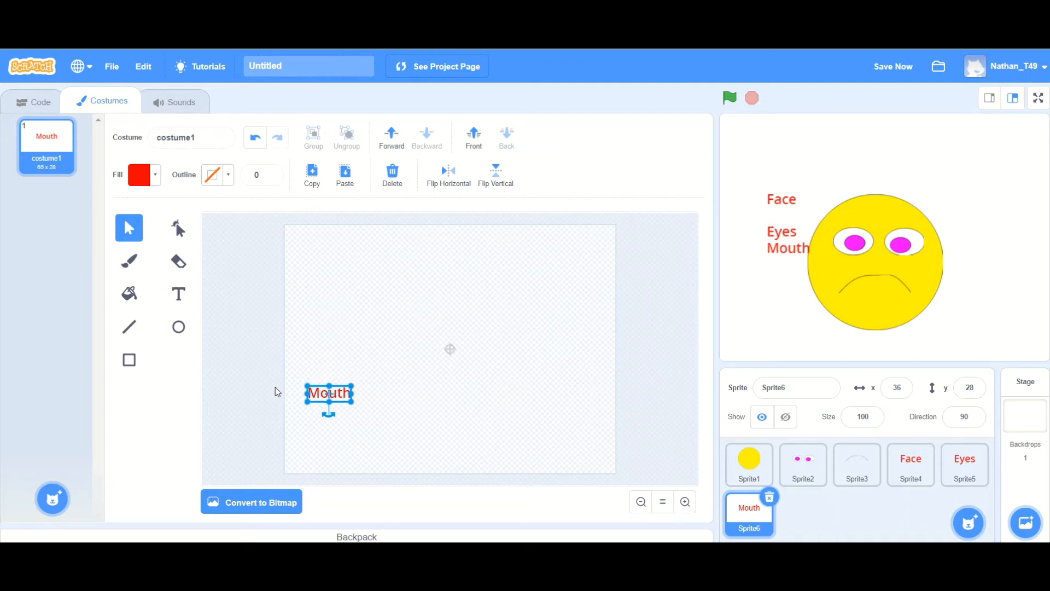
{"action": "key", "text": "Down"}
{"action": "key", "text": "Down"}
{"action": "key", "text": "Down"}
{"action": "key", "text": "Down"}
{"action": "key", "text": "Down"}
{"action": "key", "text": "Down"}
{"action": "key", "text": "Down"}
{"action": "key", "text": "Down"}
{"action": "key", "text": "Down"}
{"action": "key", "text": "Down"}
{"action": "key", "text": "Down"}
{"action": "key", "text": "Down"}
{"action": "key", "text": "Down"}
{"action": "key", "text": "Down"}
{"action": "key", "text": "Down"}
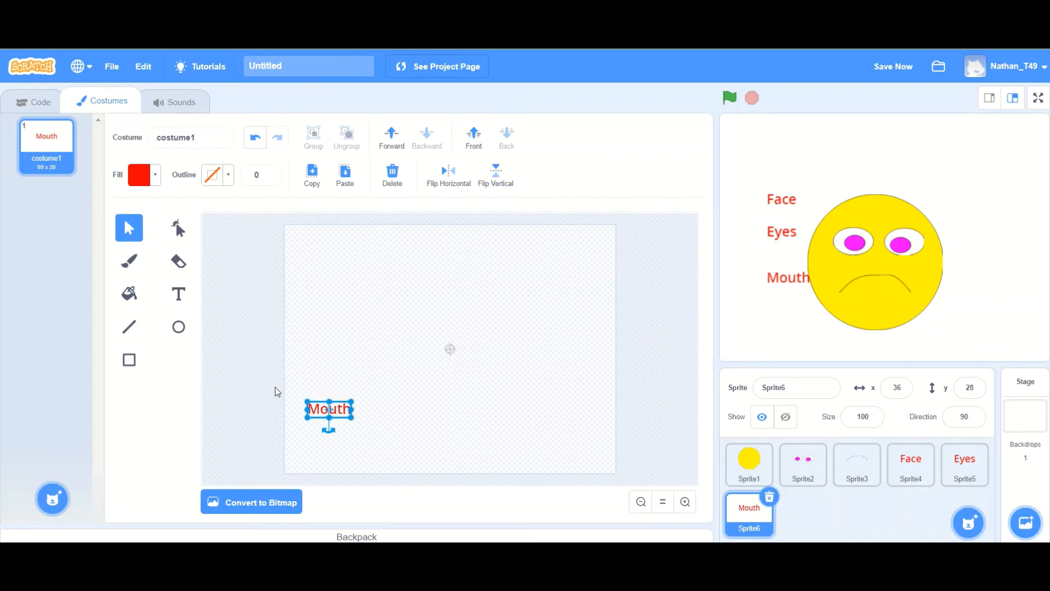
{"action": "key", "text": "Down"}
{"action": "key", "text": "Down"}
{"action": "key", "text": "Down"}
{"action": "key", "text": "Down"}
{"action": "key", "text": "Down"}
{"action": "key", "text": "Down"}
{"action": "key", "text": "Down"}
{"action": "key", "text": "Down"}
{"action": "key", "text": "Down"}
{"action": "key", "text": "Down"}
{"action": "key", "text": "Down"}
{"action": "key", "text": "Down"}
{"action": "key", "text": "Down"}
{"action": "key", "text": "Down"}
{"action": "key", "text": "Down"}
{"action": "key", "text": "Down"}
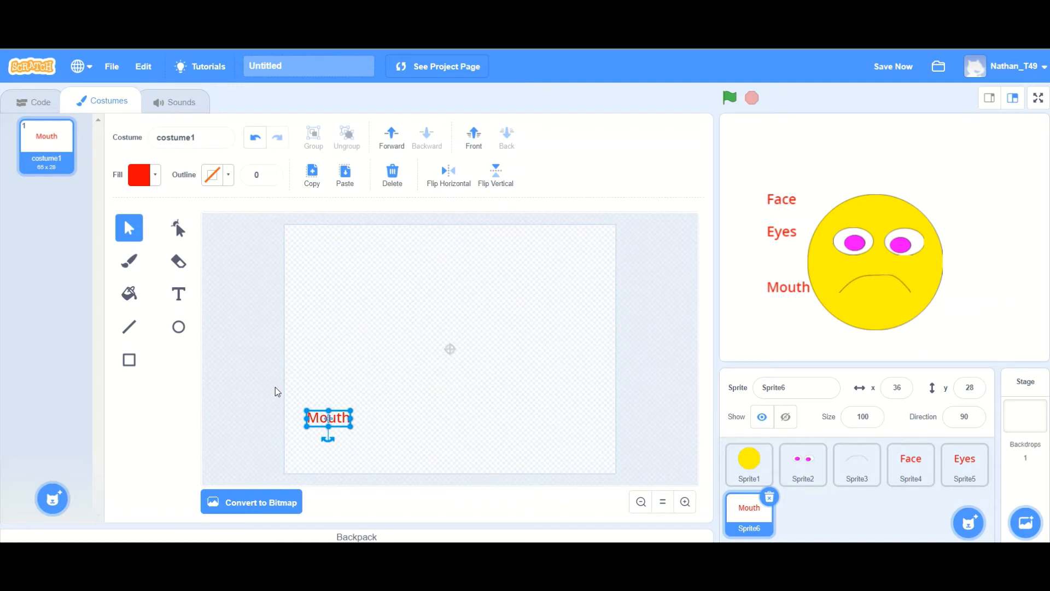
{"action": "key", "text": "Left"}
{"action": "key", "text": "Left"}
{"action": "left_click", "coordinate": [965, 465]}
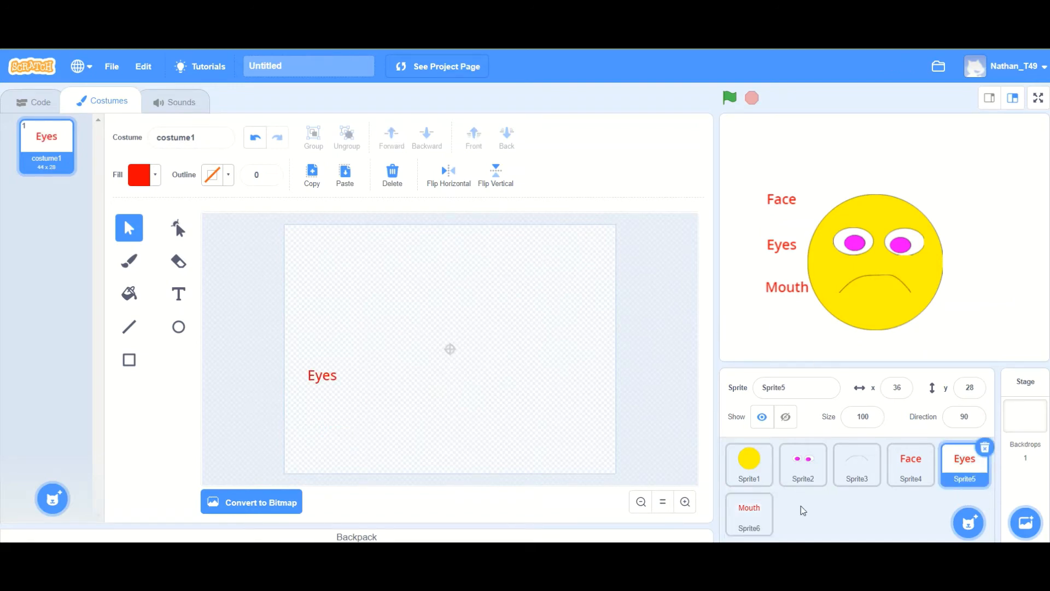
Script the head sprite, Sprite1, to go to the next costume when it receives a new message named "Face"
{"action": "left_click", "coordinate": [757, 471]}
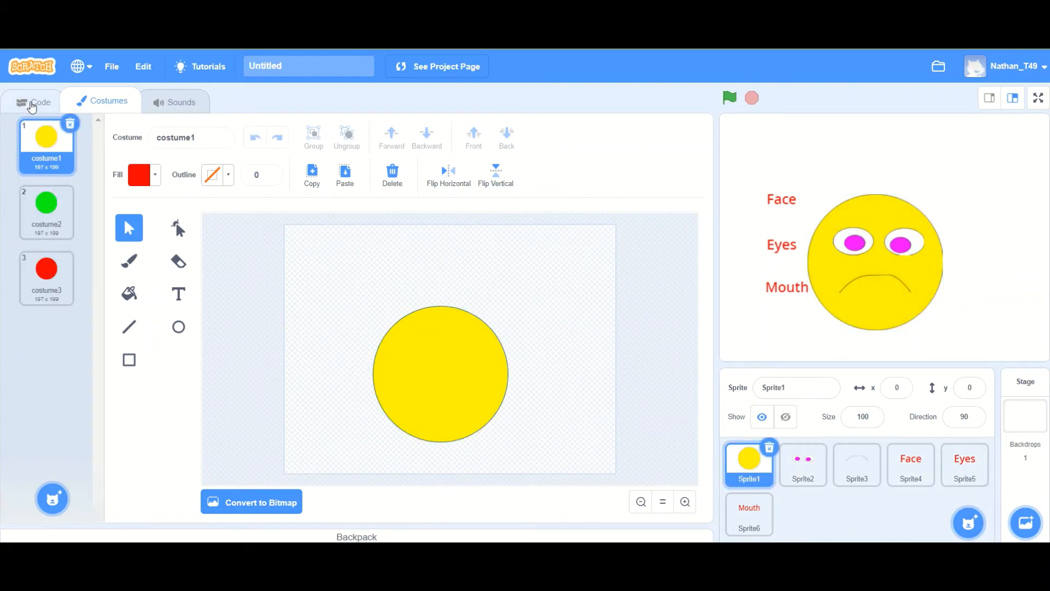
{"action": "left_click", "coordinate": [31, 104]}
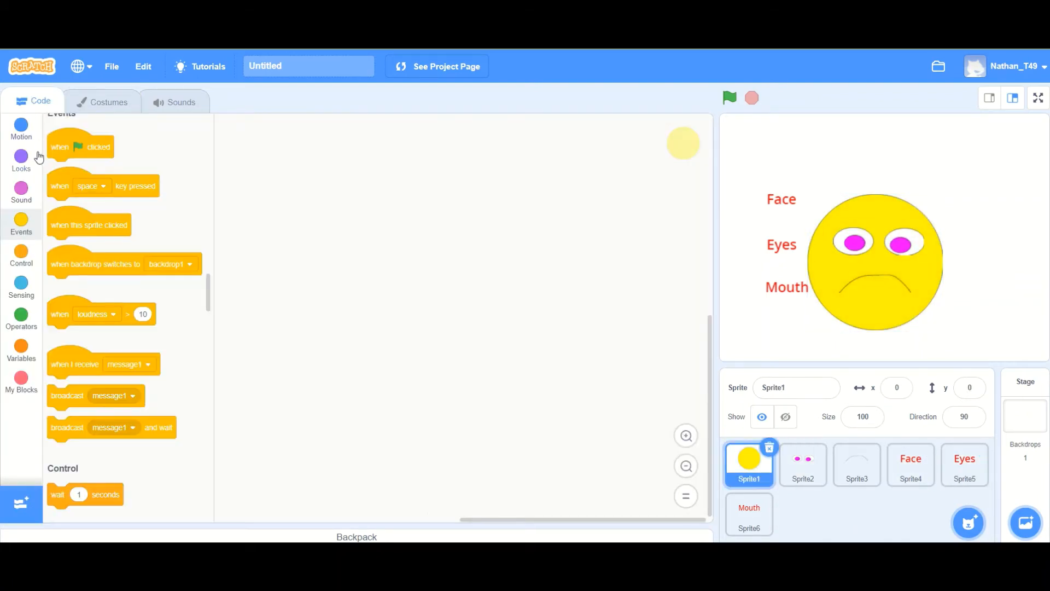
{"action": "left_click", "coordinate": [21, 224]}
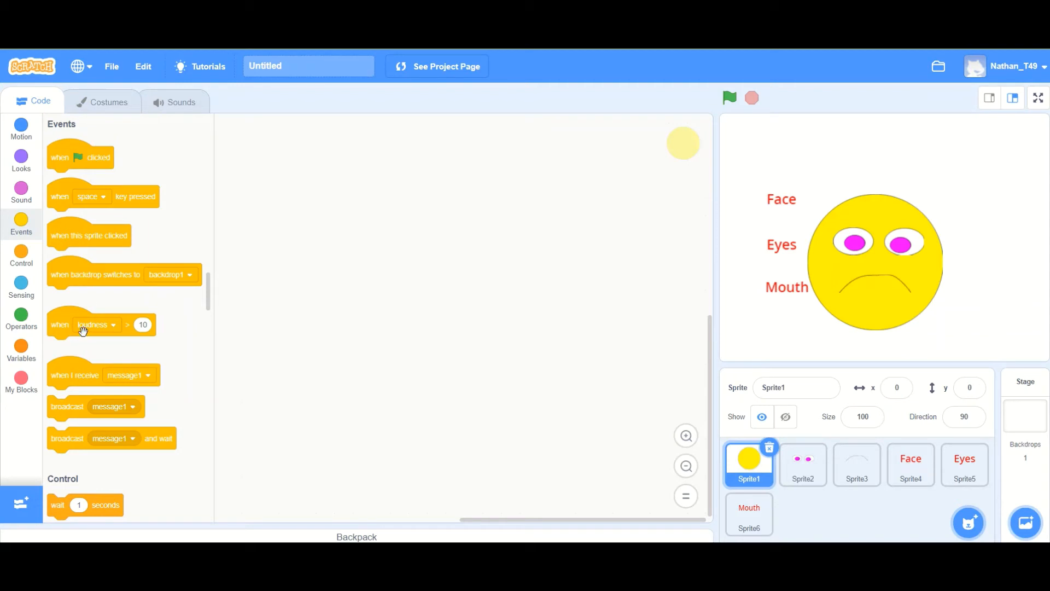
{"action": "left_click_drag", "start_coordinate": [75, 377], "coordinate": [407, 189]}
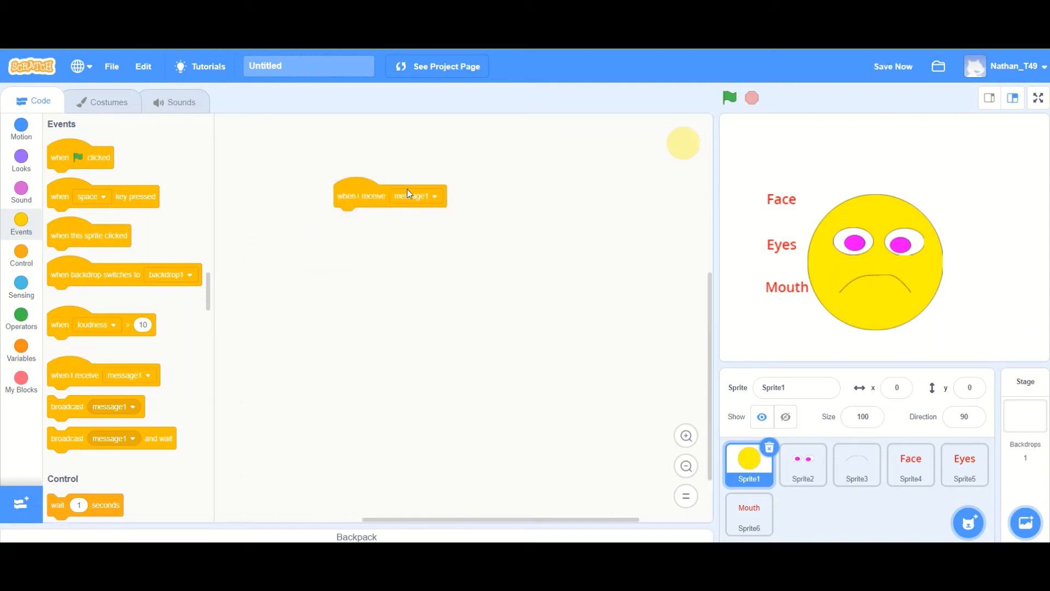
{"action": "left_click", "coordinate": [410, 197]}
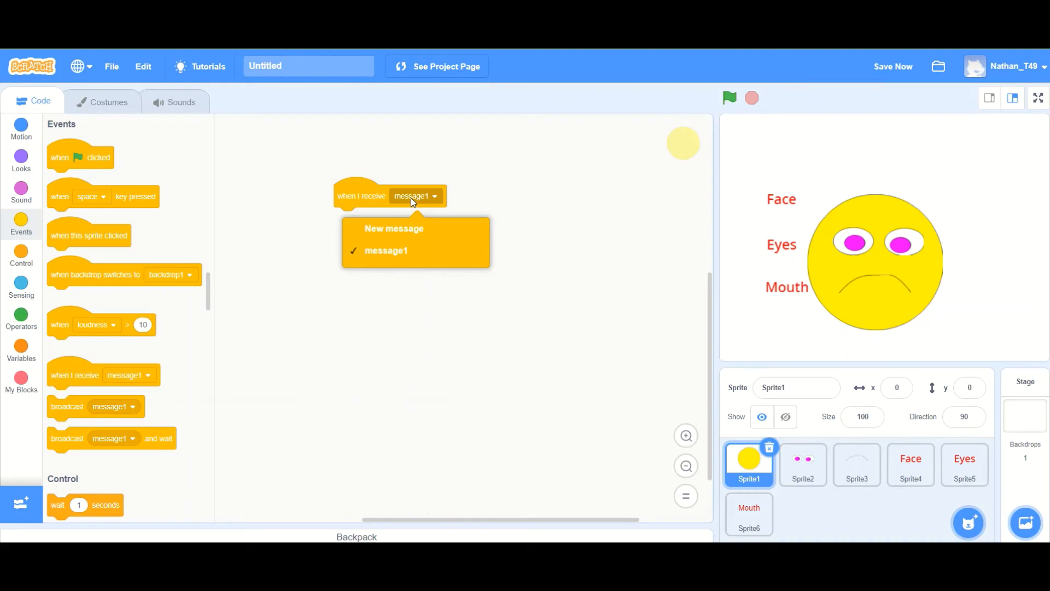
{"action": "left_click", "coordinate": [415, 230]}
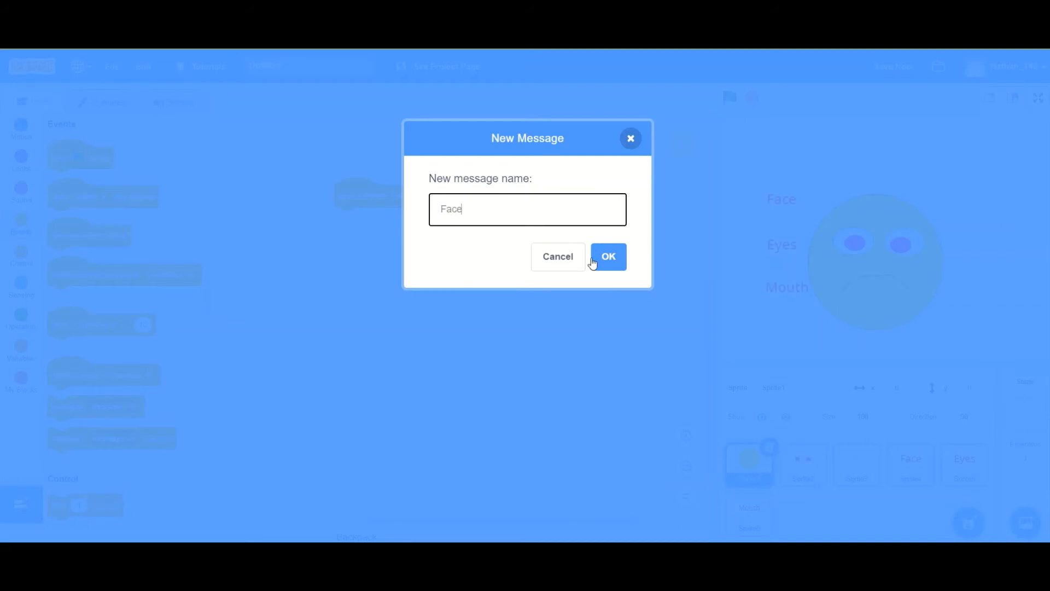
{"action": "left_click", "coordinate": [610, 260]}
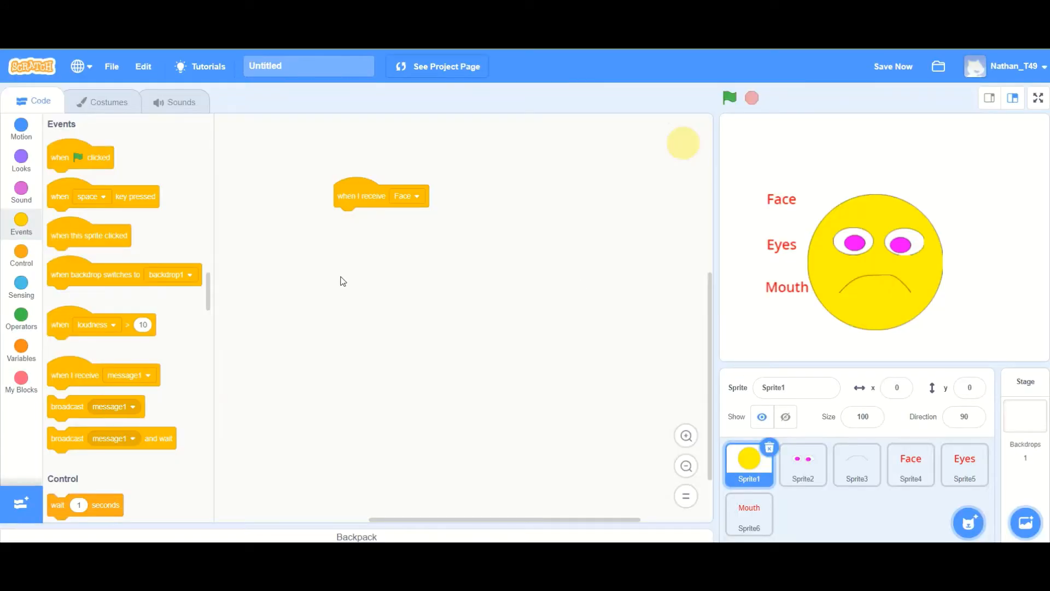
{"action": "left_click", "coordinate": [22, 163]}
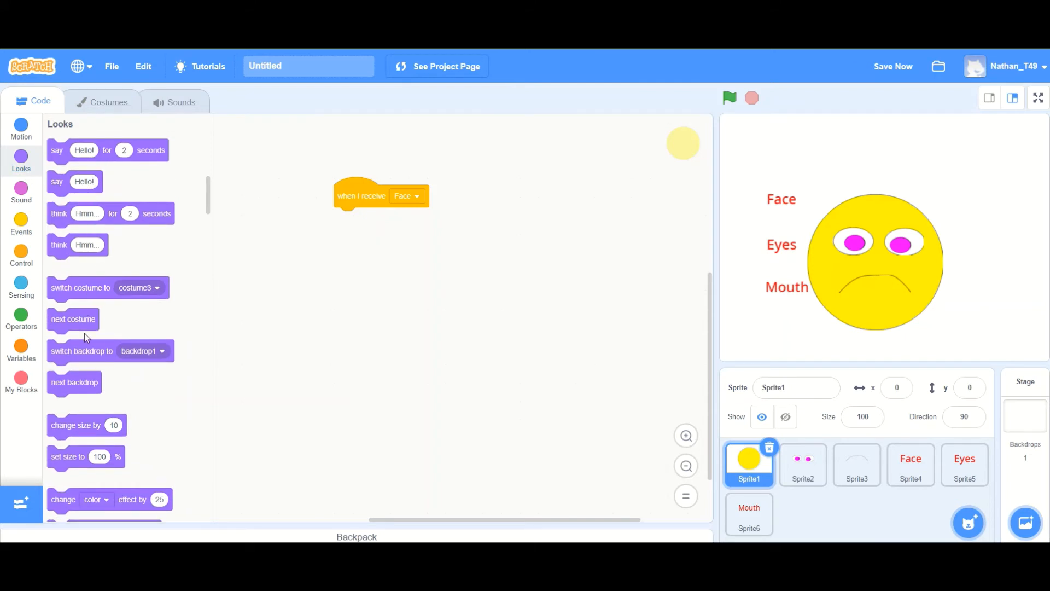
{"action": "left_click_drag", "start_coordinate": [72, 319], "coordinate": [359, 218]}
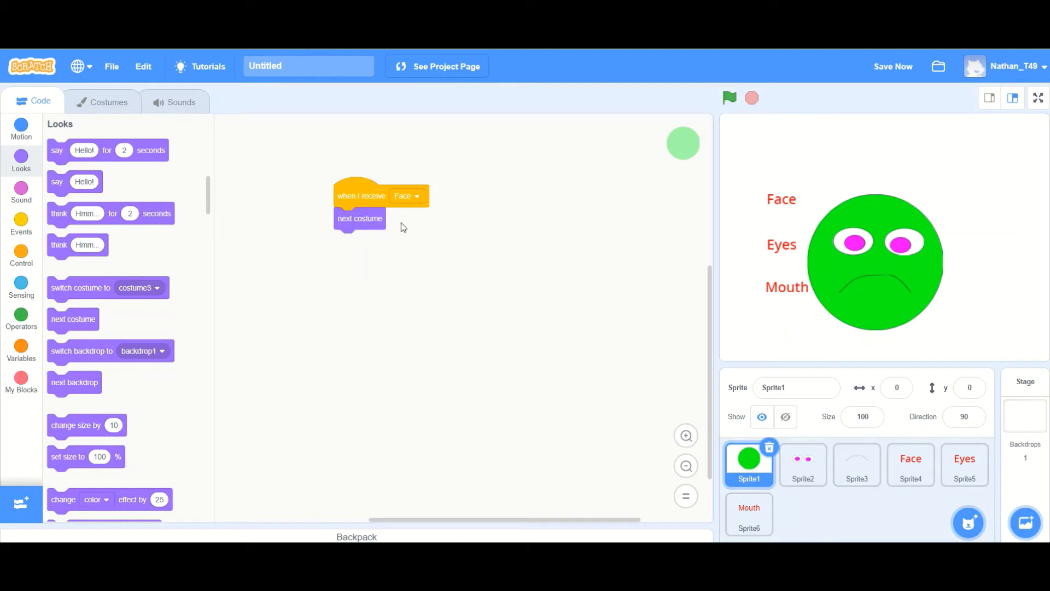
Script the "Face" label, Sprite4, to broadcast the Face message when this sprite is clicked
{"action": "left_click", "coordinate": [910, 460]}
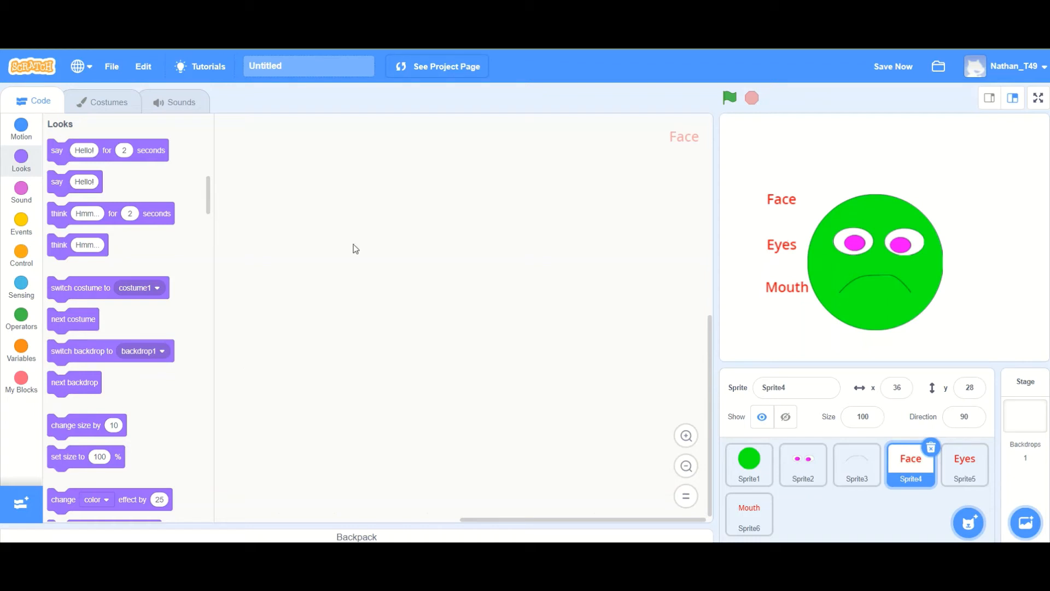
{"action": "left_click", "coordinate": [22, 222]}
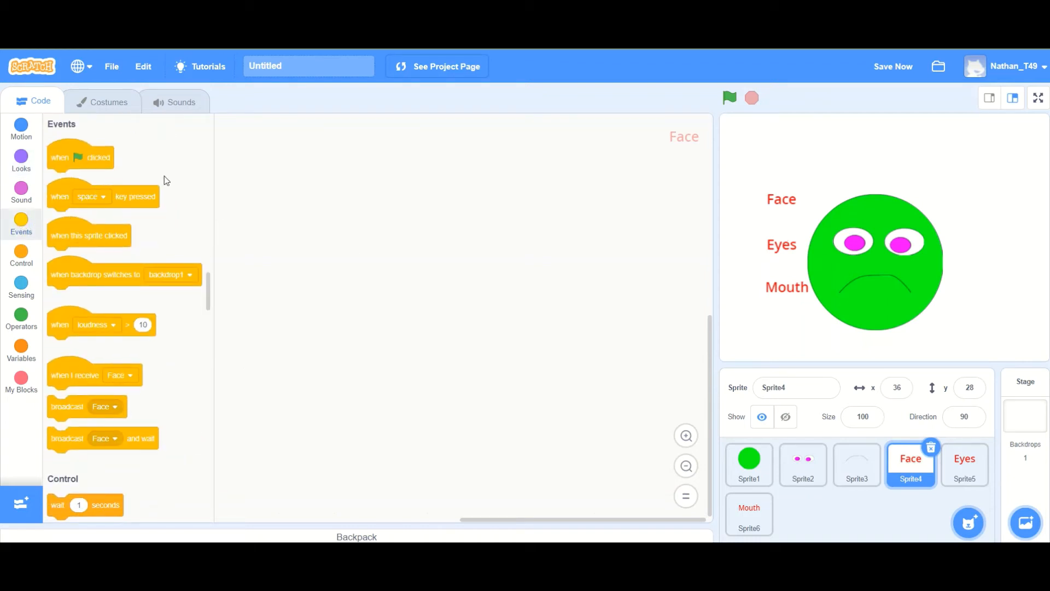
{"action": "left_click_drag", "start_coordinate": [107, 238], "coordinate": [362, 176]}
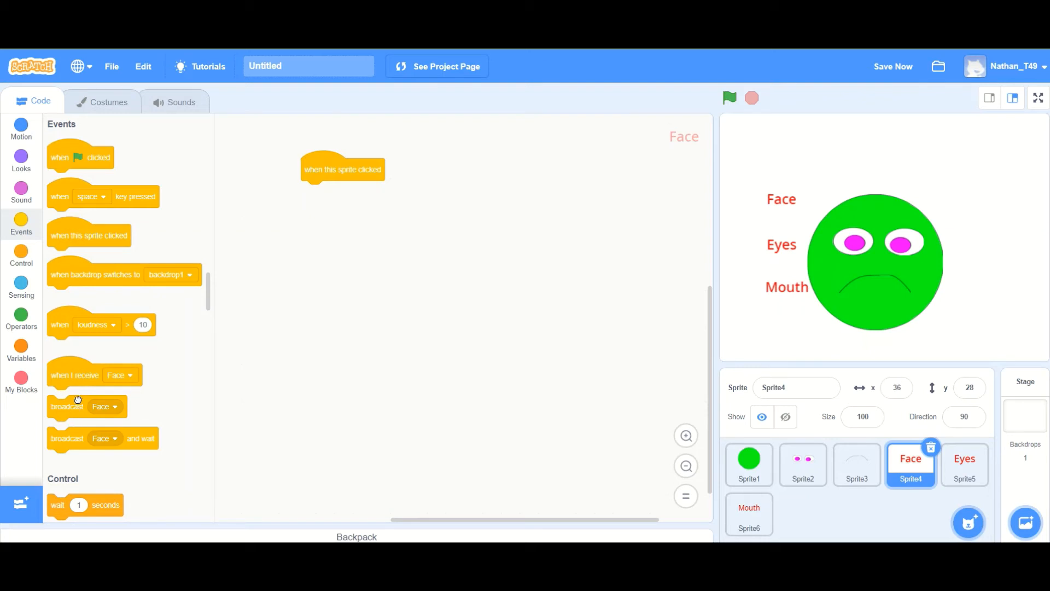
{"action": "left_click_drag", "start_coordinate": [80, 405], "coordinate": [325, 190]}
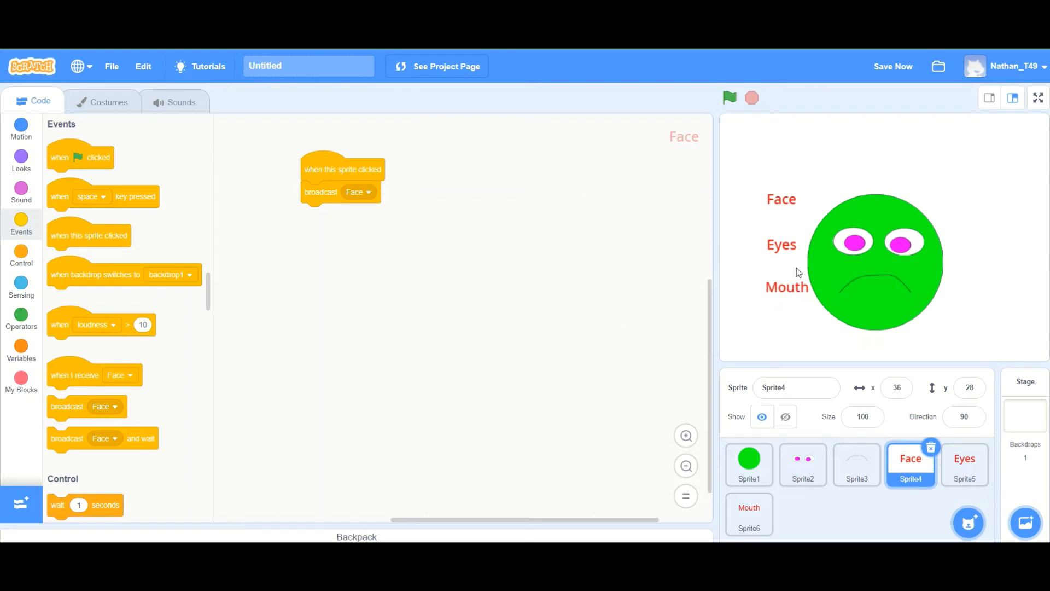
Test the "Face" label repeatedly on the full-screen stage to check that it cycles the head's costumes, and return to the editor
{"action": "left_click", "coordinate": [1038, 99]}
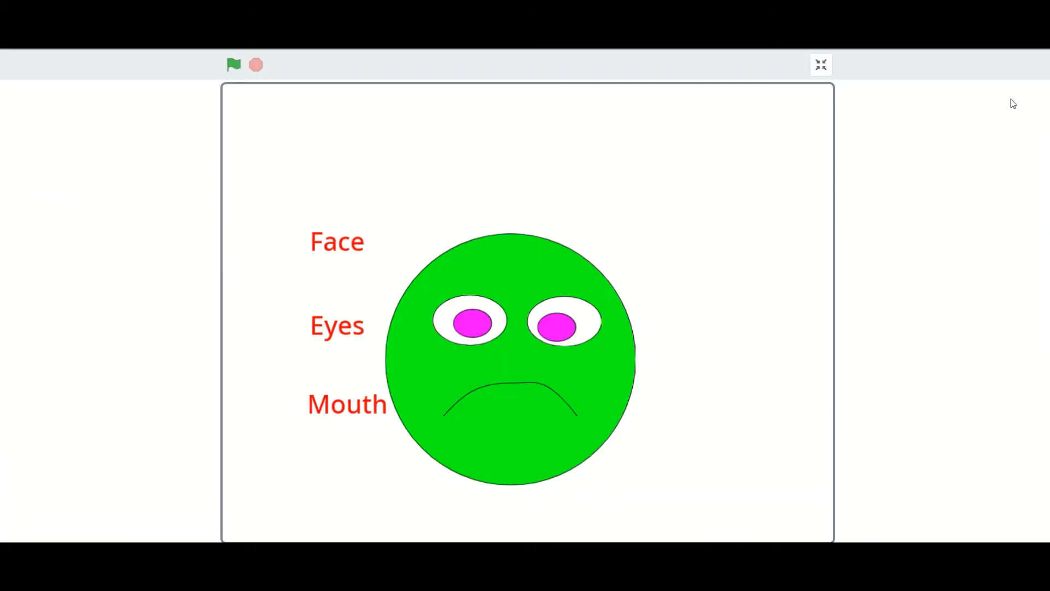
{"action": "left_click", "coordinate": [334, 244]}
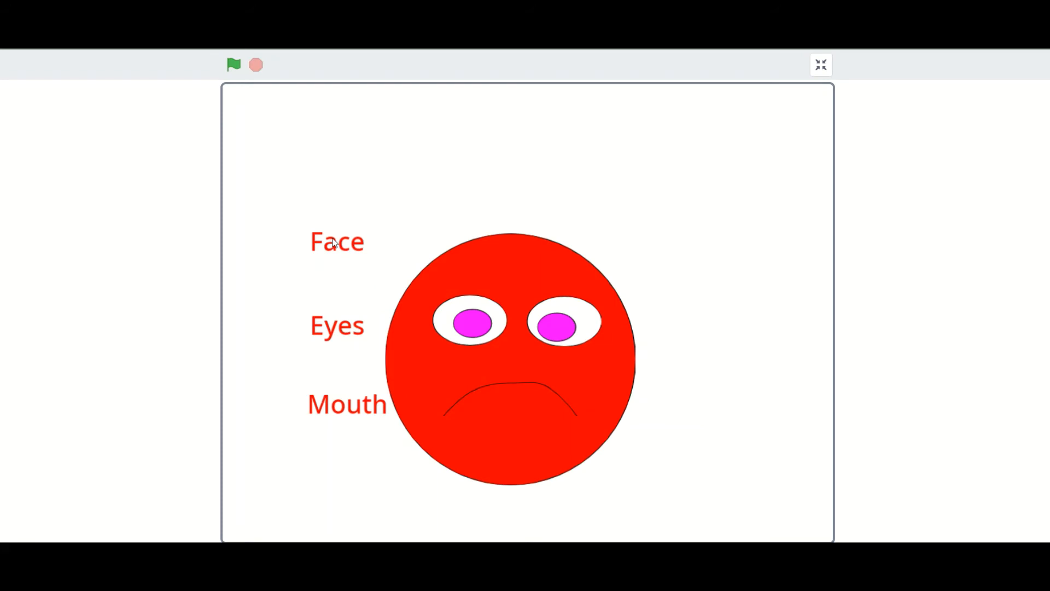
{"action": "left_click", "coordinate": [335, 244]}
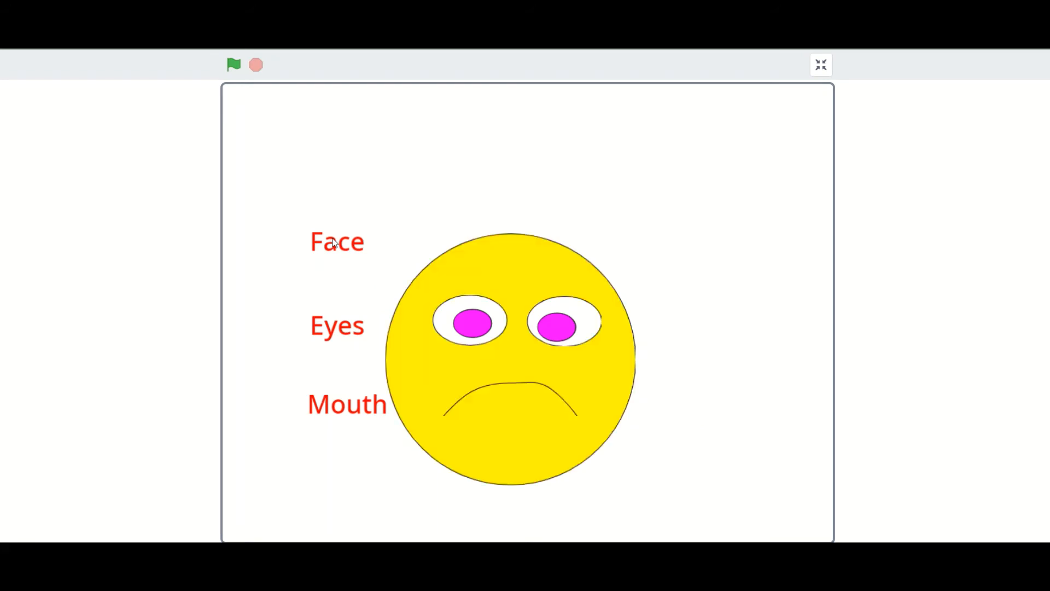
{"action": "left_click", "coordinate": [335, 243]}
{"action": "left_click", "coordinate": [335, 244]}
{"action": "left_click", "coordinate": [335, 243]}
{"action": "left_click", "coordinate": [334, 244]}
{"action": "left_click", "coordinate": [335, 243]}
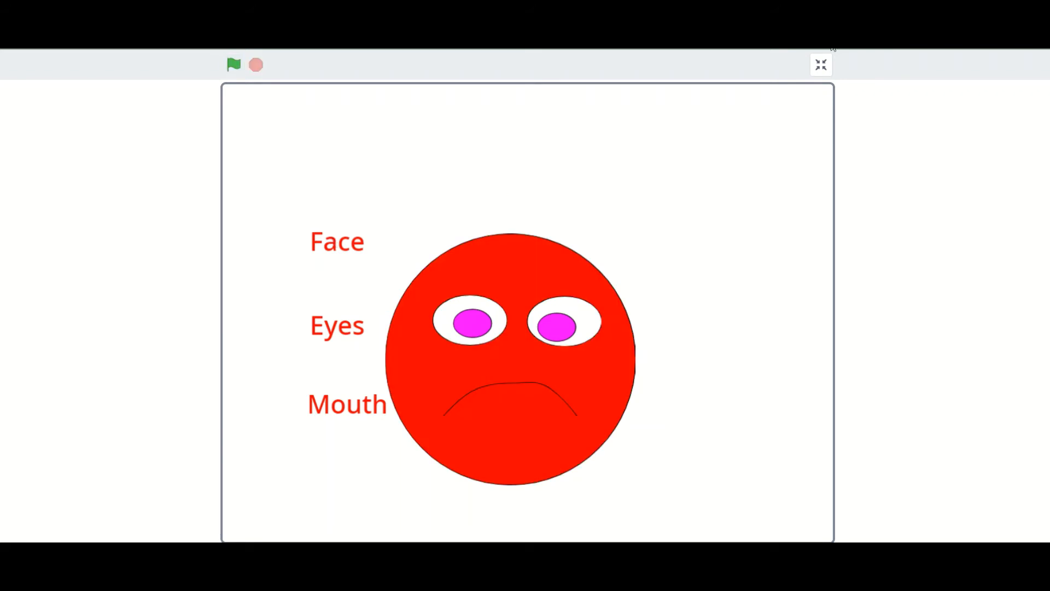
{"action": "left_click", "coordinate": [821, 66]}
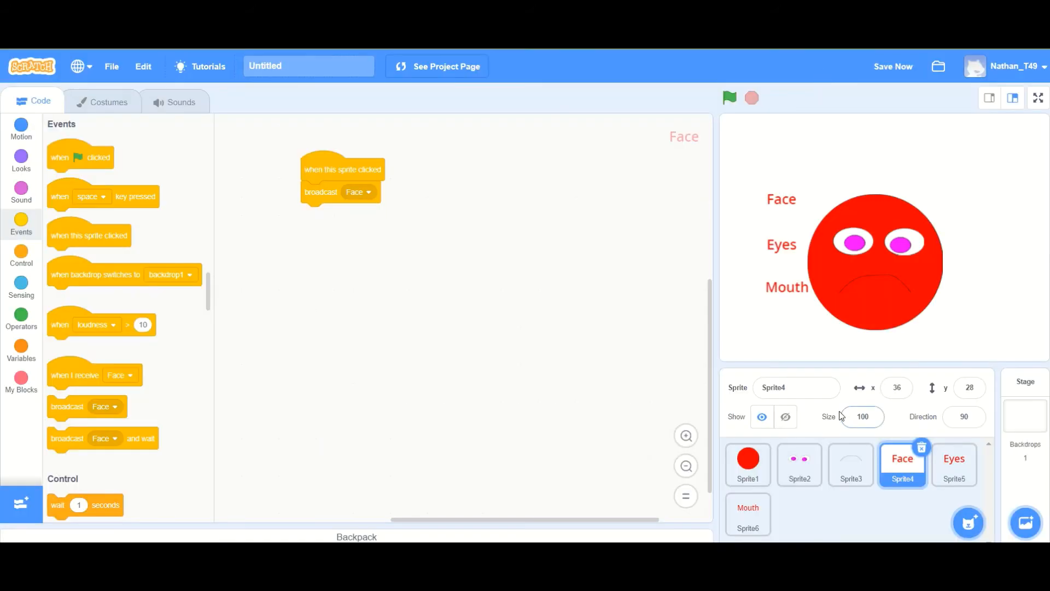
Script the eyes sprite, Sprite2, to go to the next costume when it receives a new message named "Eyes"
{"action": "left_click", "coordinate": [819, 461]}
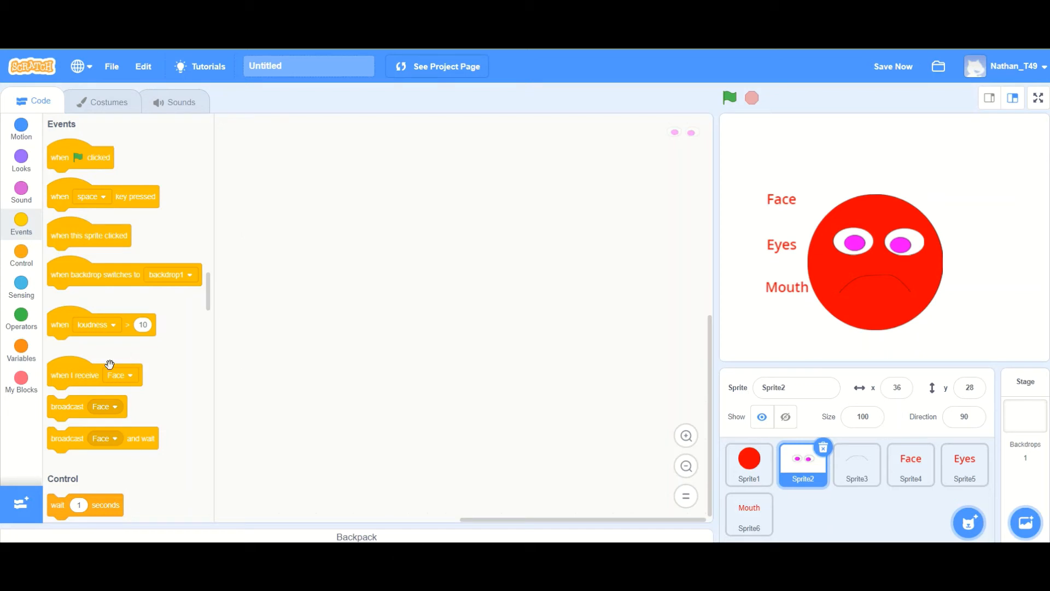
{"action": "left_click_drag", "start_coordinate": [73, 379], "coordinate": [437, 180]}
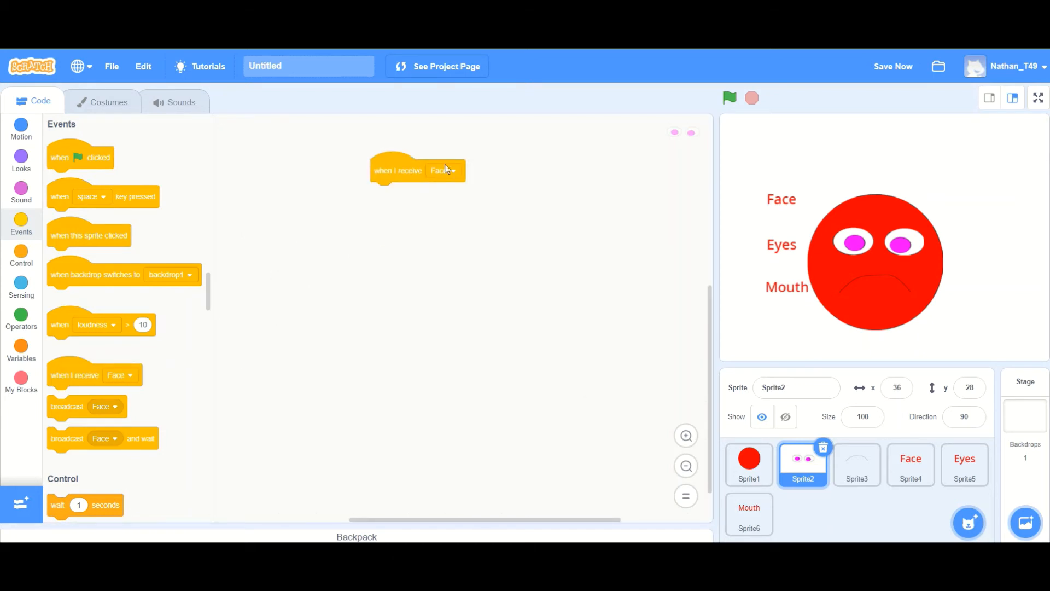
{"action": "left_click", "coordinate": [443, 170]}
{"action": "left_click", "coordinate": [404, 203]}
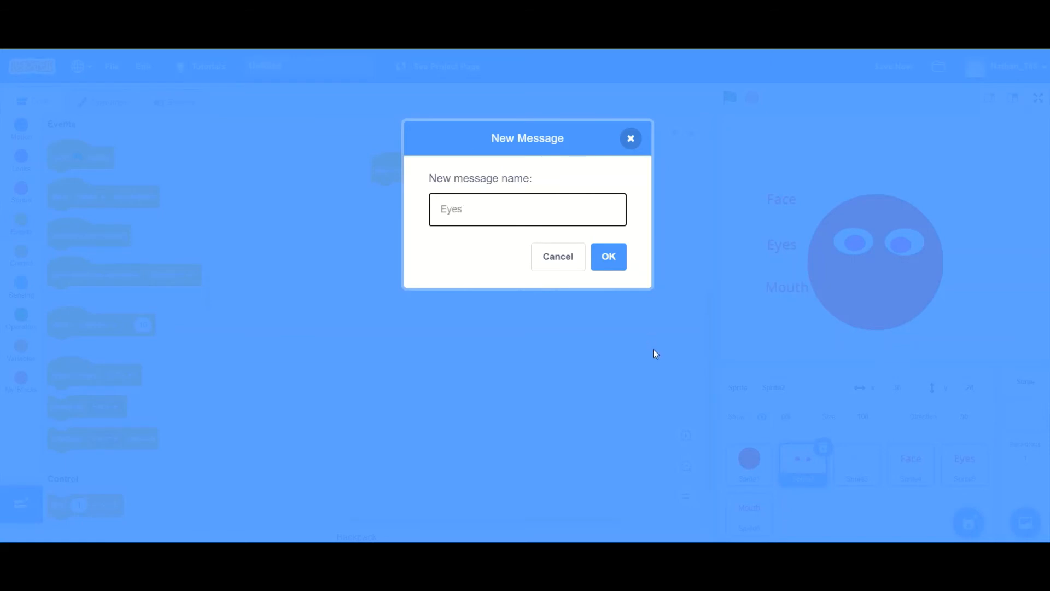
{"action": "left_click", "coordinate": [619, 255]}
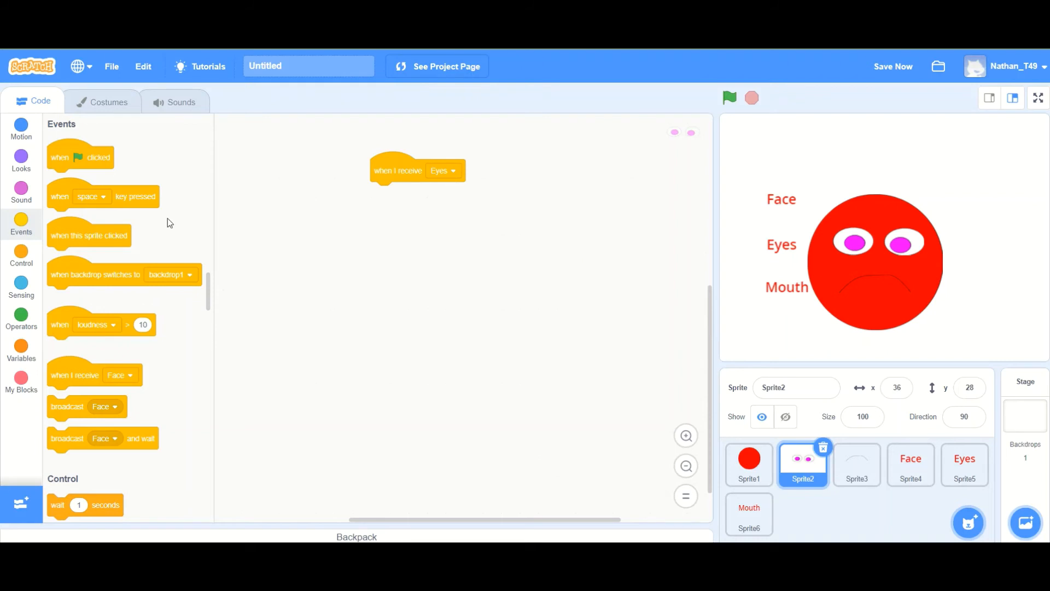
{"action": "left_click", "coordinate": [22, 159]}
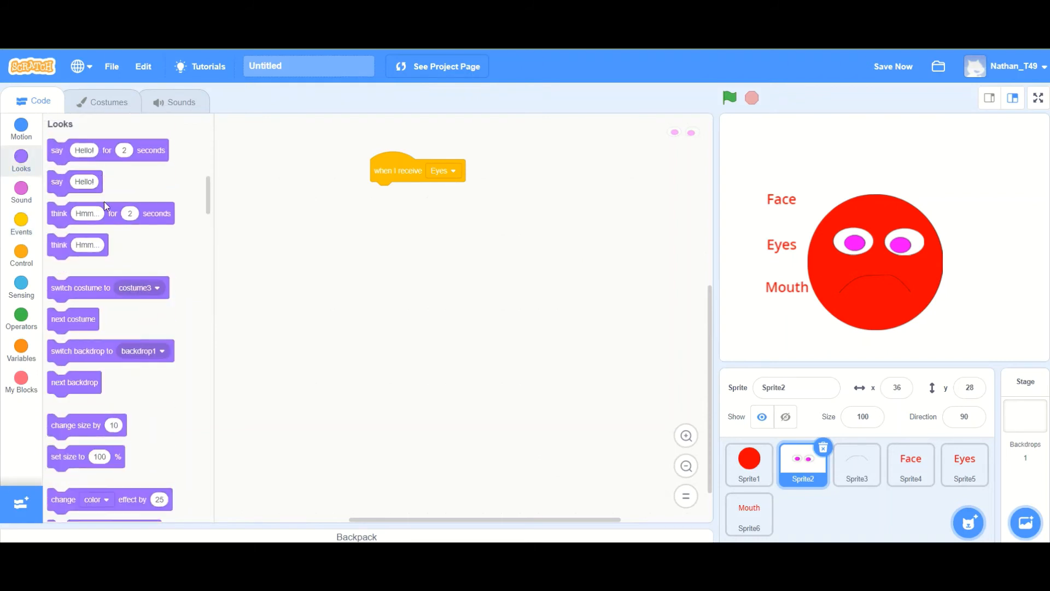
{"action": "left_click_drag", "start_coordinate": [78, 330], "coordinate": [391, 191]}
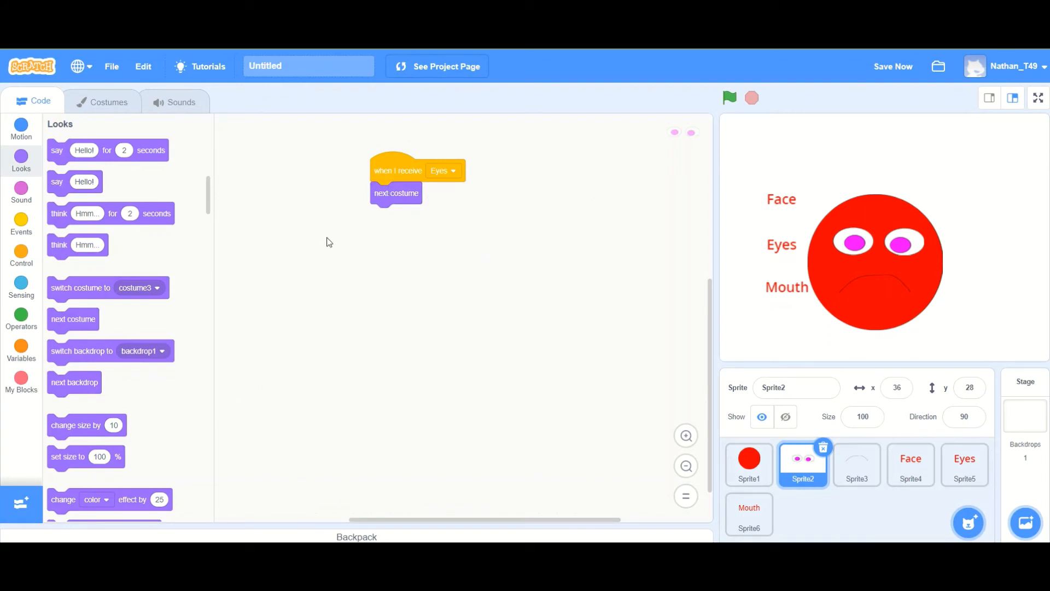
Script the "Eyes" label, Sprite5, to broadcast the Eyes message when this sprite is clicked
{"action": "left_click", "coordinate": [965, 464]}
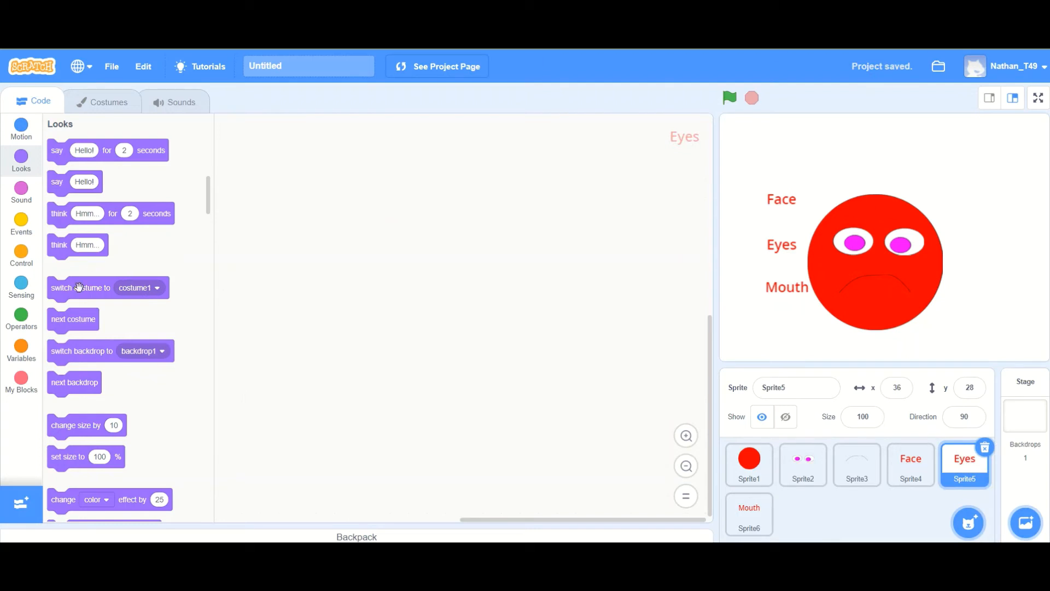
{"action": "left_click", "coordinate": [19, 233]}
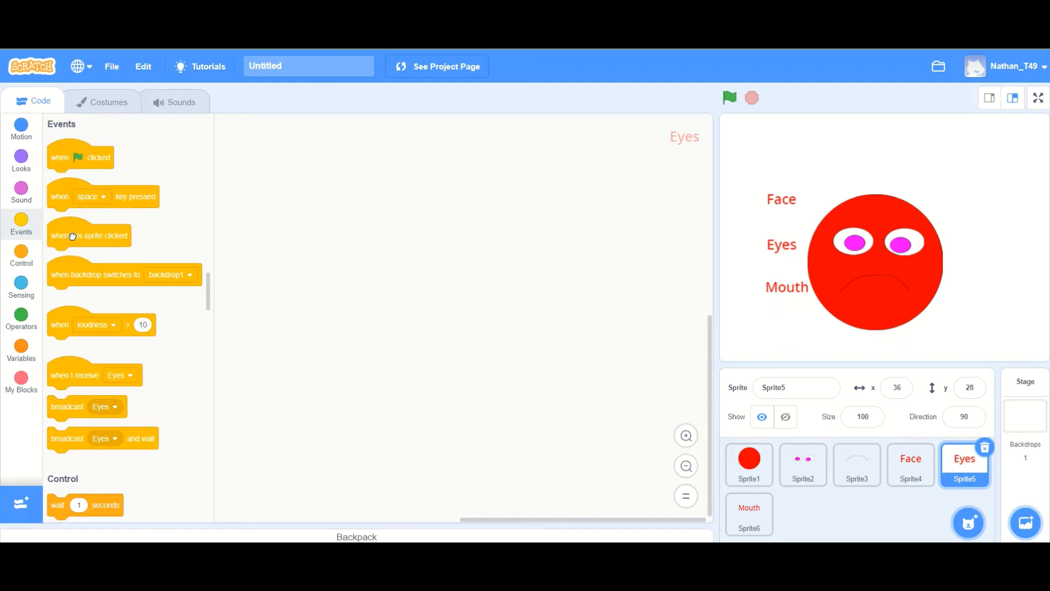
{"action": "left_click_drag", "start_coordinate": [71, 235], "coordinate": [365, 183]}
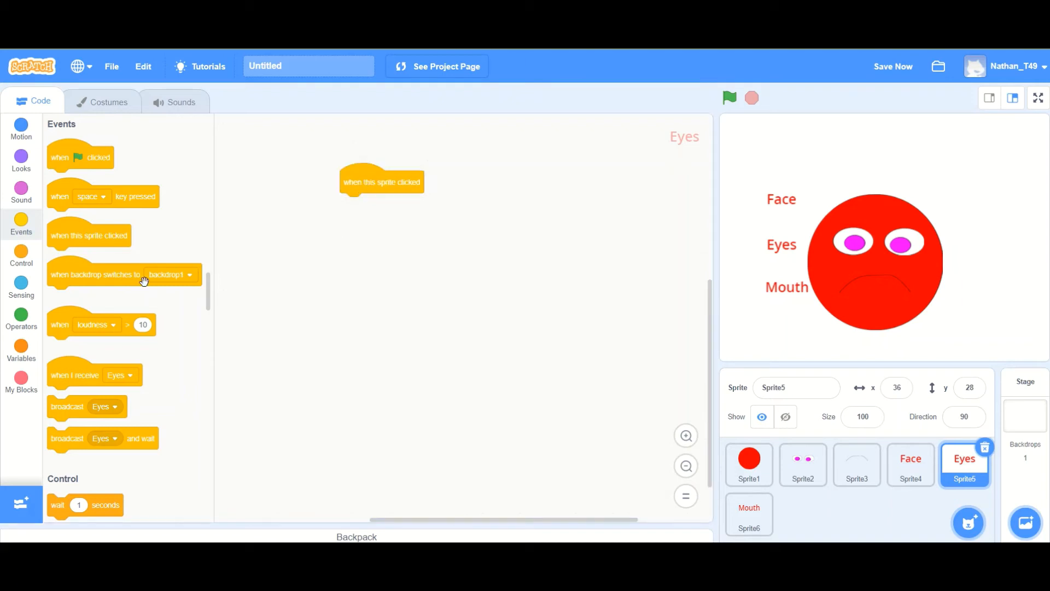
{"action": "left_click_drag", "start_coordinate": [71, 408], "coordinate": [394, 202]}
{"action": "left_click", "coordinate": [396, 204]}
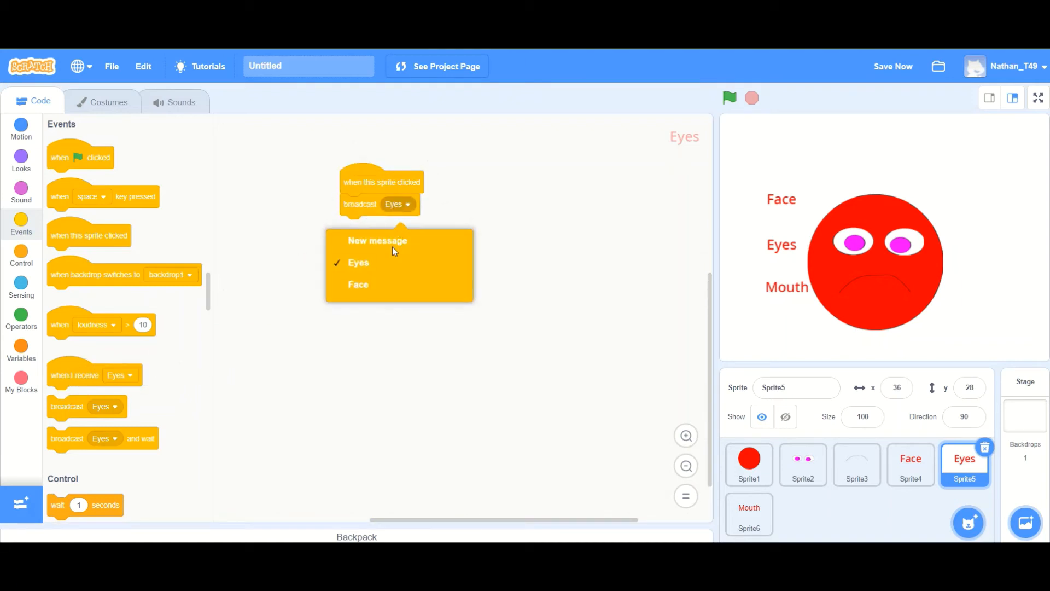
{"action": "left_click", "coordinate": [536, 241]}
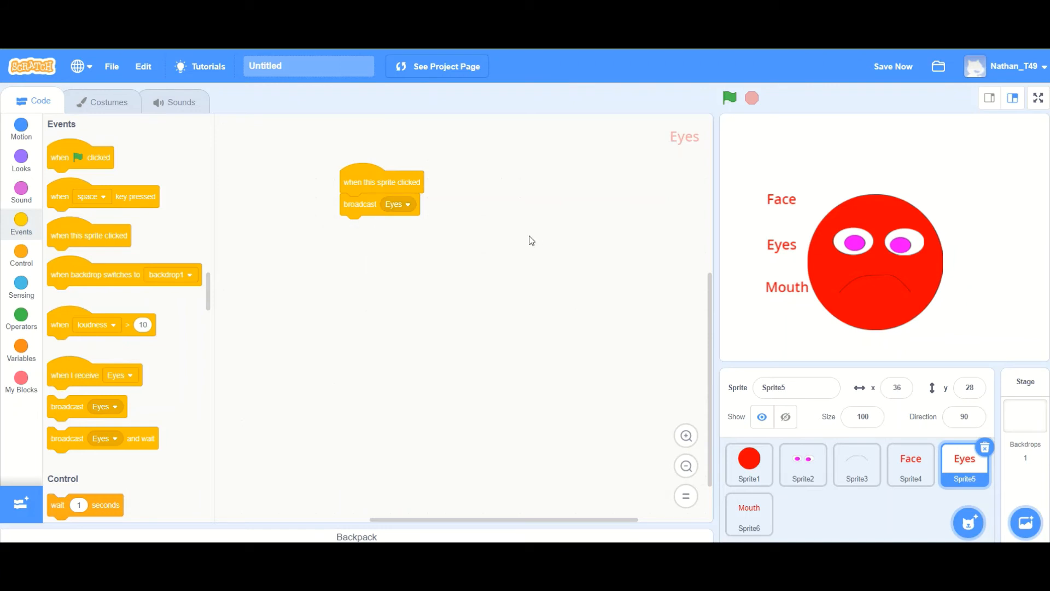
Script the mouth sprite, Sprite3, to go to the next costume when it receives a new message named "Mouth"
{"action": "left_click", "coordinate": [856, 463]}
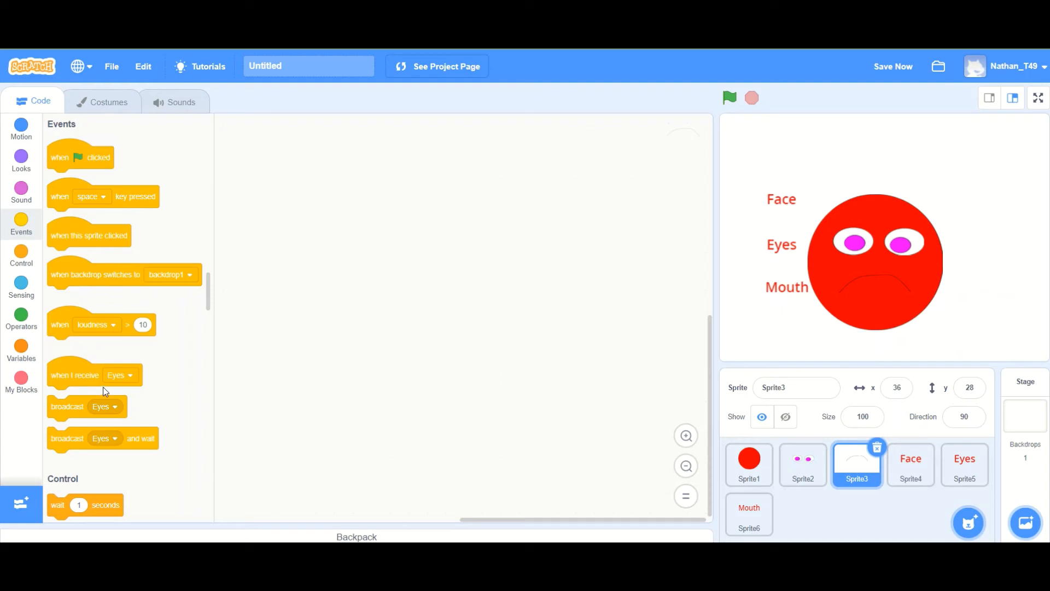
{"action": "left_click_drag", "start_coordinate": [72, 389], "coordinate": [395, 232]}
{"action": "left_click", "coordinate": [440, 219]}
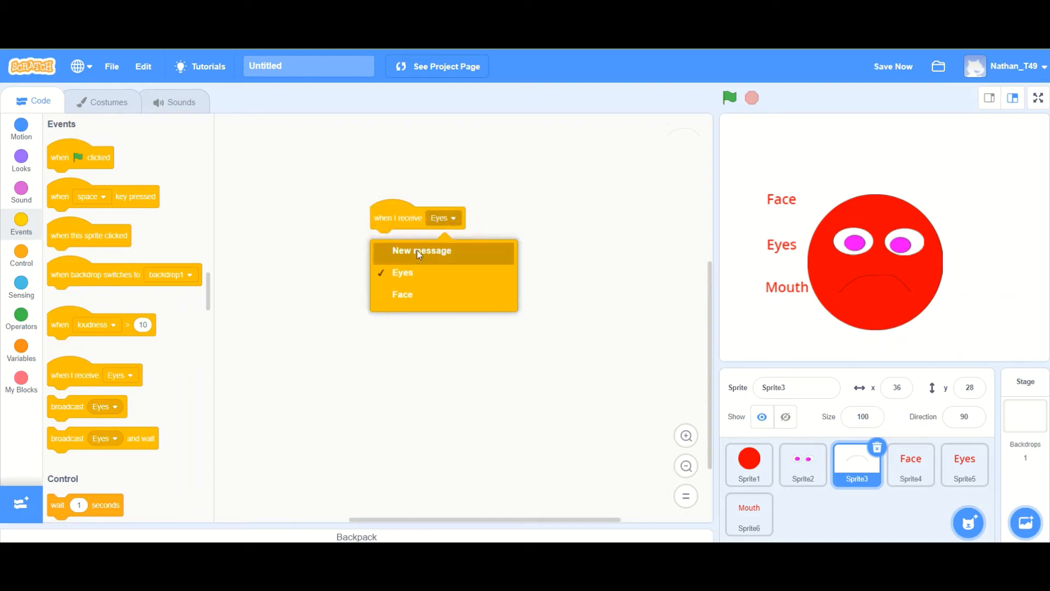
{"action": "left_click", "coordinate": [416, 250]}
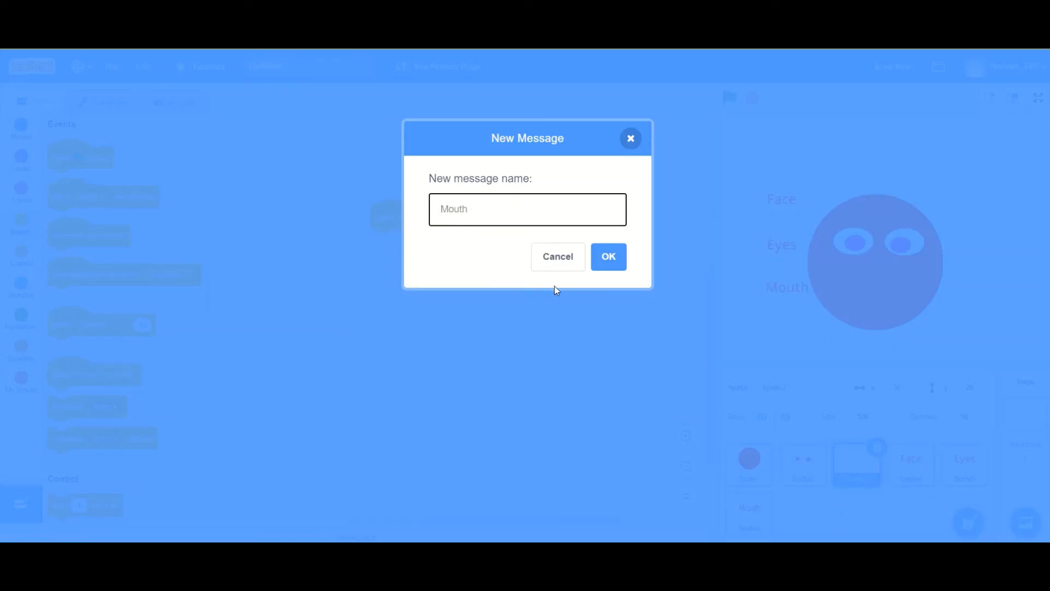
{"action": "left_click", "coordinate": [609, 257]}
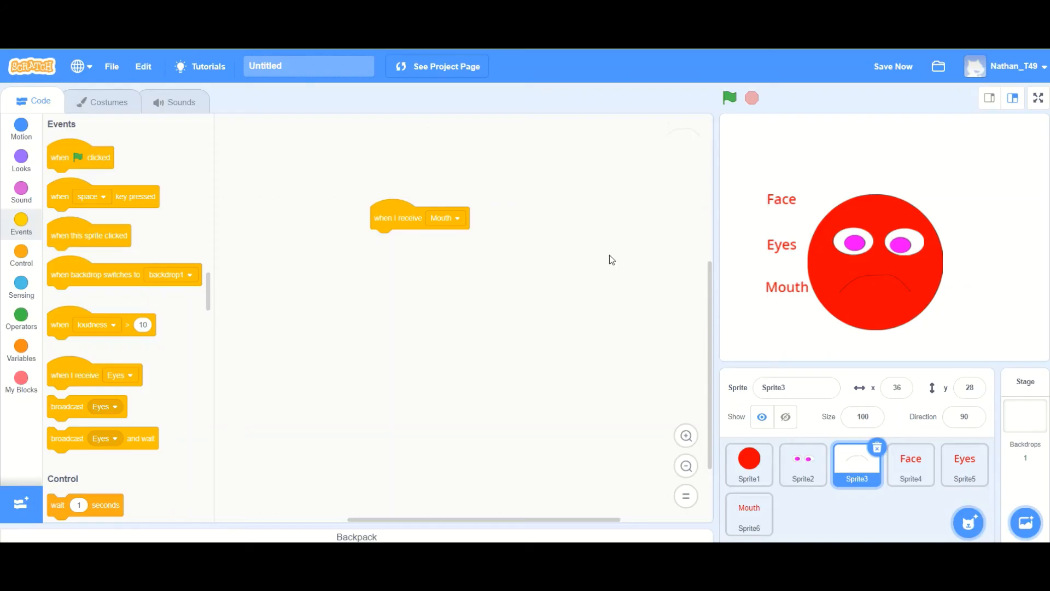
{"action": "left_click", "coordinate": [19, 164]}
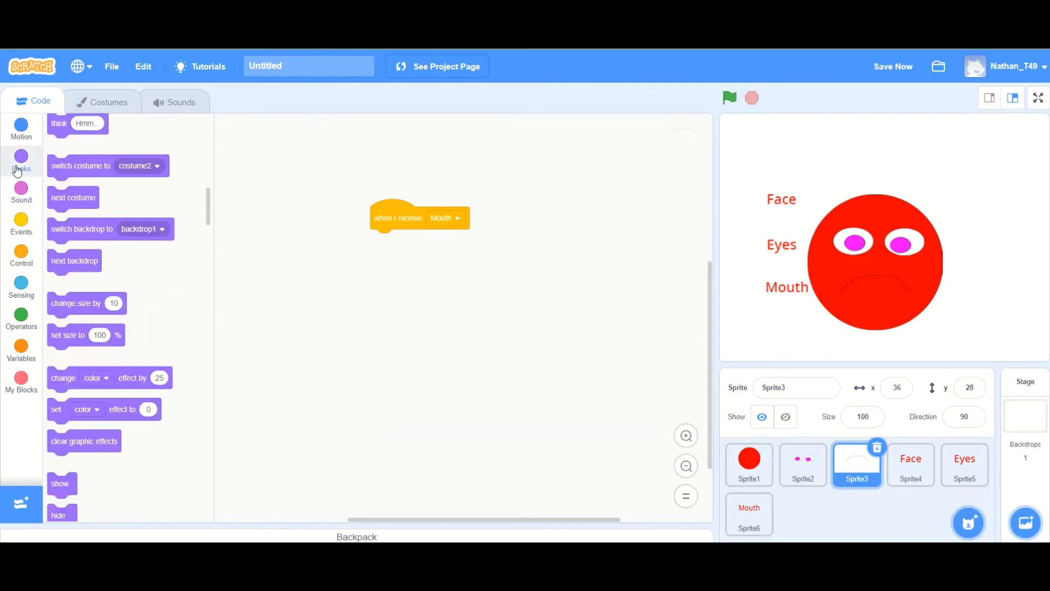
{"action": "left_click_drag", "start_coordinate": [63, 312], "coordinate": [399, 252]}
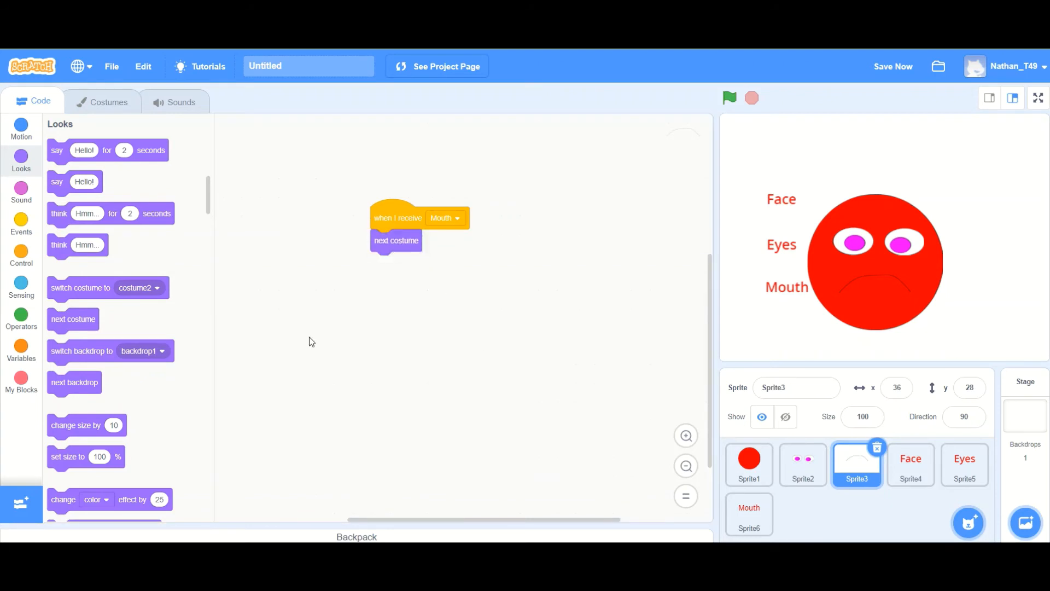
Script the "Mouth" label, Sprite6, to broadcast the Mouth message when this sprite is clicked
{"action": "left_click", "coordinate": [755, 514]}
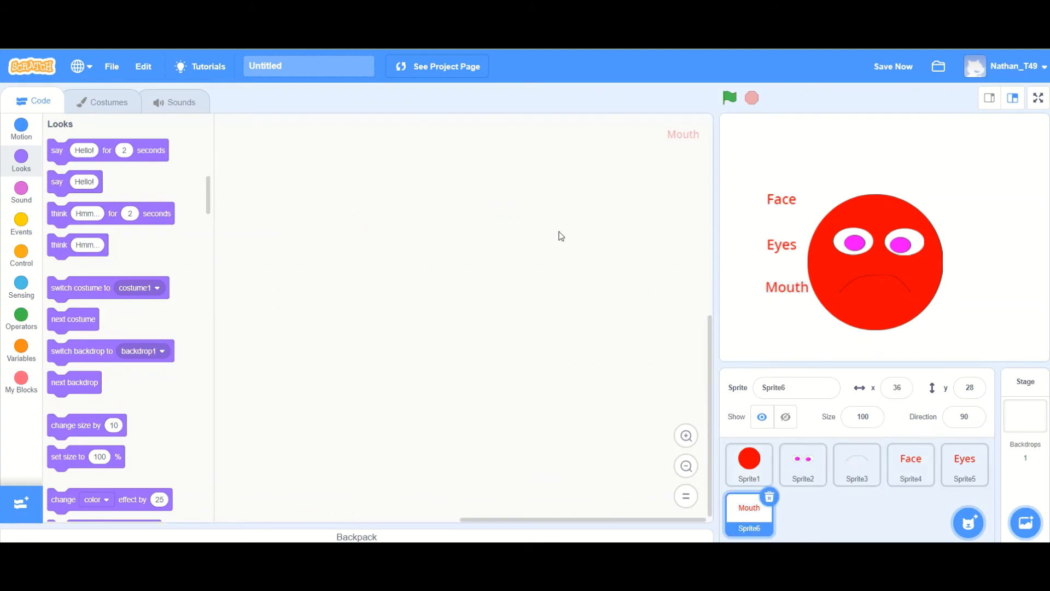
{"action": "left_click", "coordinate": [23, 251]}
{"action": "scroll", "coordinate": [112, 246], "scroll_direction": "down", "scroll_amount": 3}
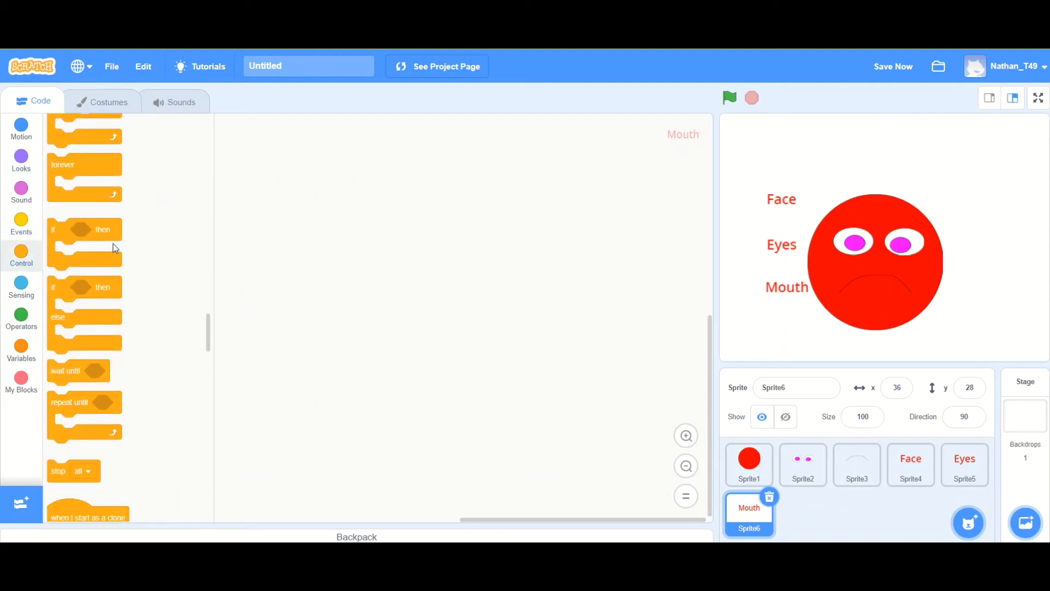
{"action": "left_click", "coordinate": [22, 222]}
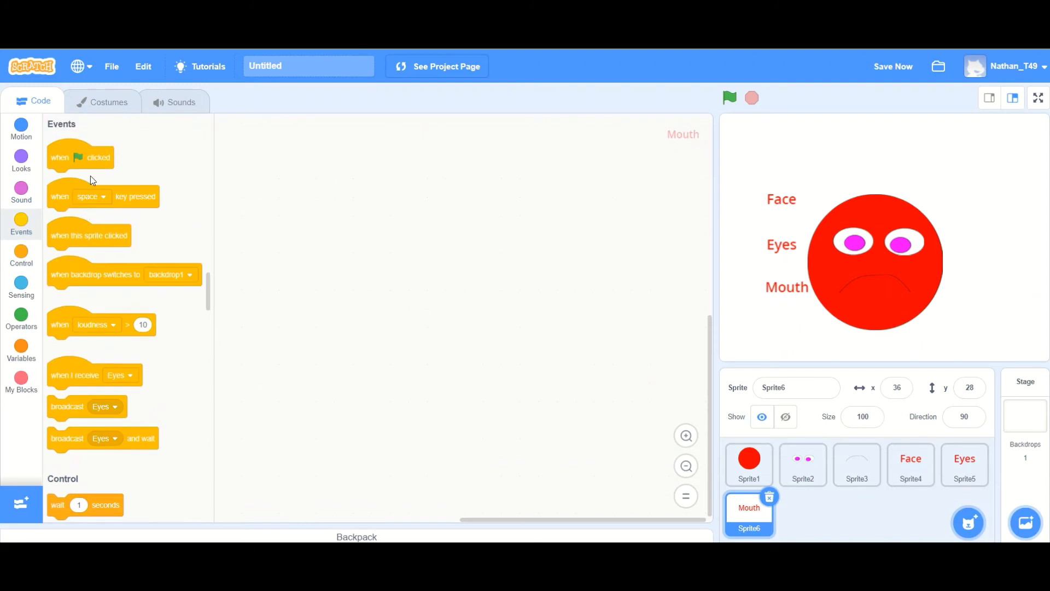
{"action": "left_click_drag", "start_coordinate": [103, 238], "coordinate": [368, 183]}
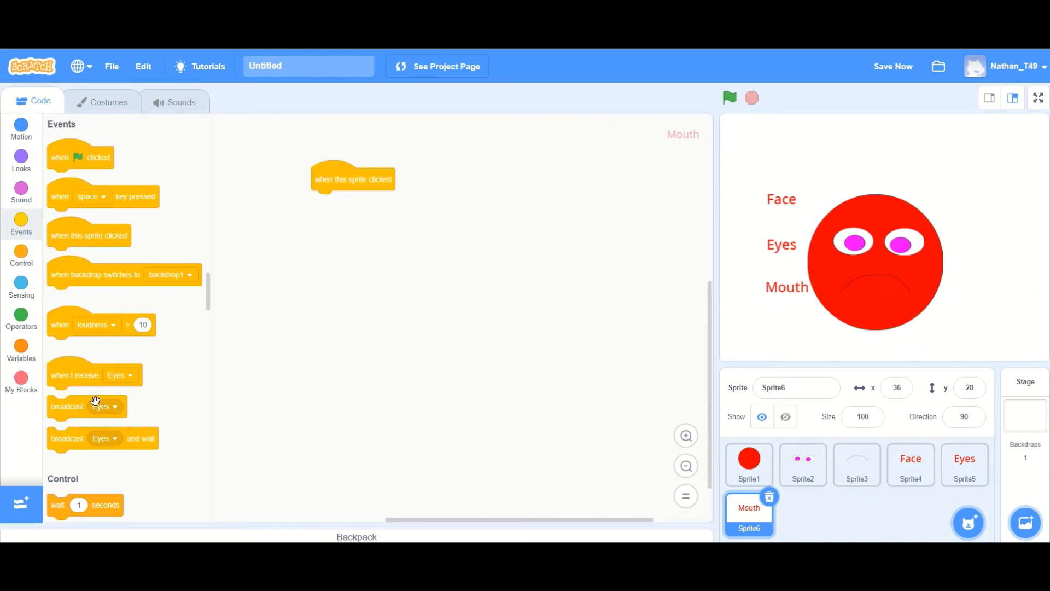
{"action": "left_click_drag", "start_coordinate": [67, 416], "coordinate": [350, 203]}
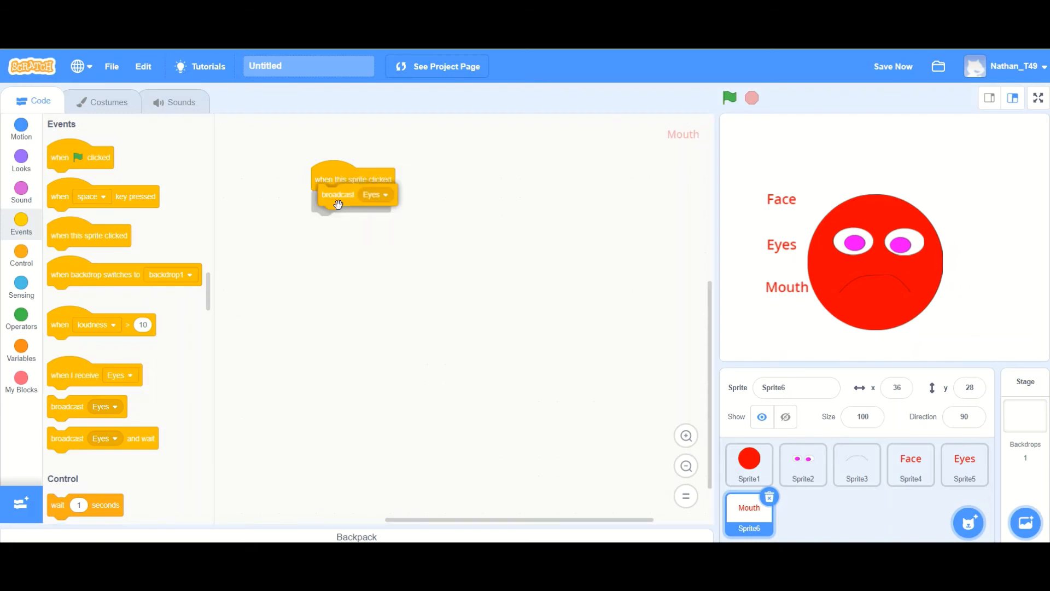
{"action": "left_click", "coordinate": [370, 202]}
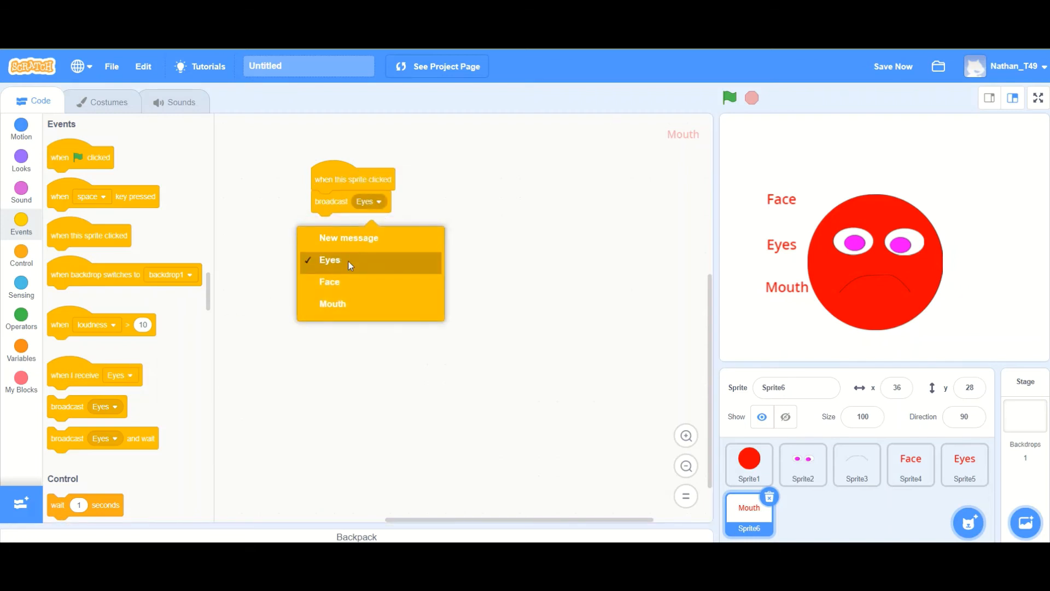
{"action": "left_click", "coordinate": [354, 301]}
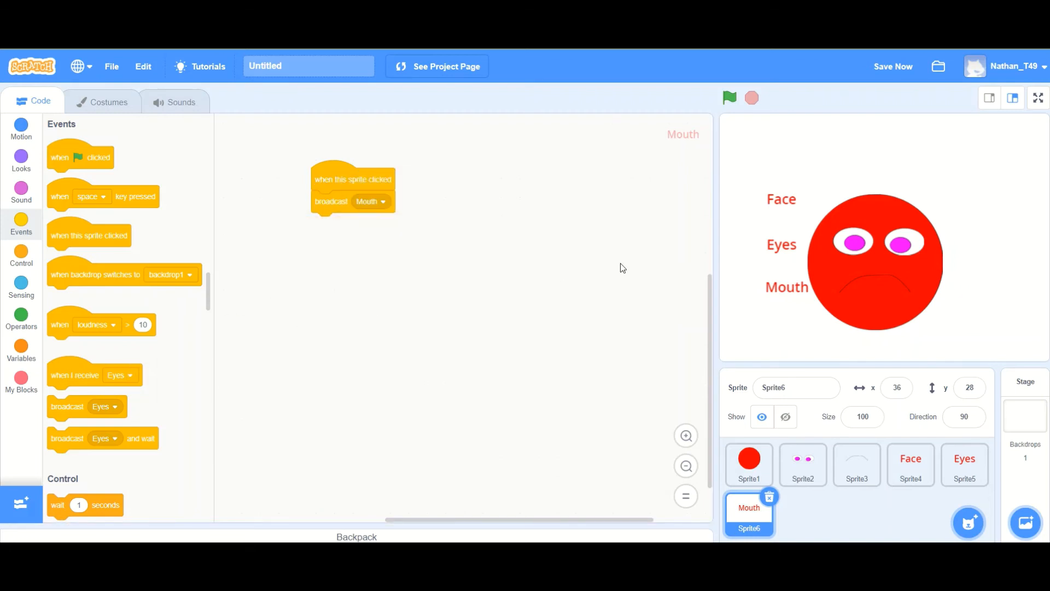
Test the Face, Eyes and Mouth labels repeatedly on the full-screen stage to check each part's costume changes, and return to the editor
{"action": "left_click", "coordinate": [1038, 98]}
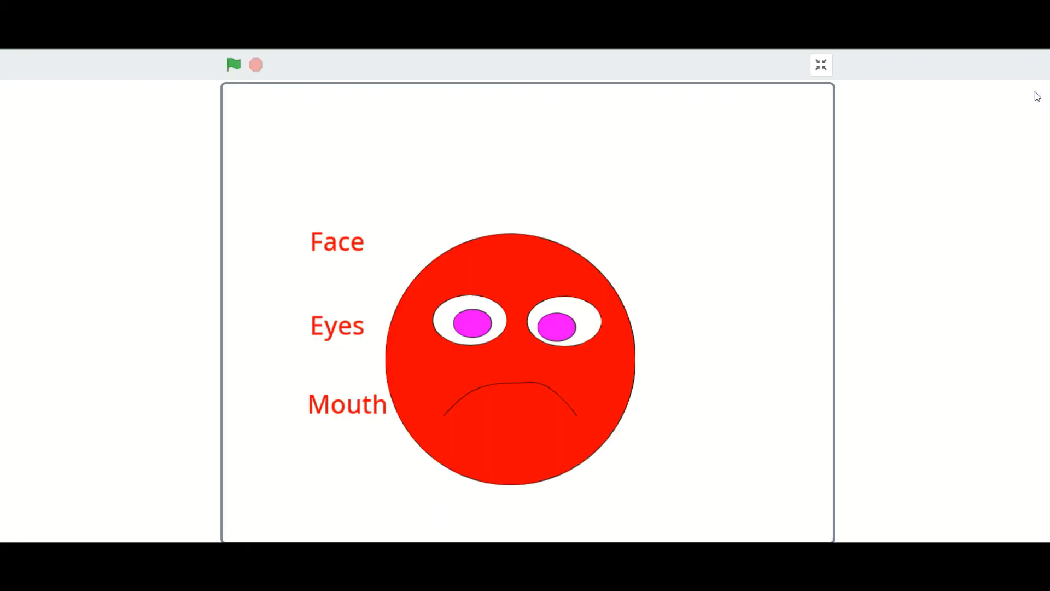
{"action": "left_click", "coordinate": [334, 243]}
{"action": "left_click", "coordinate": [334, 243]}
{"action": "left_click", "coordinate": [334, 243]}
{"action": "left_click", "coordinate": [334, 243]}
{"action": "left_click", "coordinate": [337, 329]}
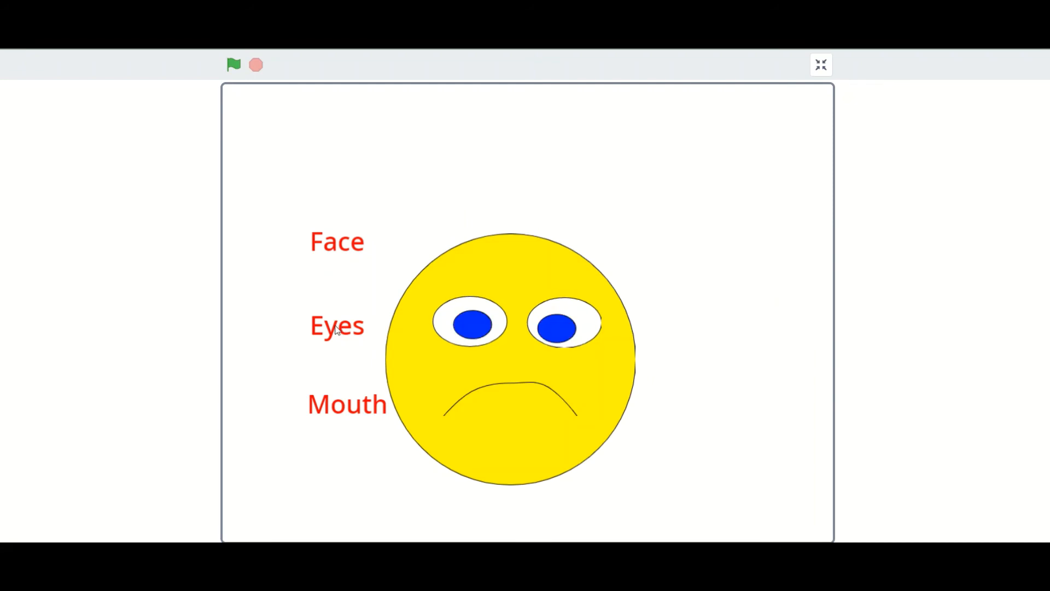
{"action": "left_click", "coordinate": [337, 331]}
{"action": "left_click", "coordinate": [338, 334]}
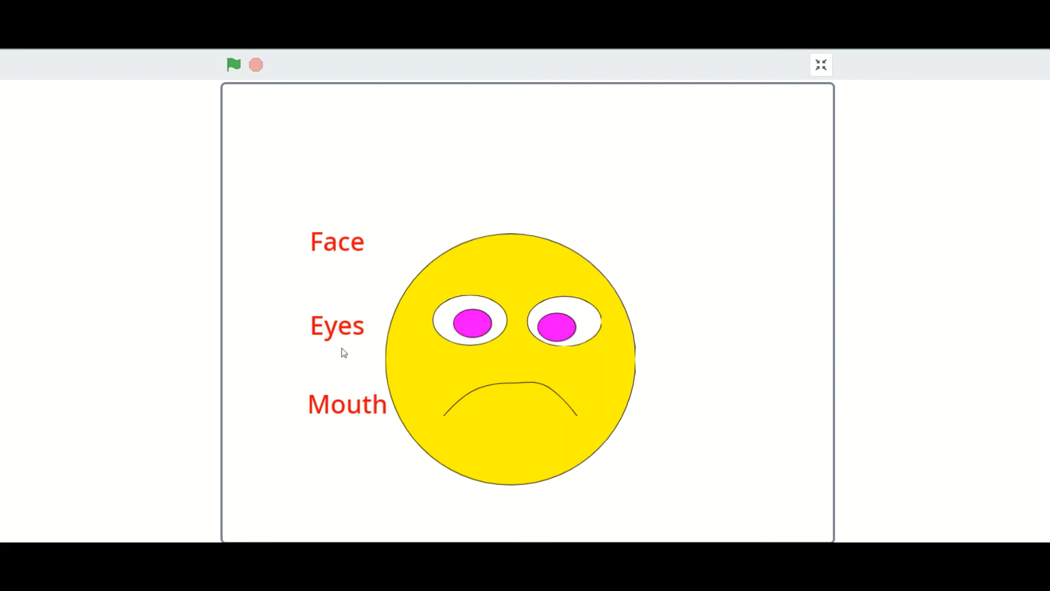
{"action": "left_click", "coordinate": [345, 407]}
{"action": "left_click", "coordinate": [345, 407]}
{"action": "left_click", "coordinate": [344, 407]}
{"action": "left_click", "coordinate": [344, 407]}
{"action": "left_click", "coordinate": [344, 407]}
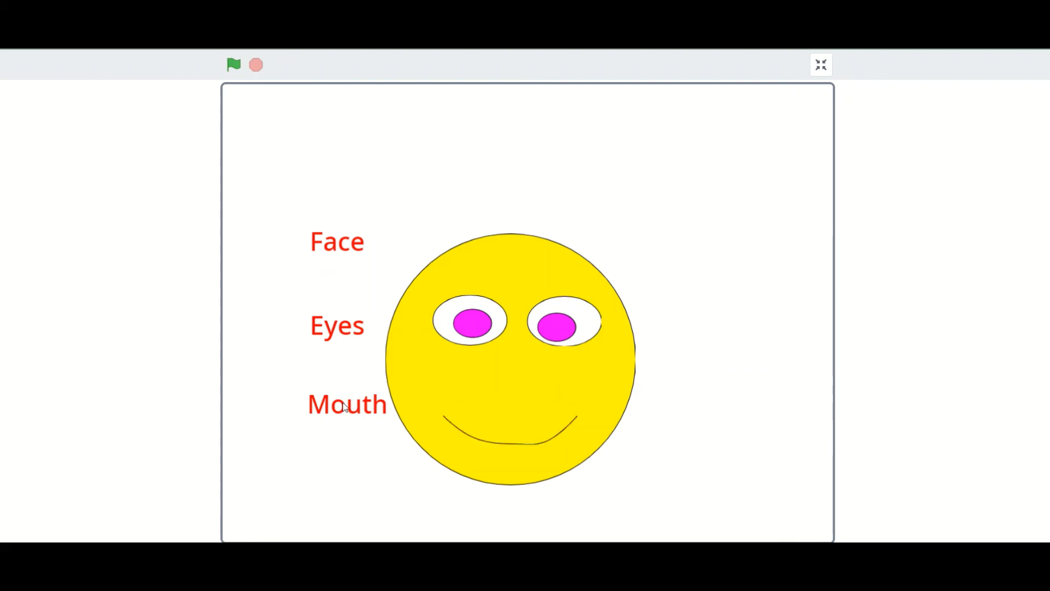
{"action": "left_click", "coordinate": [344, 407]}
{"action": "left_click", "coordinate": [345, 407]}
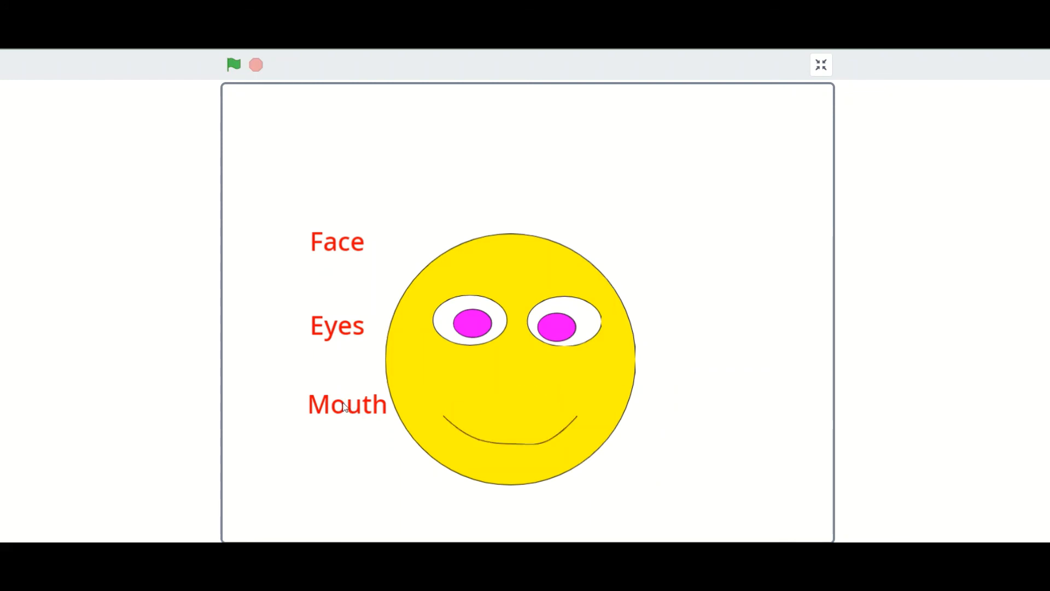
{"action": "left_click", "coordinate": [820, 65]}
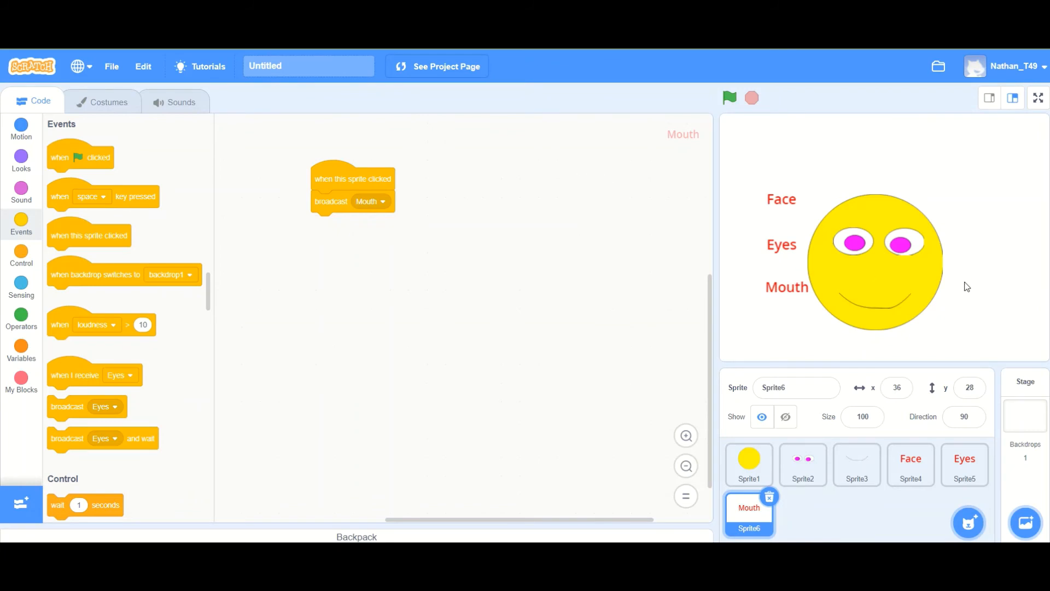
Paint a new sprite and paste a copy of Sprite4's "Face" text into its empty costume
{"action": "mouse_move", "coordinate": [981, 516]}
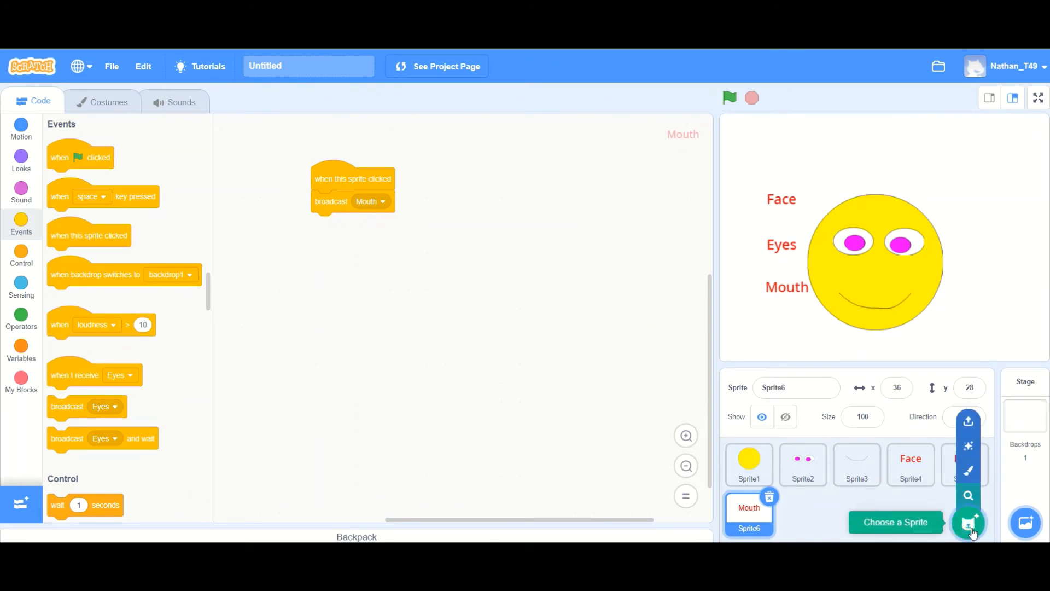
{"action": "left_click", "coordinate": [972, 470]}
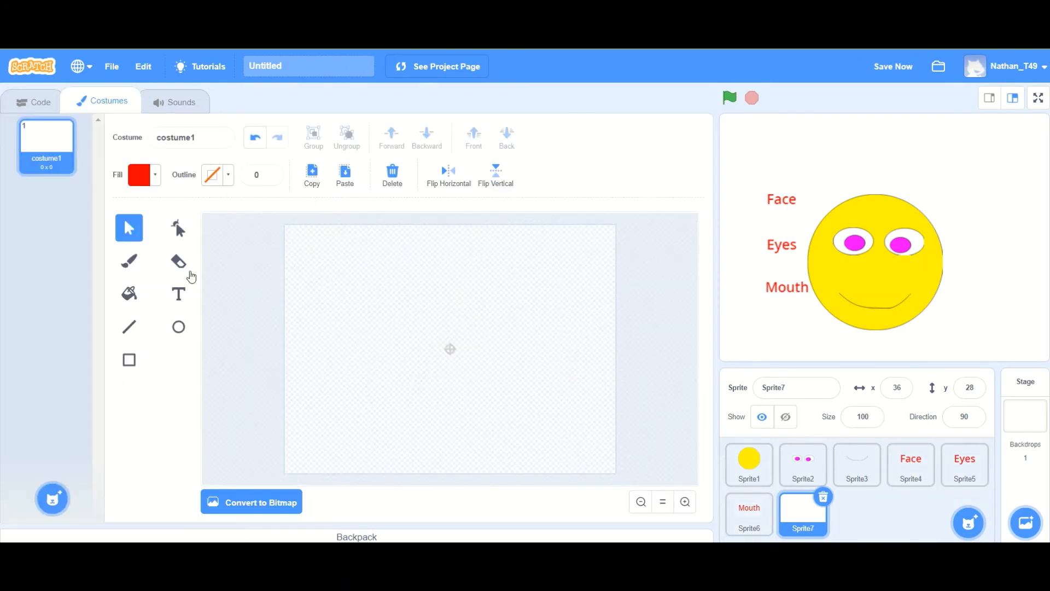
{"action": "left_click", "coordinate": [912, 463]}
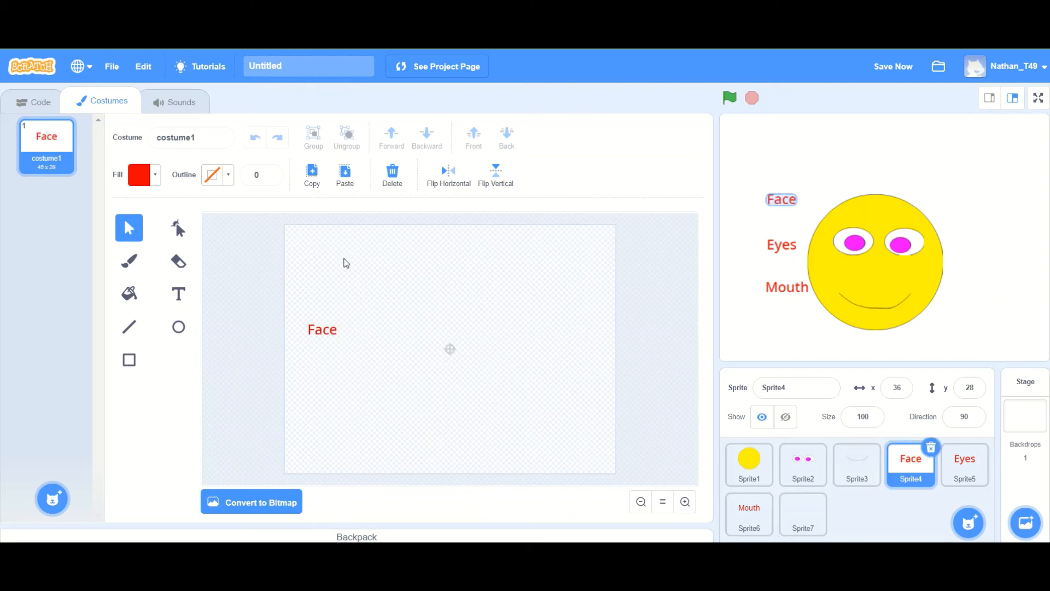
{"action": "left_click", "coordinate": [385, 351]}
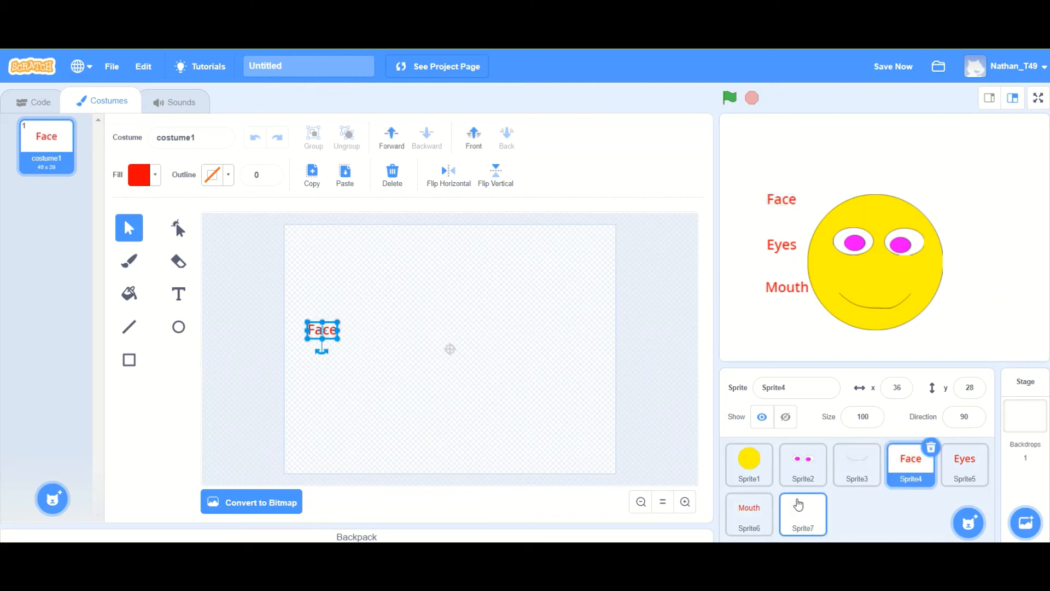
{"action": "left_click", "coordinate": [798, 500]}
{"action": "key", "text": "ctrl+v"}
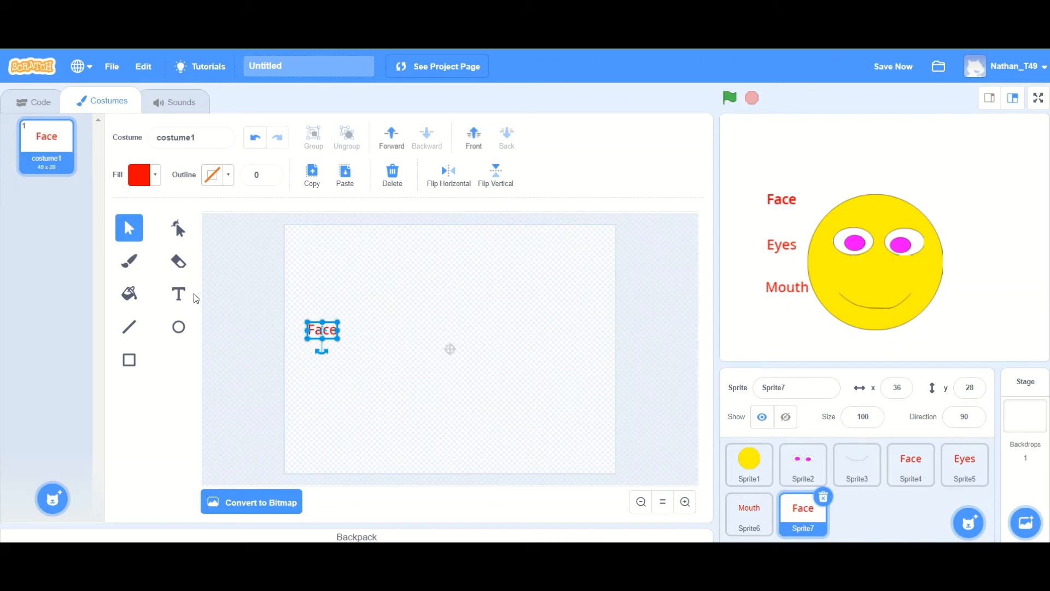
Change the pasted "Face" text in Sprite7's costume to "Random" and select the text object
{"action": "left_click", "coordinate": [179, 296]}
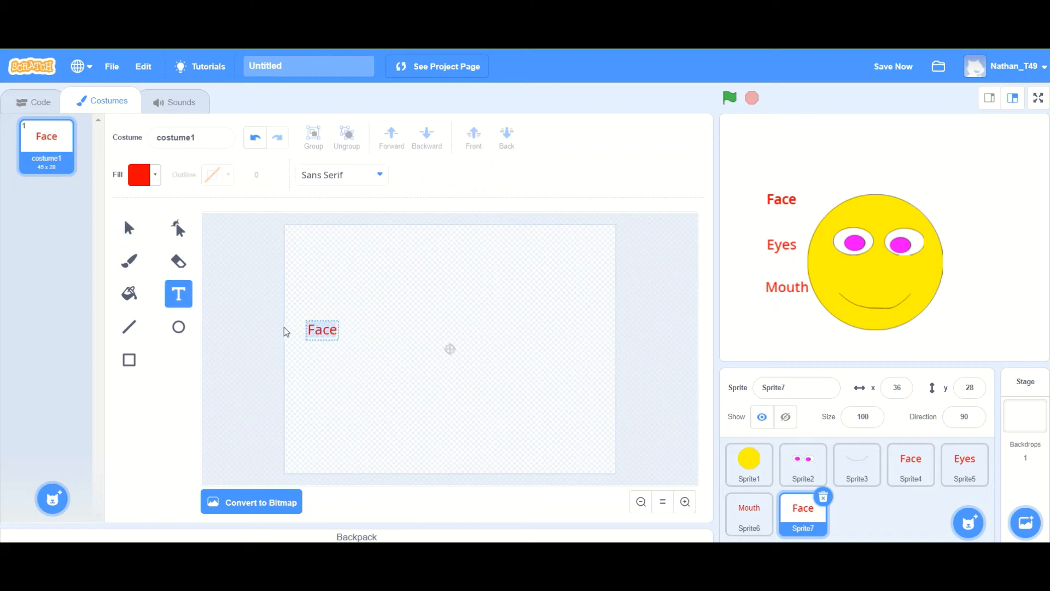
{"action": "type", "text": "Random"}
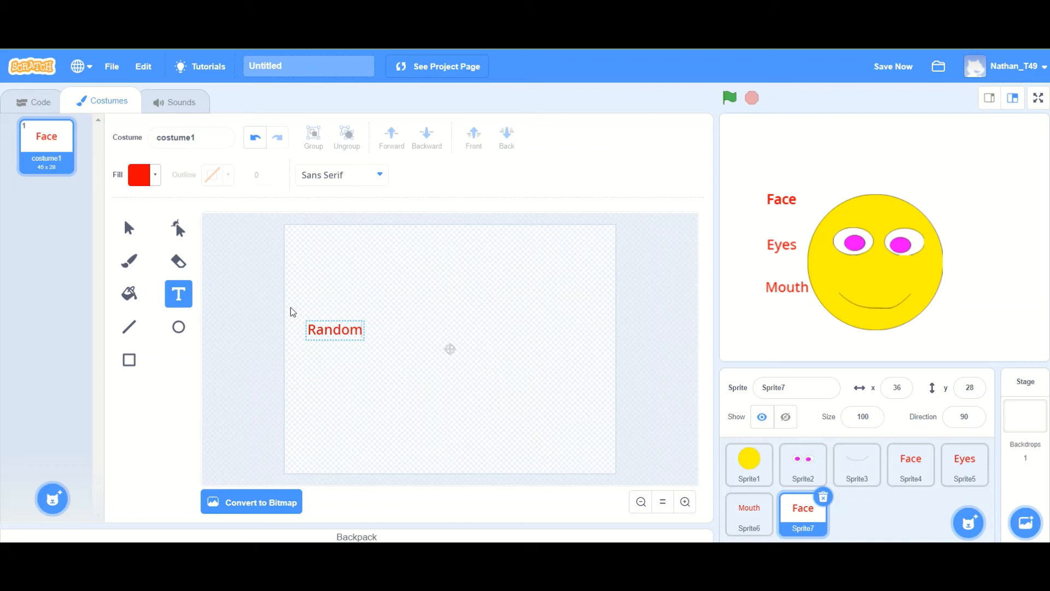
{"action": "left_click", "coordinate": [292, 312]}
{"action": "left_click", "coordinate": [129, 228]}
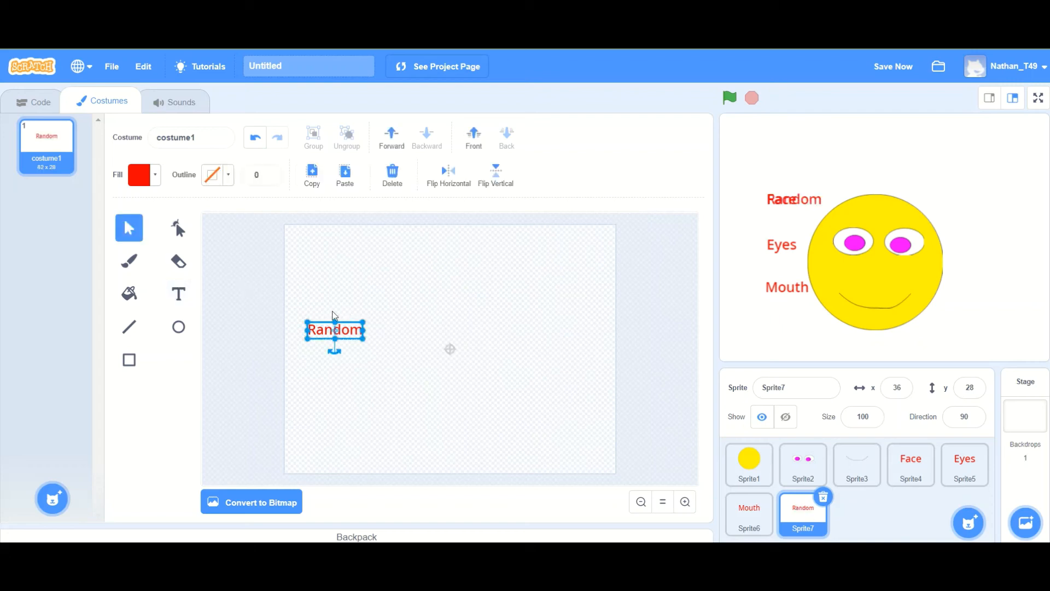
Nudge the "Random" text in its costume until the label sits beside the yellow face's upper right on the stage, level with "Face"
{"action": "key", "text": "Up"}
{"action": "key", "text": "Up"}
{"action": "key", "text": "Up"}
{"action": "key", "text": "Up"}
{"action": "key", "text": "Up"}
{"action": "key", "text": "Up"}
{"action": "key", "text": "Up"}
{"action": "key", "text": "Up"}
{"action": "key", "text": "Up"}
{"action": "key", "text": "Up"}
{"action": "key", "text": "Up"}
{"action": "key", "text": "Up"}
{"action": "key", "text": "Up"}
{"action": "key", "text": "Up"}
{"action": "key", "text": "Up"}
{"action": "key", "text": "Up"}
{"action": "key", "text": "Up"}
{"action": "key", "text": "Up"}
{"action": "key", "text": "Up"}
{"action": "key", "text": "Up"}
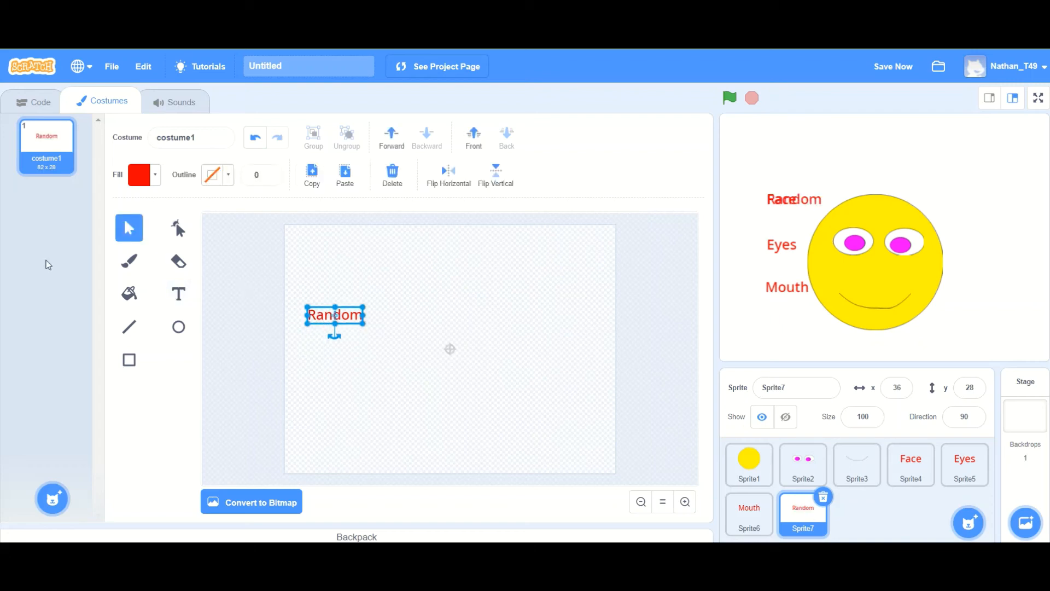
{"action": "key", "text": "Up"}
{"action": "key", "text": "Up"}
{"action": "key", "text": "Up"}
{"action": "key", "text": "Up"}
{"action": "key", "text": "Up"}
{"action": "key", "text": "Up"}
{"action": "key", "text": "Right"}
{"action": "key", "text": "Right"}
{"action": "key", "text": "Right"}
{"action": "key", "text": "Right"}
{"action": "key", "text": "Right"}
{"action": "key", "text": "Right"}
{"action": "key", "text": "Right"}
{"action": "key", "text": "Right"}
{"action": "key", "text": "Right"}
{"action": "key", "text": "Right"}
{"action": "key", "text": "Right"}
{"action": "key", "text": "Right"}
{"action": "key", "text": "Right"}
{"action": "key", "text": "Right"}
{"action": "key", "text": "Right"}
{"action": "key", "text": "Right"}
{"action": "key", "text": "Right"}
{"action": "key", "text": "Right"}
{"action": "key", "text": "Right"}
{"action": "key", "text": "Right"}
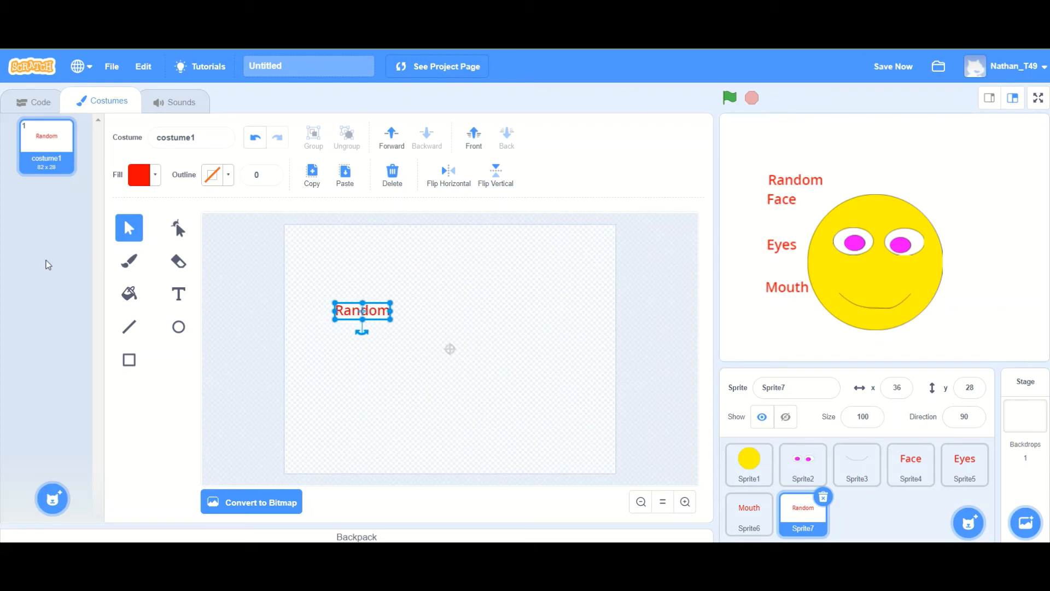
{"action": "key", "text": "Right"}
{"action": "key", "text": "Right"}
{"action": "key", "text": "Right"}
{"action": "key", "text": "Right"}
{"action": "key", "text": "Right"}
{"action": "key", "text": "Right"}
{"action": "key", "text": "Right"}
{"action": "key", "text": "Right"}
{"action": "key", "text": "Right"}
{"action": "key", "text": "Right"}
{"action": "key", "text": "Right"}
{"action": "key", "text": "Right"}
{"action": "key", "text": "Right"}
{"action": "key", "text": "Right"}
{"action": "key", "text": "Right"}
{"action": "key", "text": "Right"}
{"action": "key", "text": "Right"}
{"action": "key", "text": "Right"}
{"action": "key", "text": "Right"}
{"action": "key", "text": "Right"}
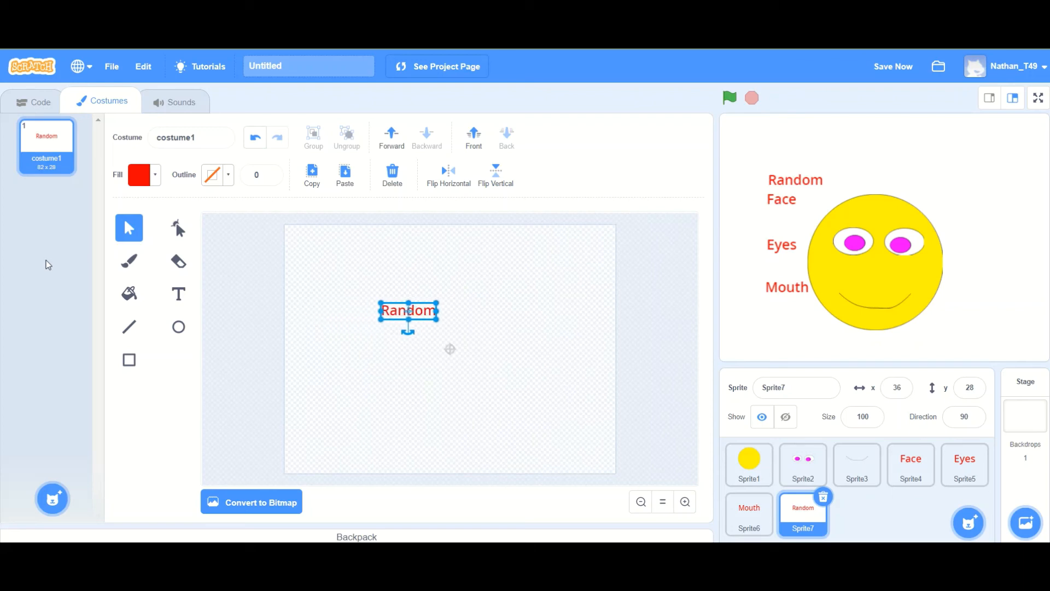
{"action": "key", "text": "Right"}
{"action": "key", "text": "Right"}
{"action": "key", "text": "Right"}
{"action": "key", "text": "Right"}
{"action": "key", "text": "Right"}
{"action": "key", "text": "Right"}
{"action": "key", "text": "Right"}
{"action": "key", "text": "Right"}
{"action": "key", "text": "Right"}
{"action": "key", "text": "Right"}
{"action": "key", "text": "Right"}
{"action": "key", "text": "Right"}
{"action": "key", "text": "Right"}
{"action": "key", "text": "Right"}
{"action": "key", "text": "Right"}
{"action": "key", "text": "Right"}
{"action": "key", "text": "Right"}
{"action": "key", "text": "Right"}
{"action": "key", "text": "Right"}
{"action": "key", "text": "Right"}
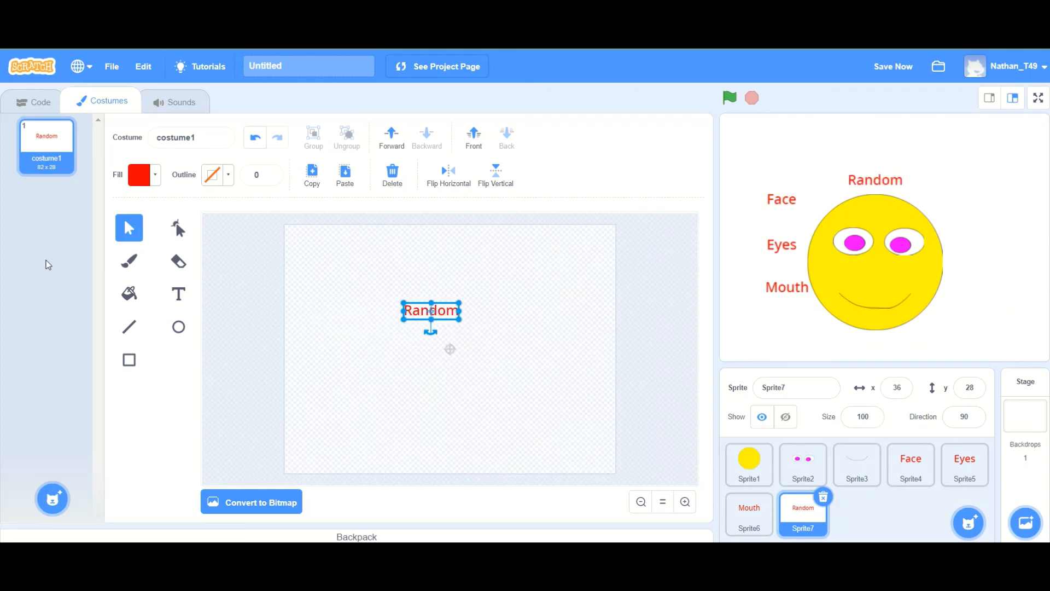
{"action": "key", "text": "Right"}
{"action": "key", "text": "Right"}
{"action": "key", "text": "Right"}
{"action": "key", "text": "Right"}
{"action": "key", "text": "Right"}
{"action": "key", "text": "Right"}
{"action": "key", "text": "Right"}
{"action": "key", "text": "Right"}
{"action": "key", "text": "Right"}
{"action": "key", "text": "Right"}
{"action": "key", "text": "Right"}
{"action": "key", "text": "Right"}
{"action": "key", "text": "Right"}
{"action": "key", "text": "Right"}
{"action": "key", "text": "Right"}
{"action": "key", "text": "Right"}
{"action": "key", "text": "Right"}
{"action": "key", "text": "Right"}
{"action": "key", "text": "Right"}
{"action": "key", "text": "Right"}
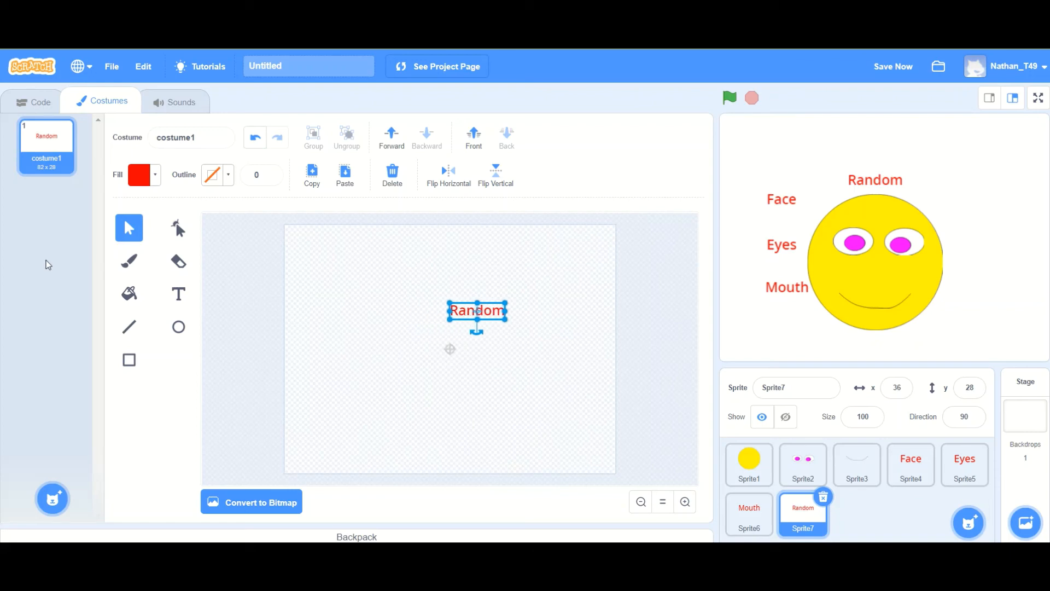
{"action": "key", "text": "Right"}
{"action": "key", "text": "Right"}
{"action": "key", "text": "Right"}
{"action": "key", "text": "Right"}
{"action": "key", "text": "Right"}
{"action": "key", "text": "Right"}
{"action": "key", "text": "Right"}
{"action": "key", "text": "Right"}
{"action": "key", "text": "Right"}
{"action": "key", "text": "Right"}
{"action": "key", "text": "Right"}
{"action": "key", "text": "Right"}
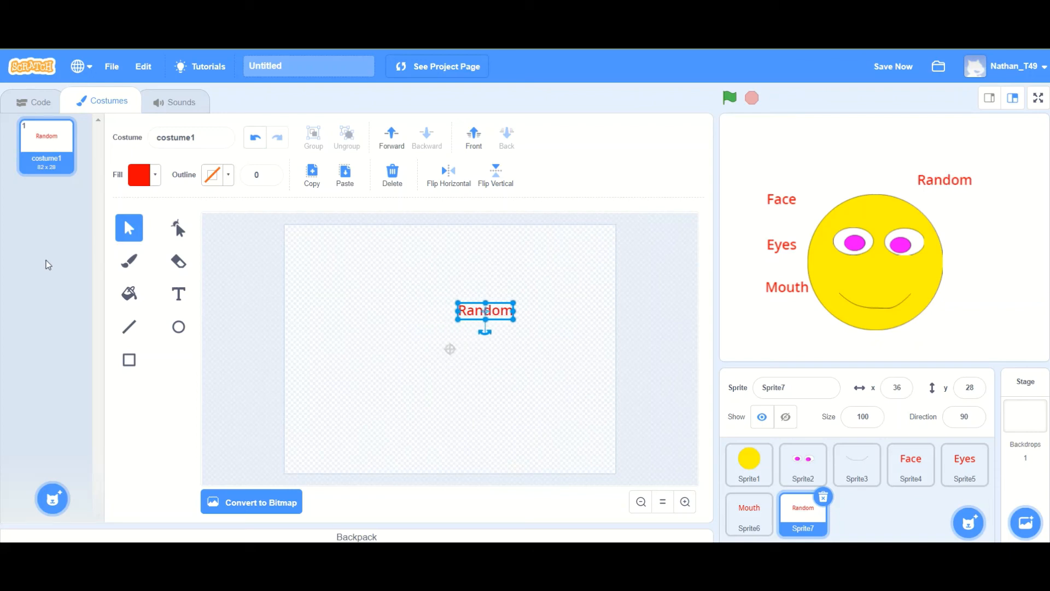
{"action": "key", "text": "Down"}
{"action": "key", "text": "Down"}
{"action": "key", "text": "Down"}
{"action": "key", "text": "Down"}
{"action": "key", "text": "Down"}
{"action": "key", "text": "Down"}
{"action": "key", "text": "Down"}
{"action": "key", "text": "Down"}
{"action": "key", "text": "Down"}
{"action": "key", "text": "Down"}
{"action": "key", "text": "Down"}
{"action": "key", "text": "Down"}
{"action": "key", "text": "Down"}
{"action": "key", "text": "Down"}
{"action": "key", "text": "Down"}
{"action": "key", "text": "Down"}
{"action": "key", "text": "Down"}
{"action": "key", "text": "Down"}
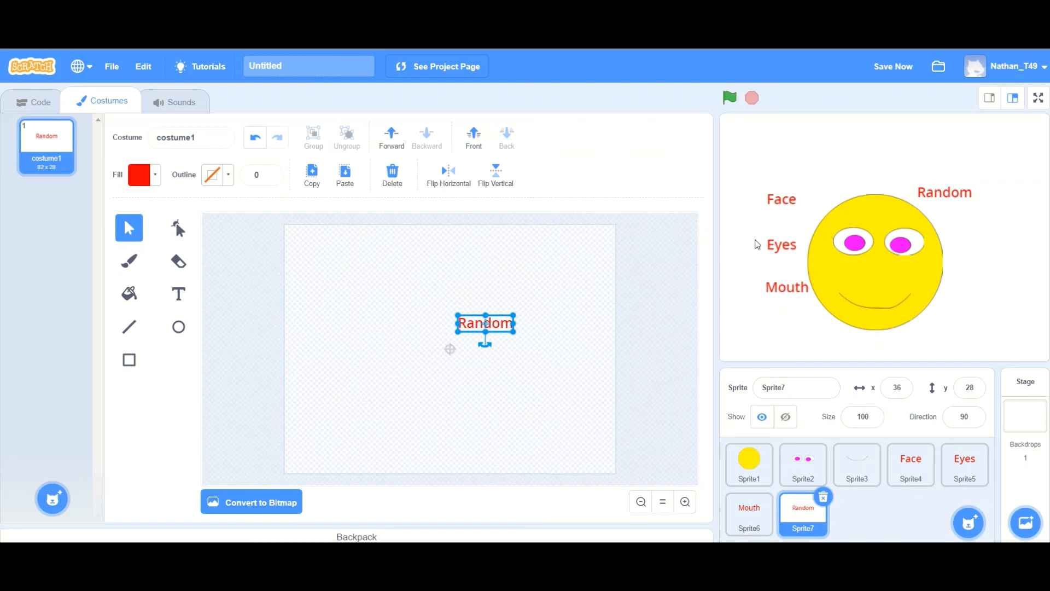
{"action": "left_click", "coordinate": [569, 294]}
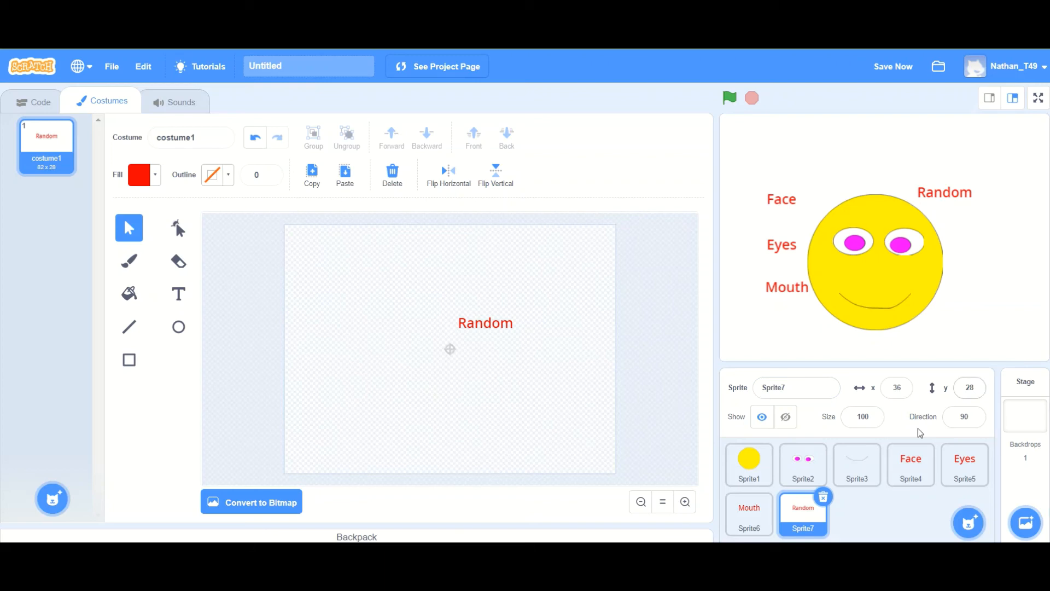
Script the "Random" label, Sprite7, to broadcast a new message named "Random" when this sprite is clicked
{"action": "left_click", "coordinate": [22, 107]}
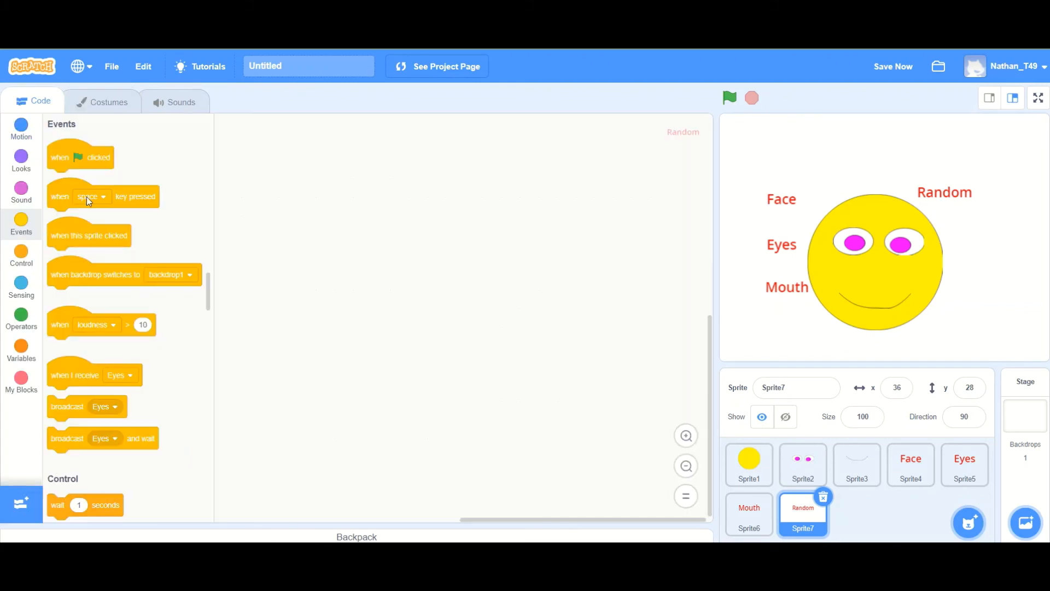
{"action": "scroll", "coordinate": [94, 307], "scroll_direction": "down", "scroll_amount": 3}
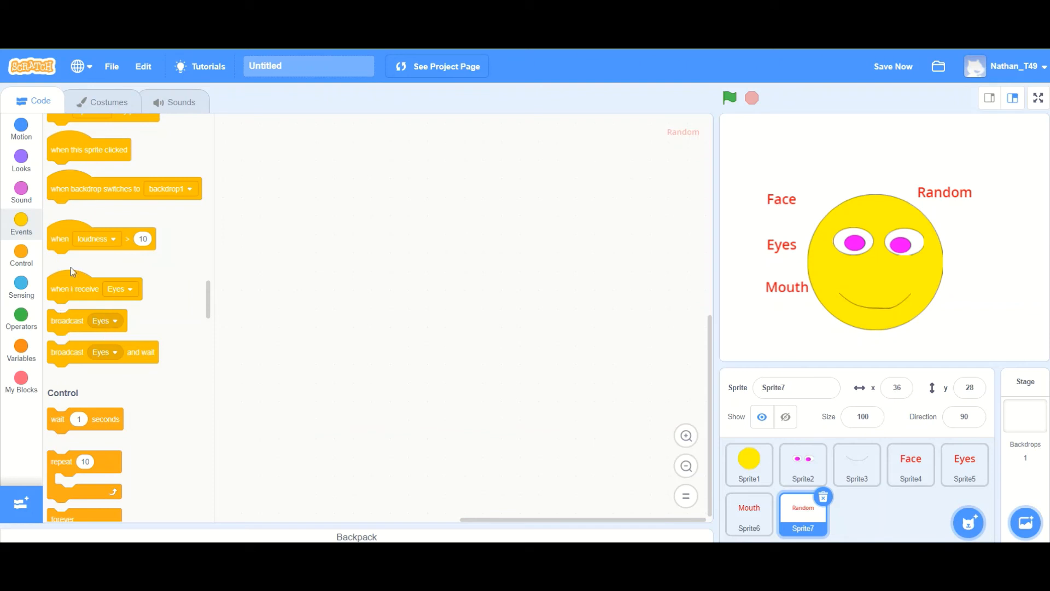
{"action": "scroll", "coordinate": [71, 269], "scroll_direction": "up", "scroll_amount": 6}
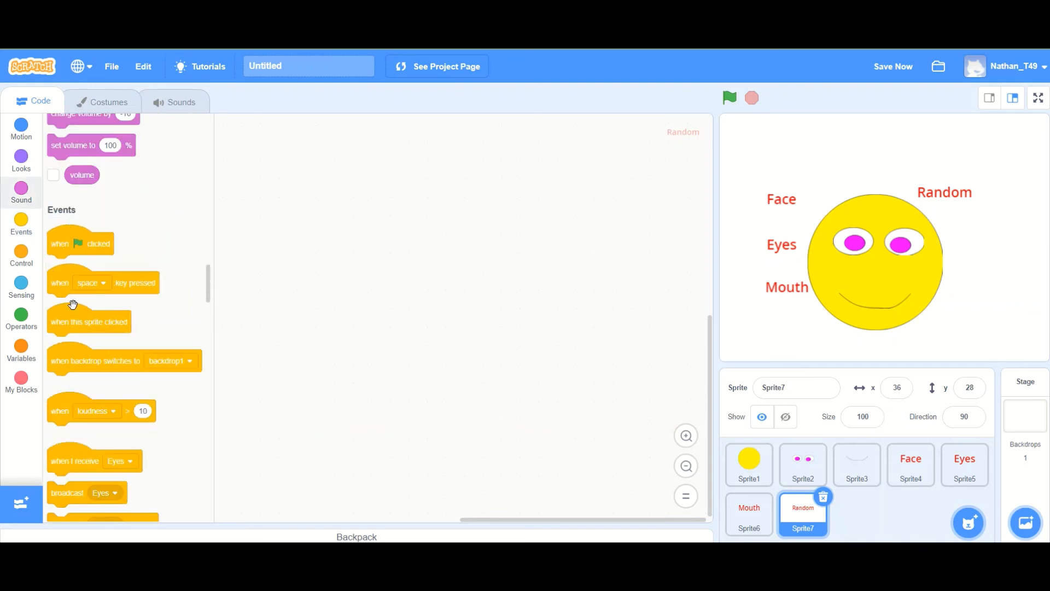
{"action": "left_click_drag", "start_coordinate": [74, 323], "coordinate": [353, 192]}
{"action": "scroll", "coordinate": [62, 400], "scroll_direction": "down", "scroll_amount": 3}
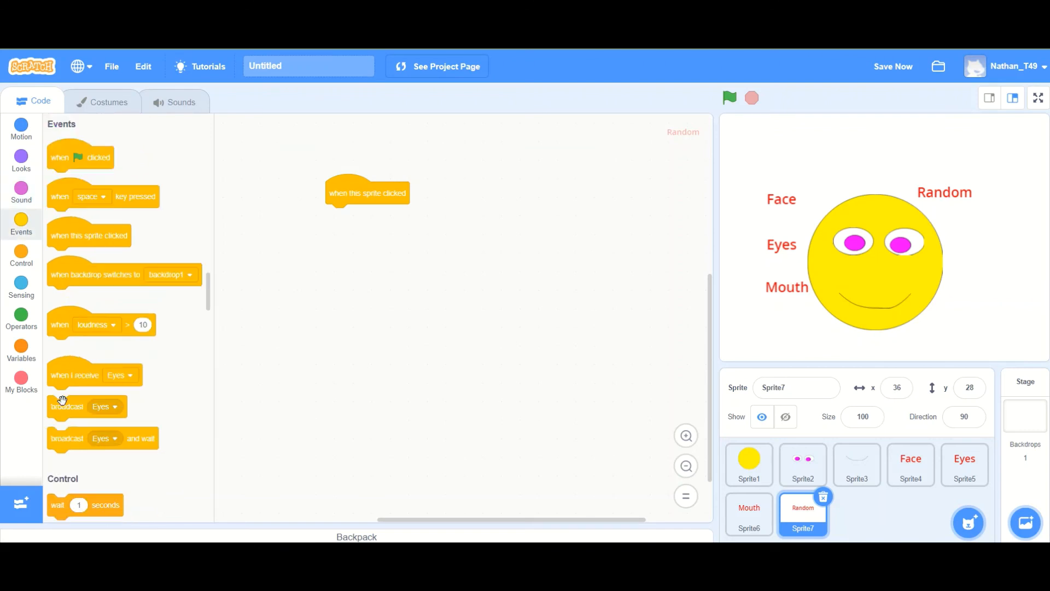
{"action": "left_click_drag", "start_coordinate": [66, 405], "coordinate": [342, 219]}
{"action": "left_click", "coordinate": [381, 218]}
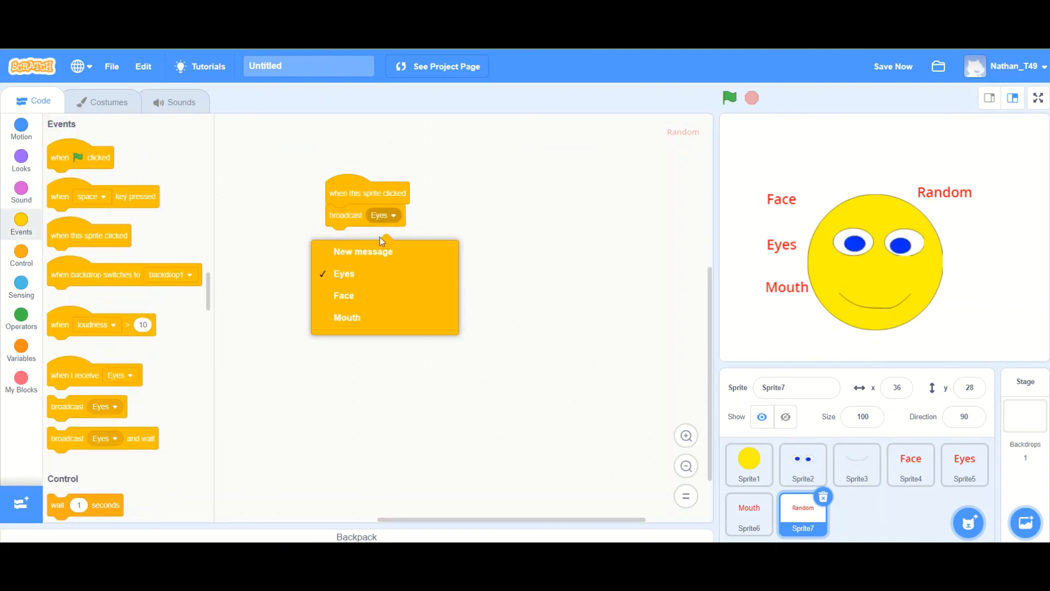
{"action": "left_click", "coordinate": [373, 249]}
{"action": "type", "text": "Random"}
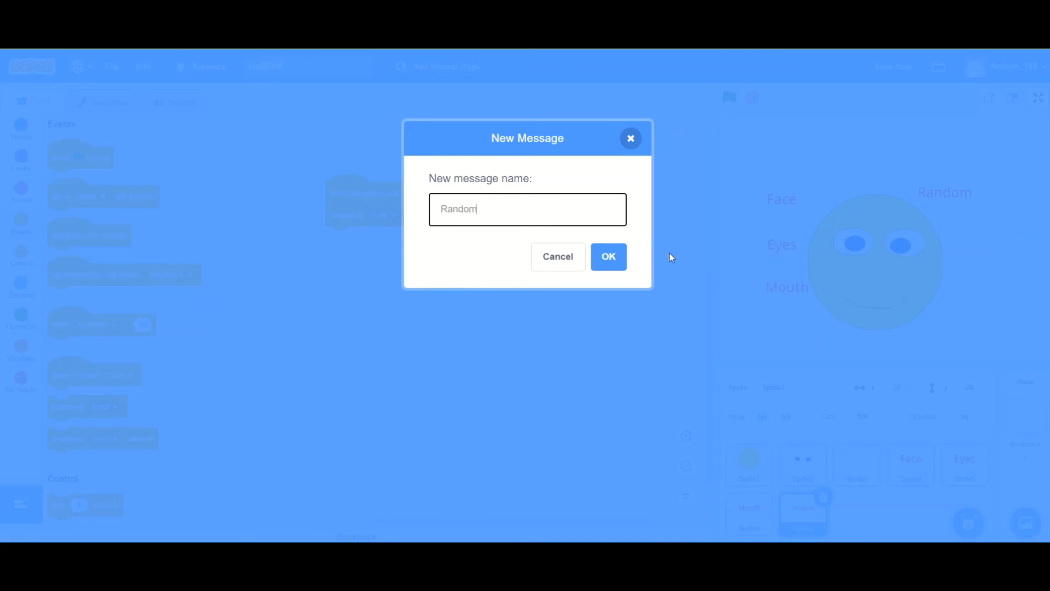
{"action": "left_click", "coordinate": [601, 256]}
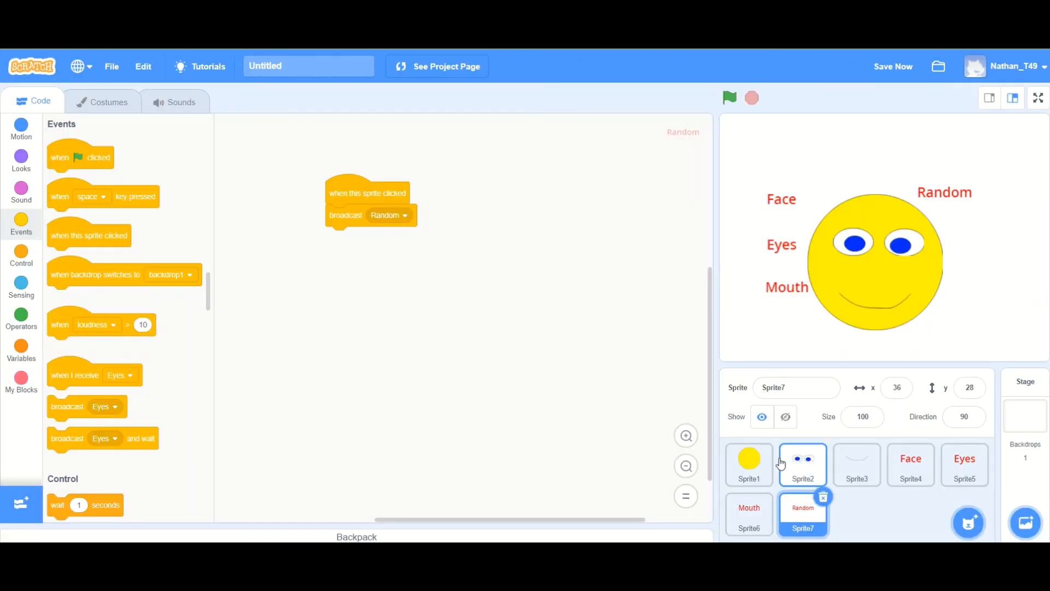
Add a second script to the yellow face, Sprite1, that goes to the next costume when it receives the Random message
{"action": "left_click", "coordinate": [749, 463]}
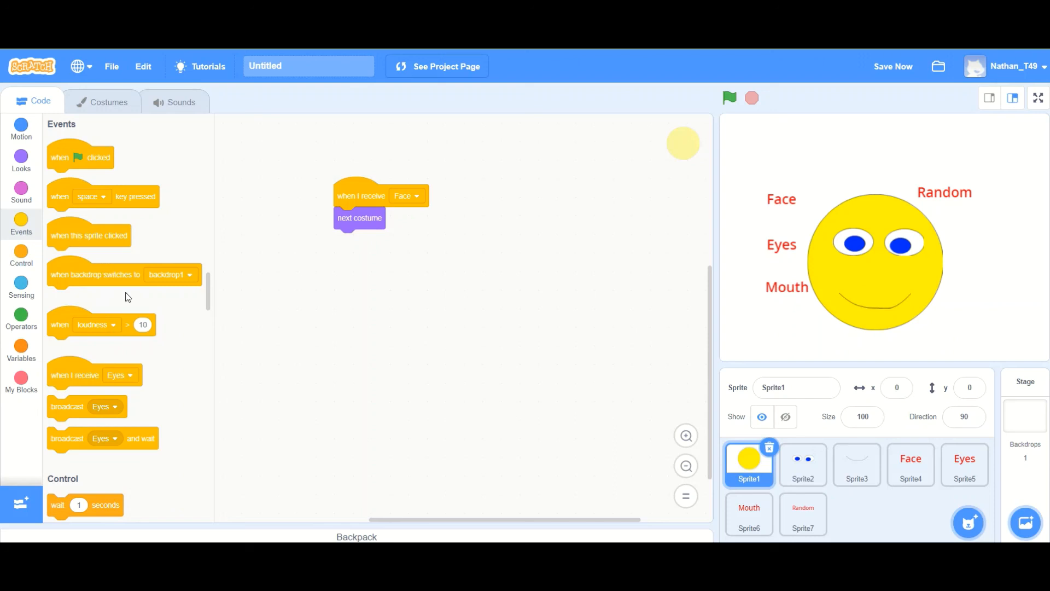
{"action": "scroll", "coordinate": [141, 218], "scroll_direction": "down", "scroll_amount": 5}
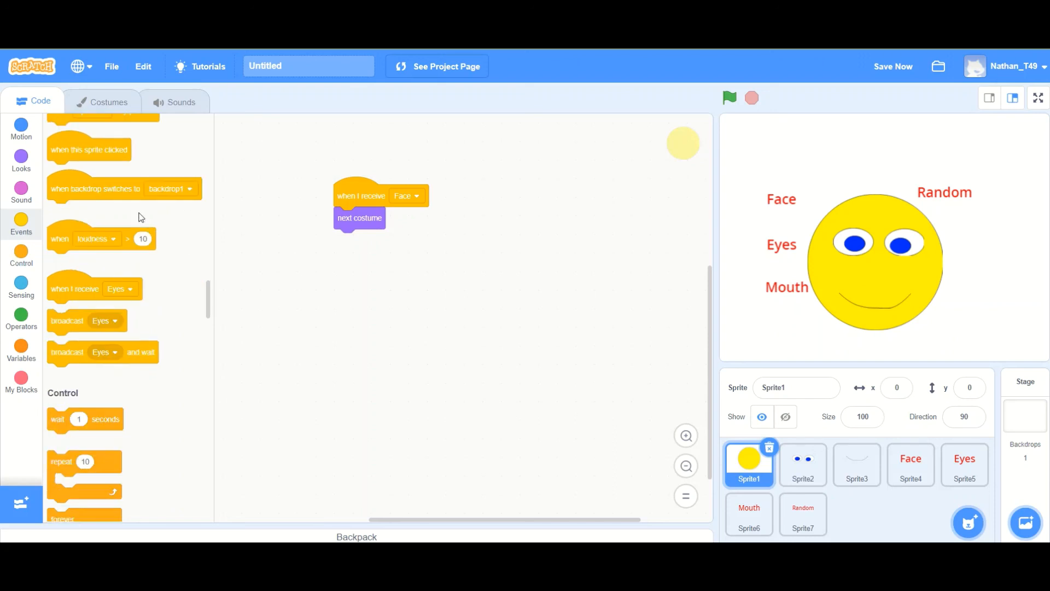
{"action": "scroll", "coordinate": [141, 217], "scroll_direction": "down", "scroll_amount": 2}
{"action": "scroll", "coordinate": [141, 218], "scroll_direction": "up", "scroll_amount": 8}
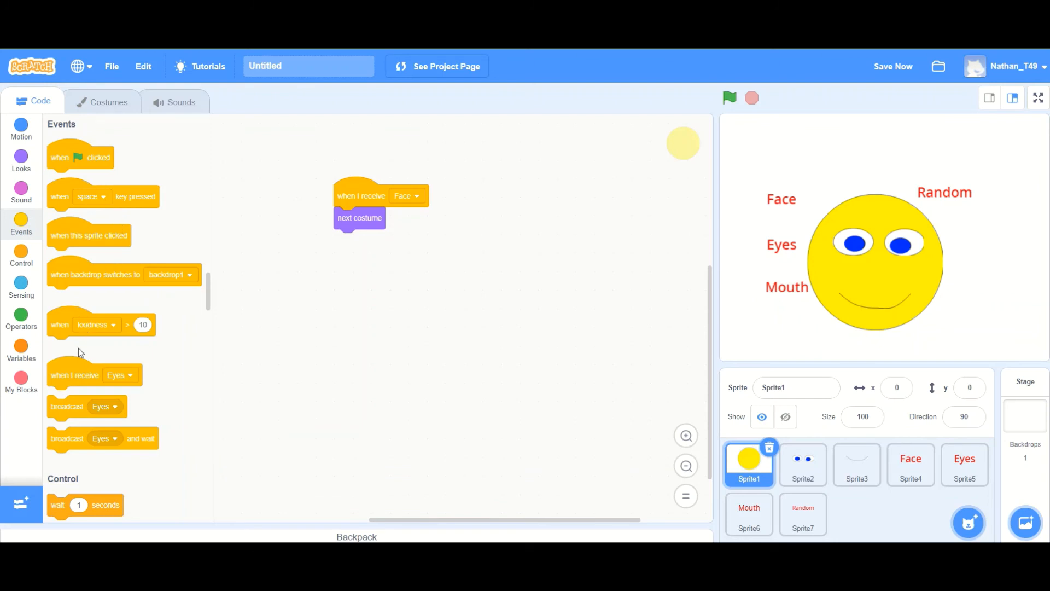
{"action": "left_click_drag", "start_coordinate": [60, 375], "coordinate": [547, 216]}
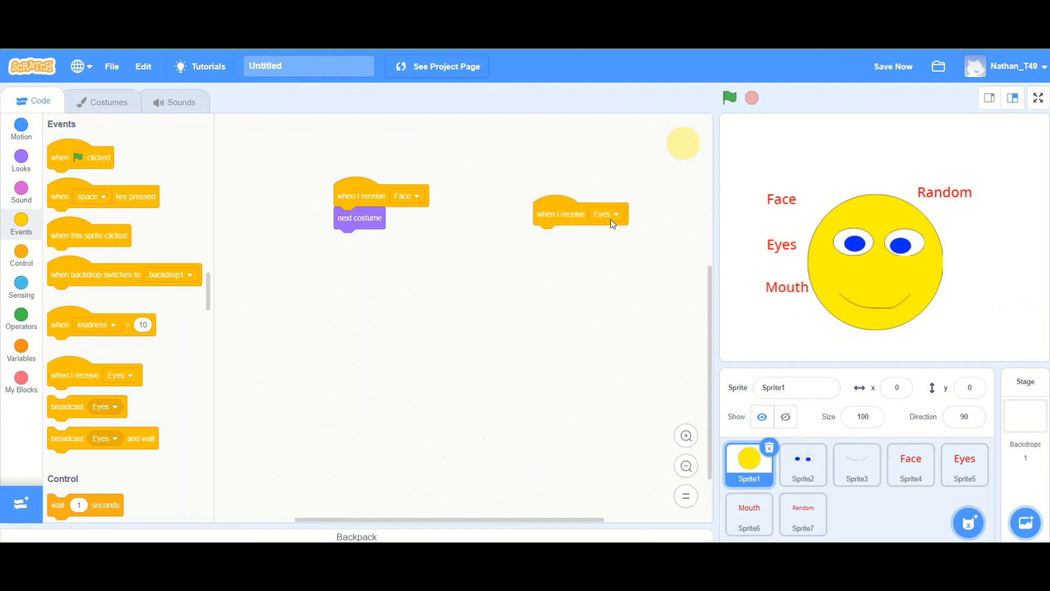
{"action": "left_click", "coordinate": [610, 219]}
{"action": "left_click", "coordinate": [602, 336]}
{"action": "left_click", "coordinate": [13, 166]}
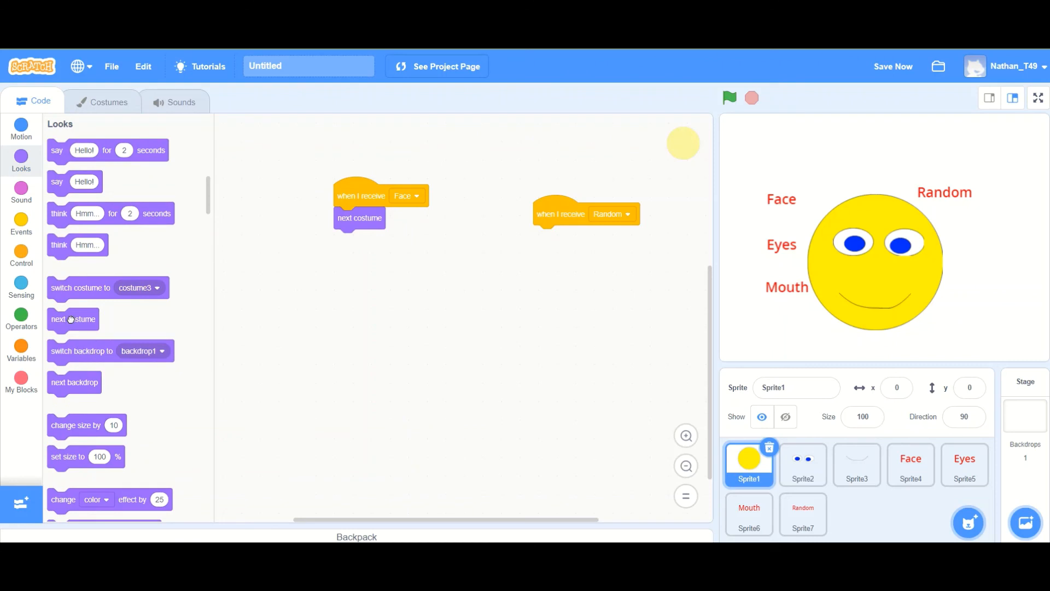
{"action": "left_click_drag", "start_coordinate": [70, 319], "coordinate": [571, 255]}
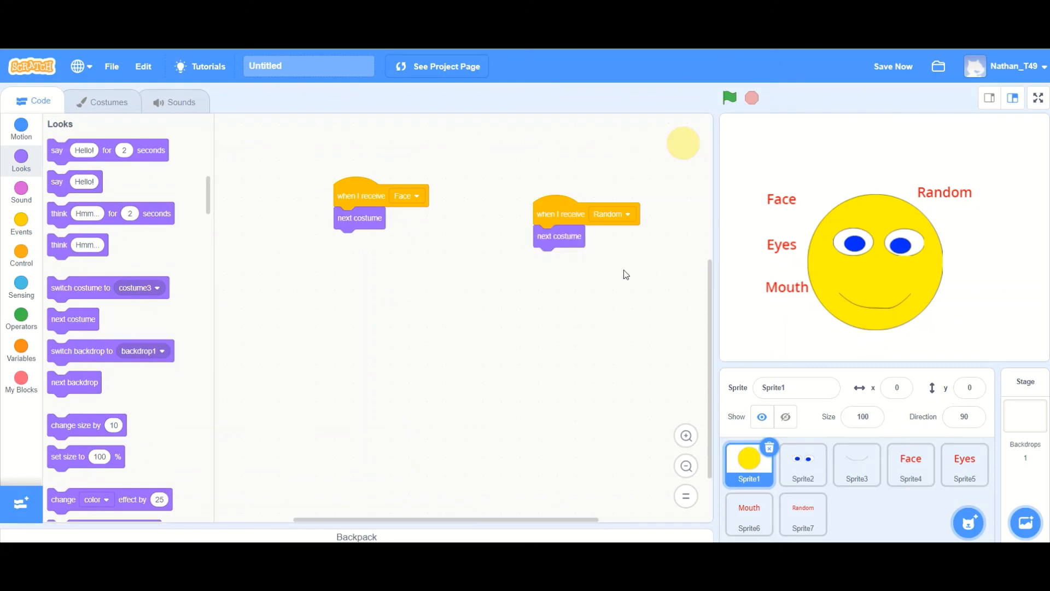
Add a .1 second wait after next costume in Sprite1's Random script and wrap both blocks in a repeat 10 loop
{"action": "left_click", "coordinate": [14, 262]}
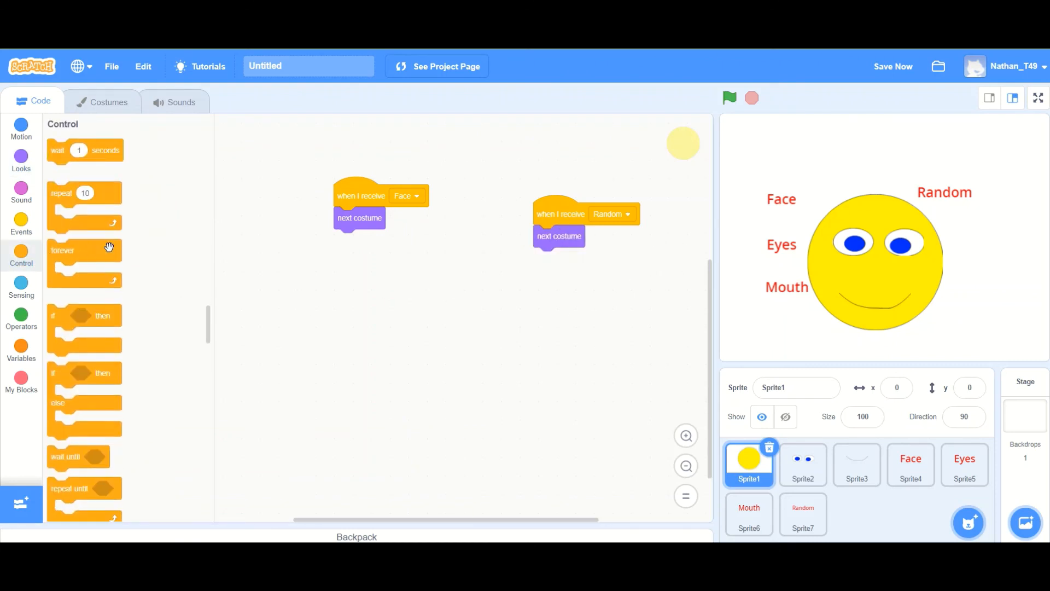
{"action": "left_click_drag", "start_coordinate": [59, 152], "coordinate": [544, 265]}
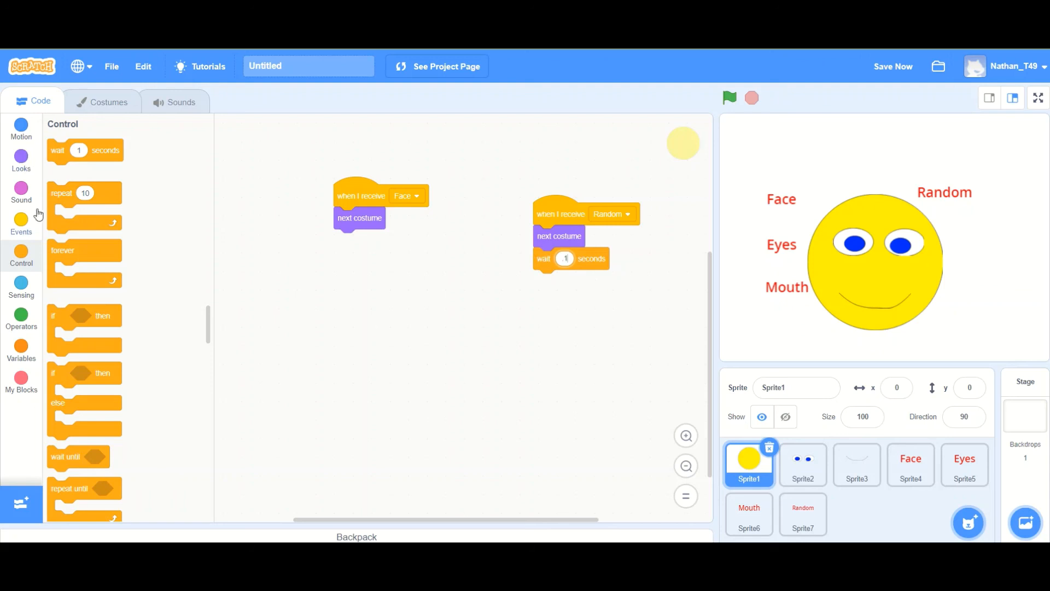
{"action": "left_click_drag", "start_coordinate": [52, 203], "coordinate": [534, 246]}
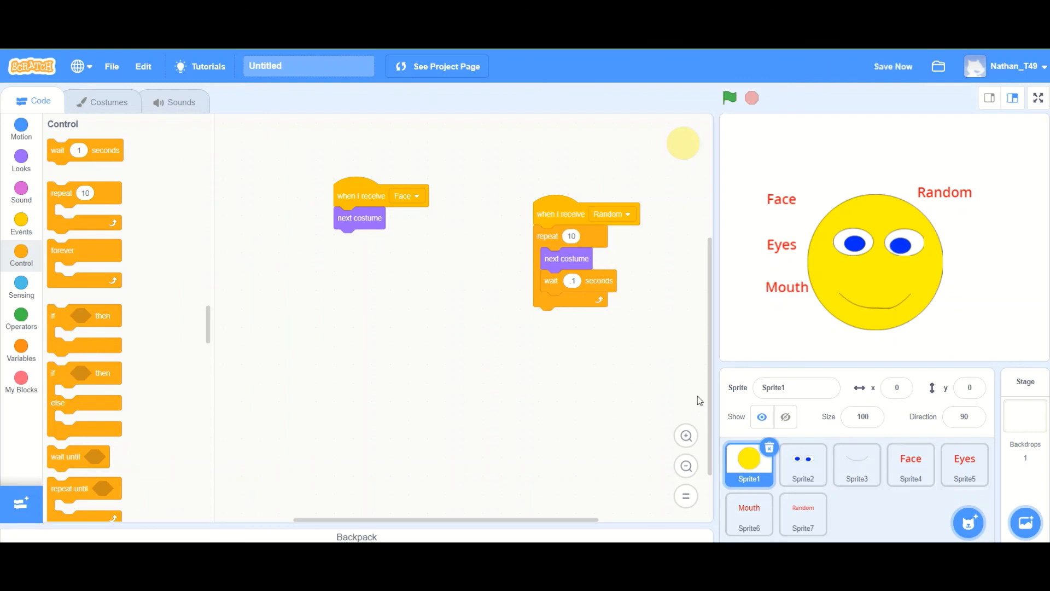
Append a second repeat loop below the first in the Random script, containing next costume and a .1 second wait
{"action": "left_click", "coordinate": [20, 162]}
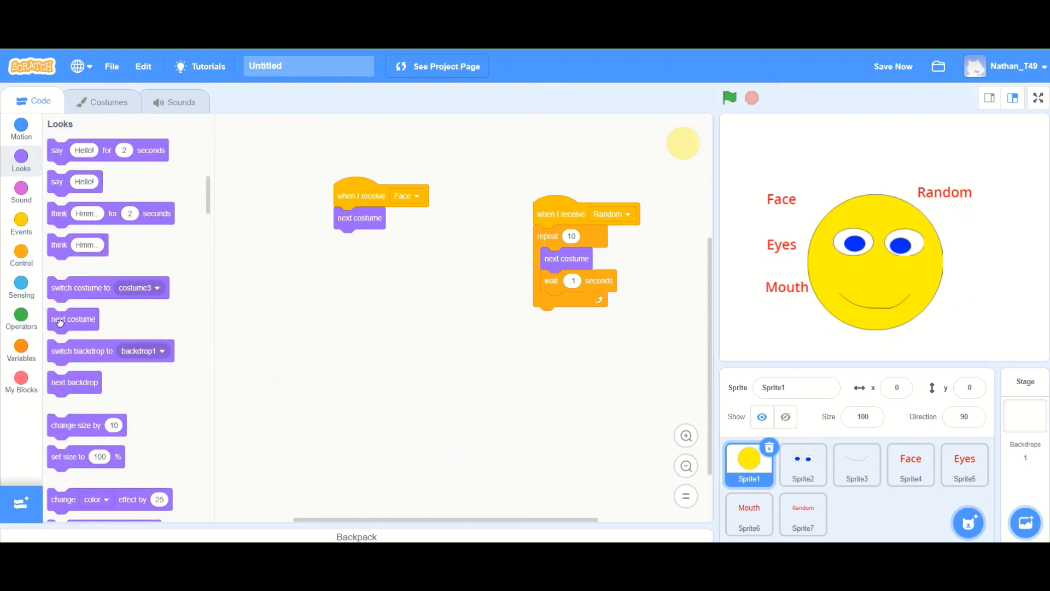
{"action": "left_click_drag", "start_coordinate": [61, 319], "coordinate": [546, 322]}
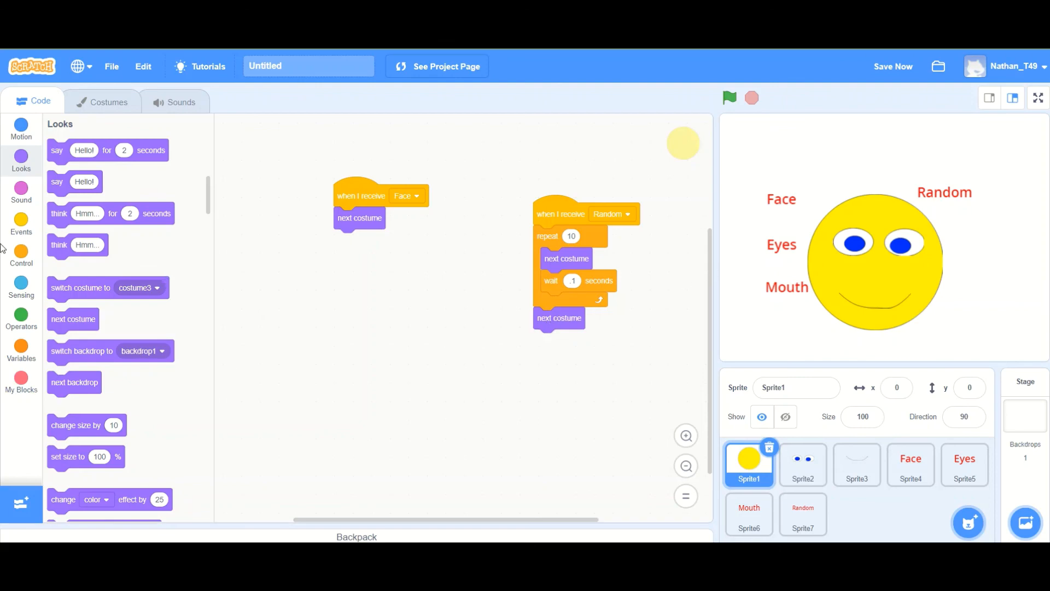
{"action": "left_click", "coordinate": [26, 254]}
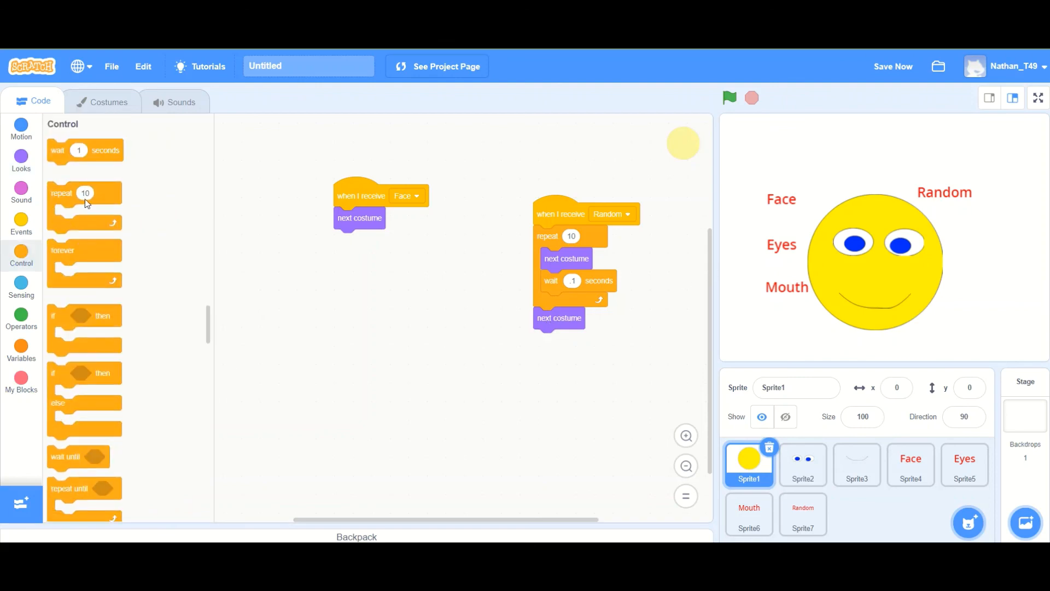
{"action": "left_click_drag", "start_coordinate": [56, 160], "coordinate": [547, 353]}
{"action": "left_click", "coordinate": [565, 341]}
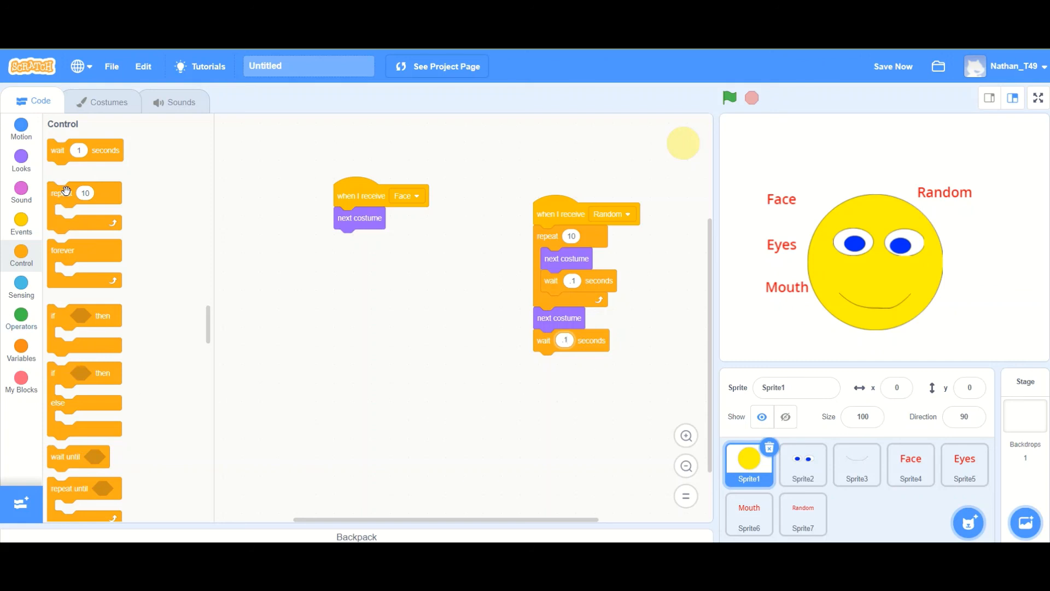
{"action": "left_click_drag", "start_coordinate": [66, 190], "coordinate": [555, 315]}
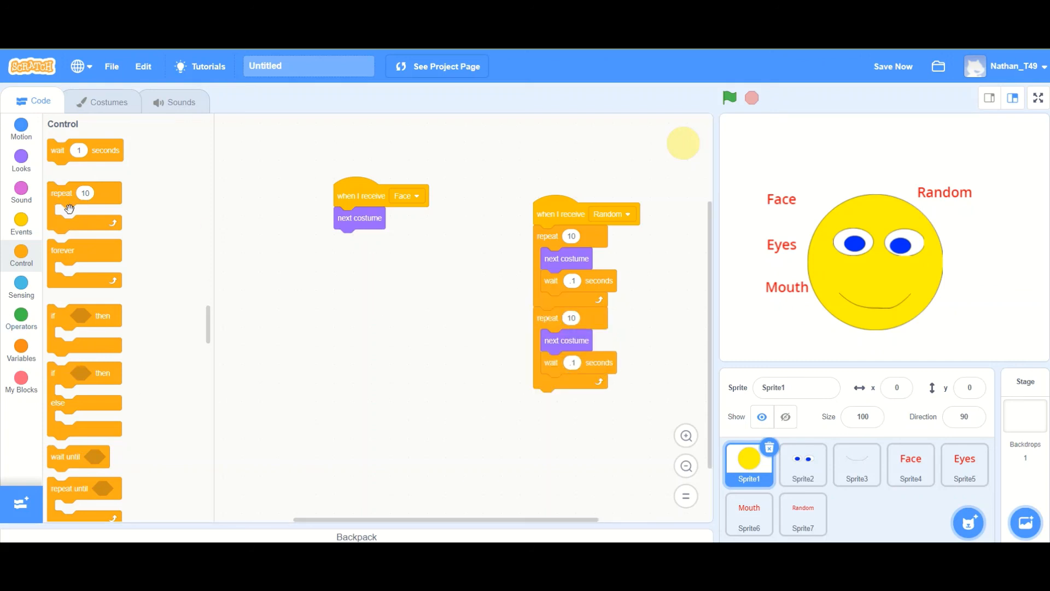
Set the second repeat loop's count to a pick random 1 to 4 operator
{"action": "left_click", "coordinate": [23, 317]}
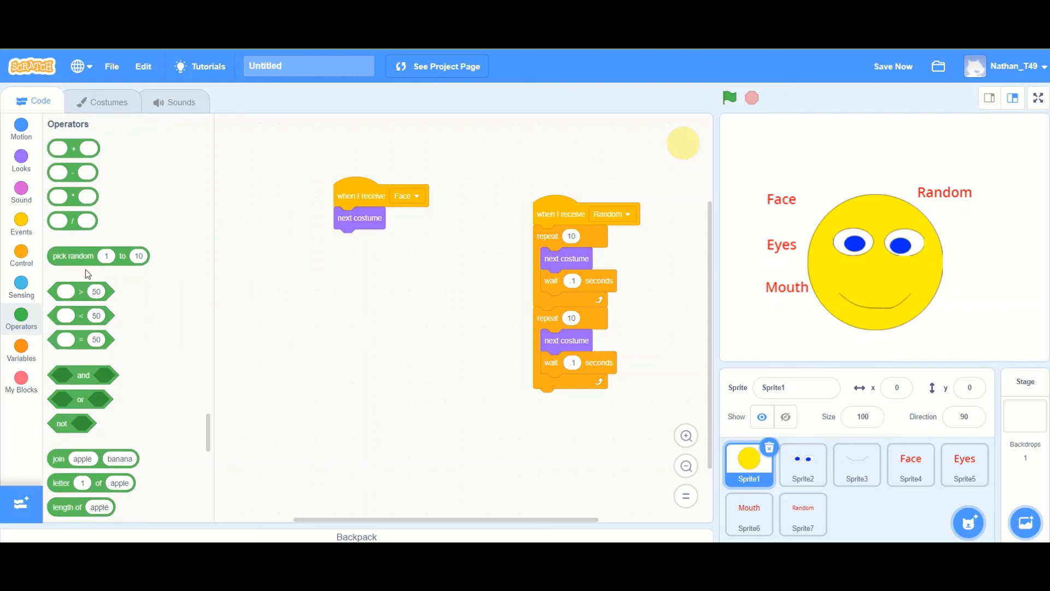
{"action": "left_click_drag", "start_coordinate": [70, 256], "coordinate": [578, 319]}
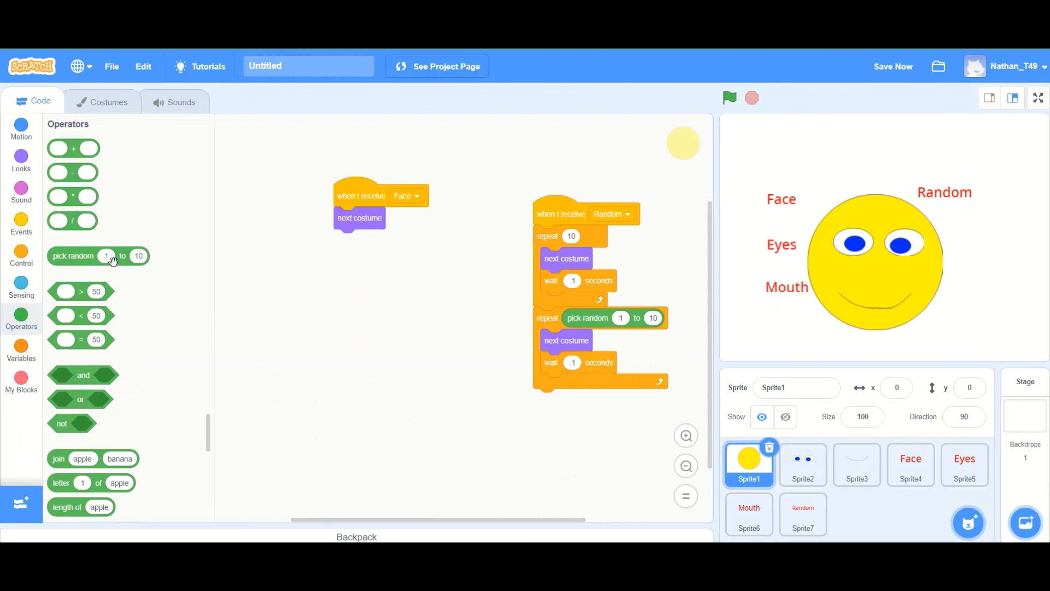
{"action": "left_click", "coordinate": [657, 316]}
{"action": "left_click", "coordinate": [537, 405]}
Copy Sprite1's whole Random script to the eyes, Sprite2, and the mouth, Sprite3, and check the code of both sprites
{"action": "left_click_drag", "start_coordinate": [565, 198], "coordinate": [804, 477]}
{"action": "left_click_drag", "start_coordinate": [567, 216], "coordinate": [853, 463]}
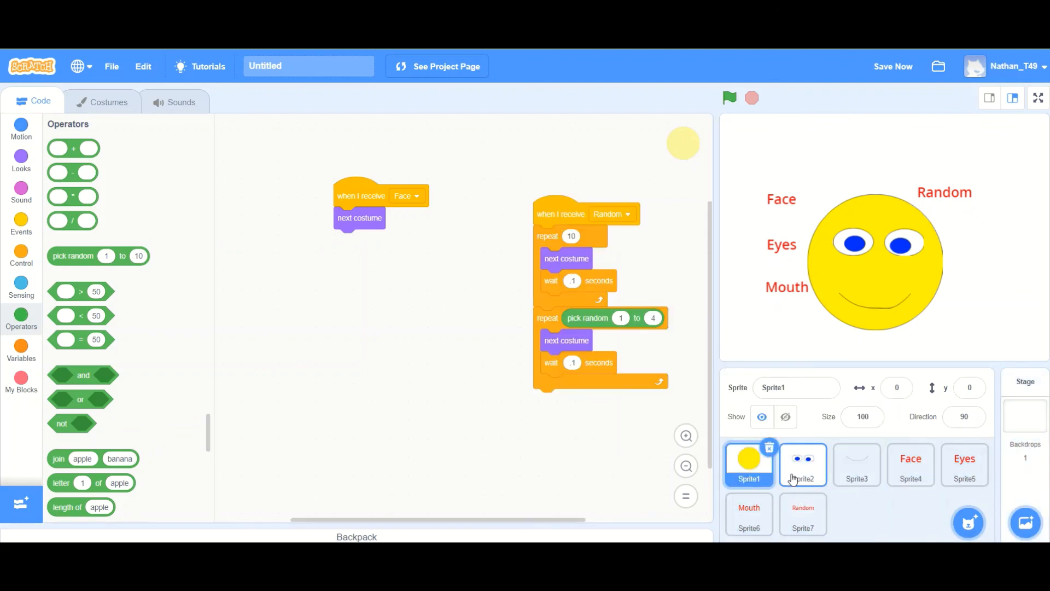
{"action": "left_click", "coordinate": [793, 479]}
{"action": "left_click", "coordinate": [845, 464]}
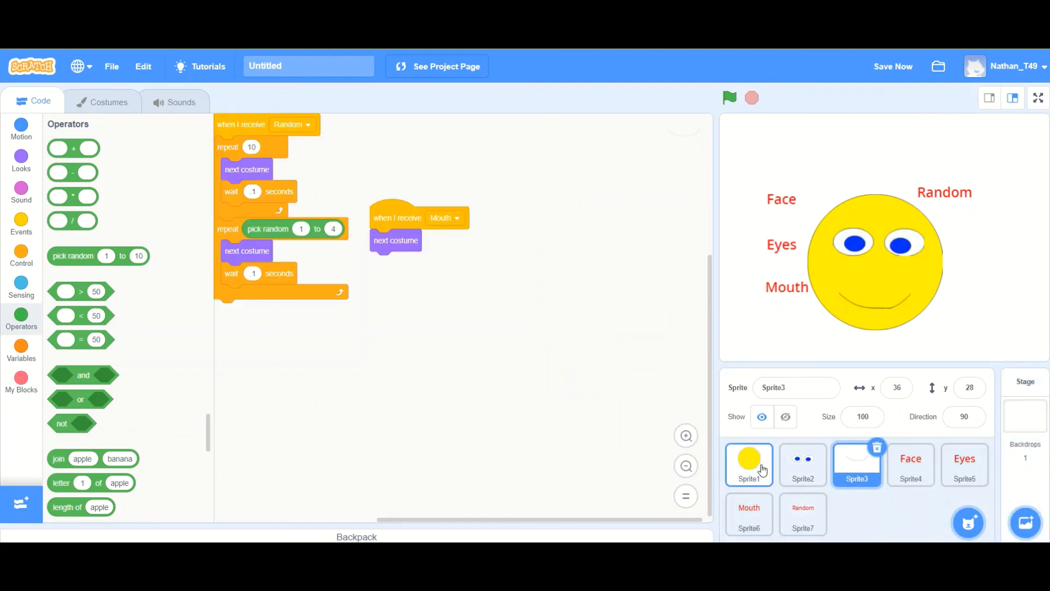
{"action": "left_click", "coordinate": [803, 465]}
{"action": "left_click", "coordinate": [857, 472]}
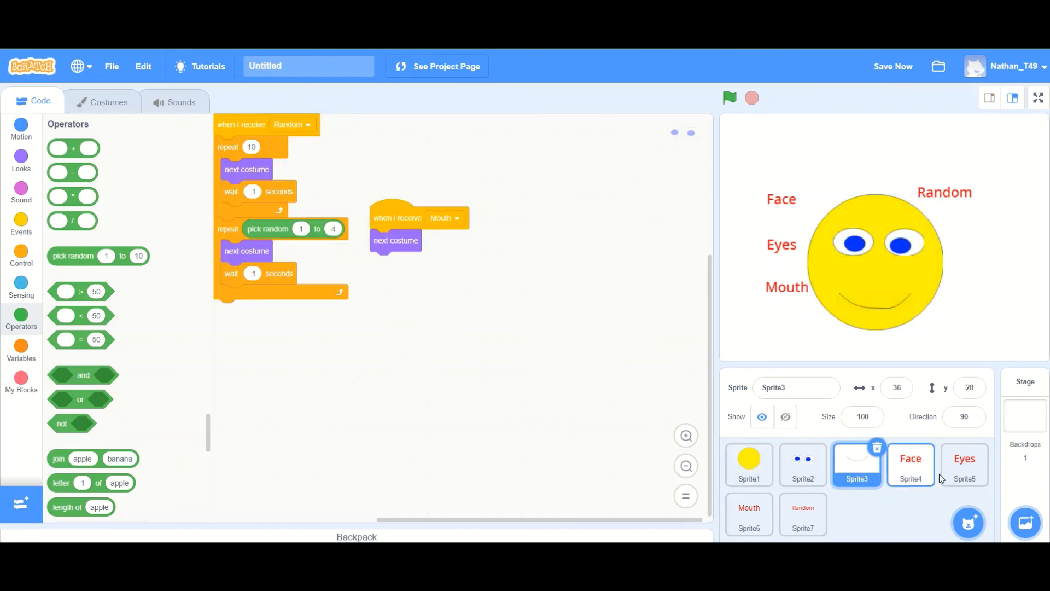
Test the Random label twice on the full-screen stage and return to the editor
{"action": "left_click", "coordinate": [1042, 98]}
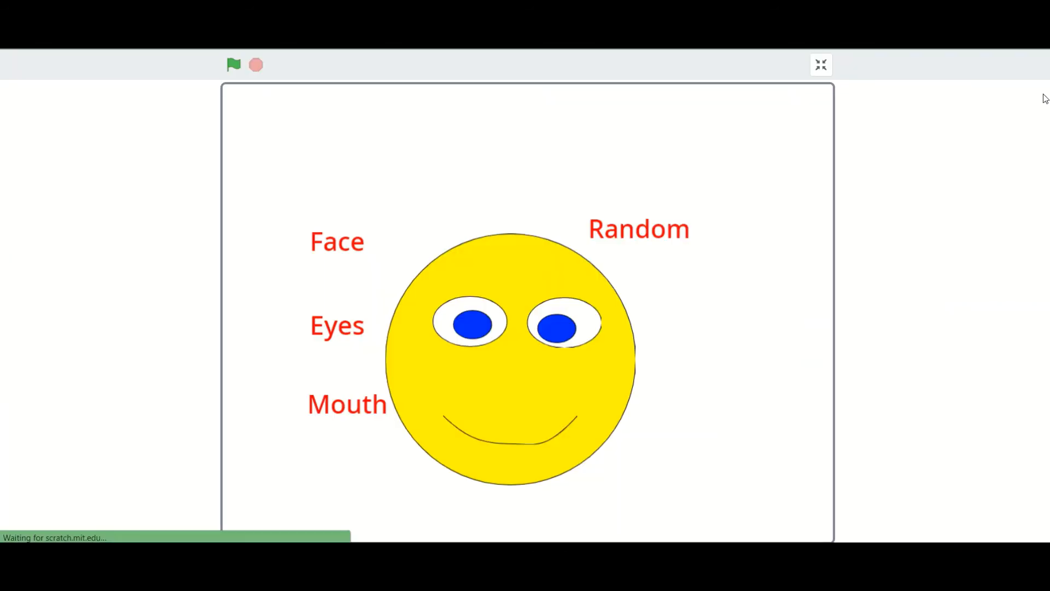
{"action": "left_click", "coordinate": [641, 235]}
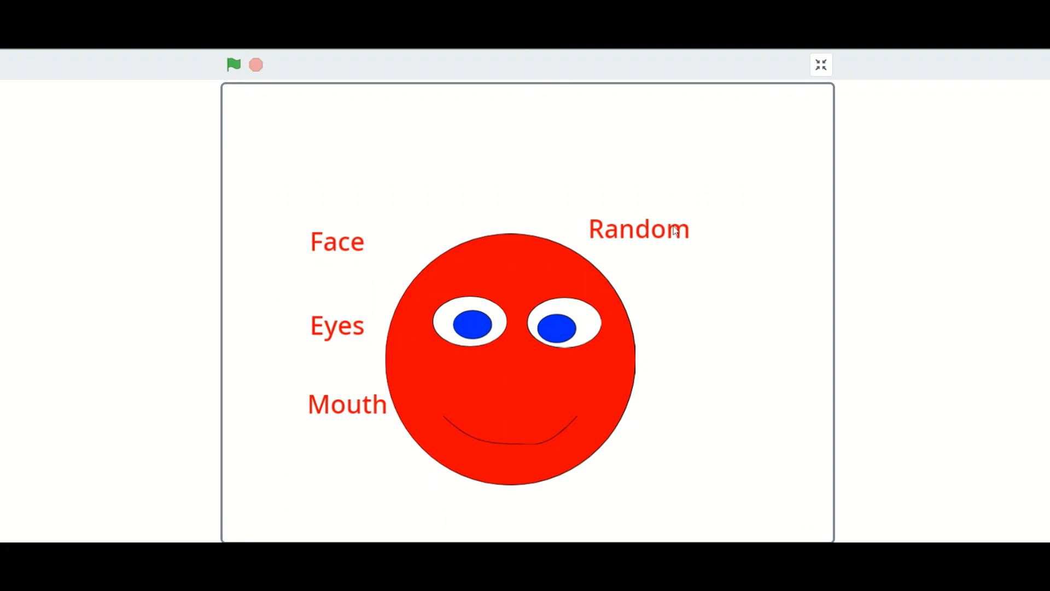
{"action": "left_click", "coordinate": [627, 230]}
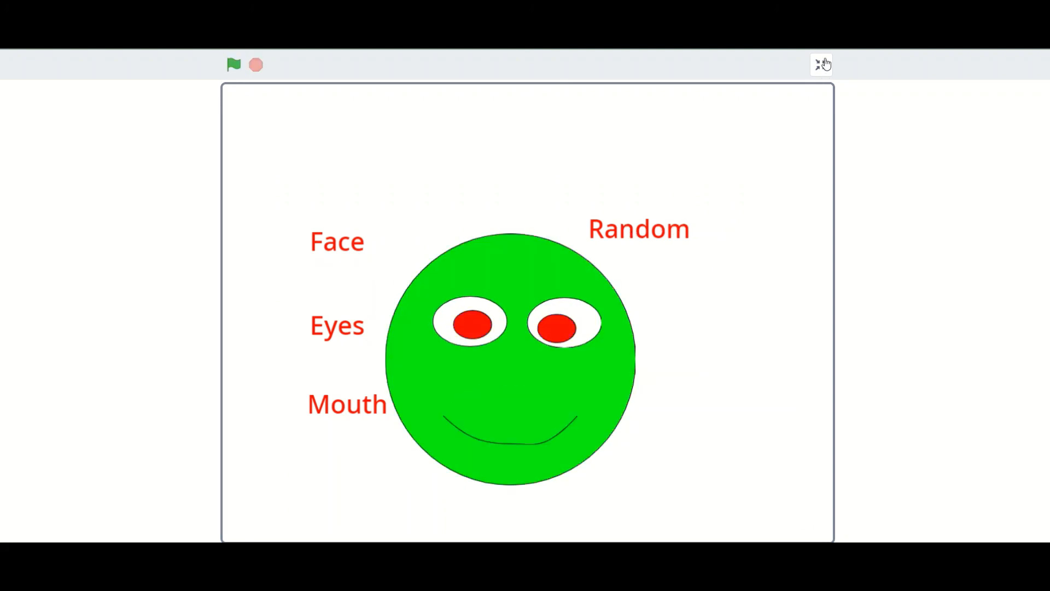
{"action": "left_click", "coordinate": [822, 65]}
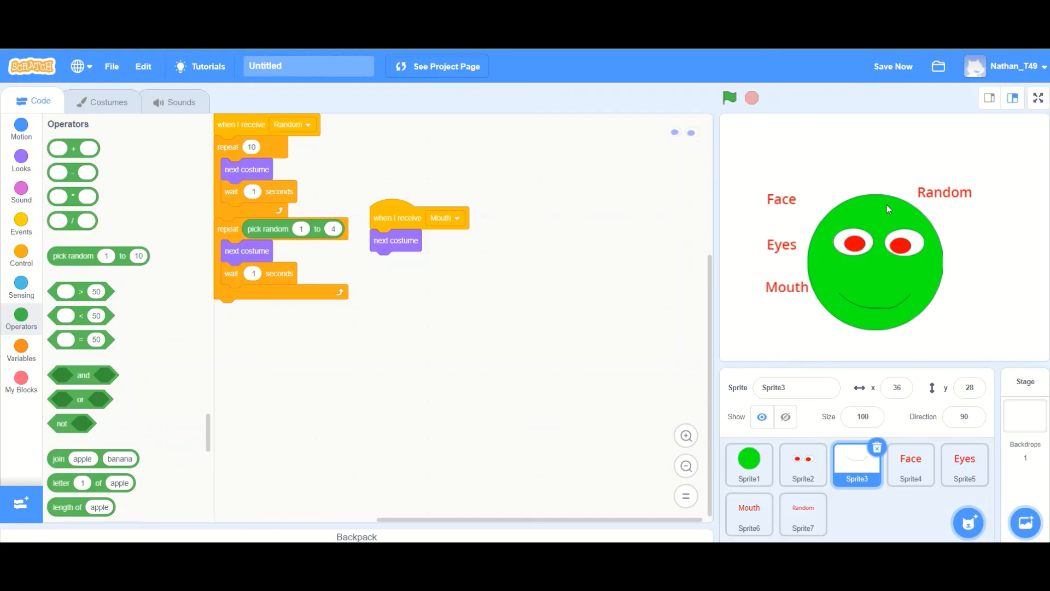